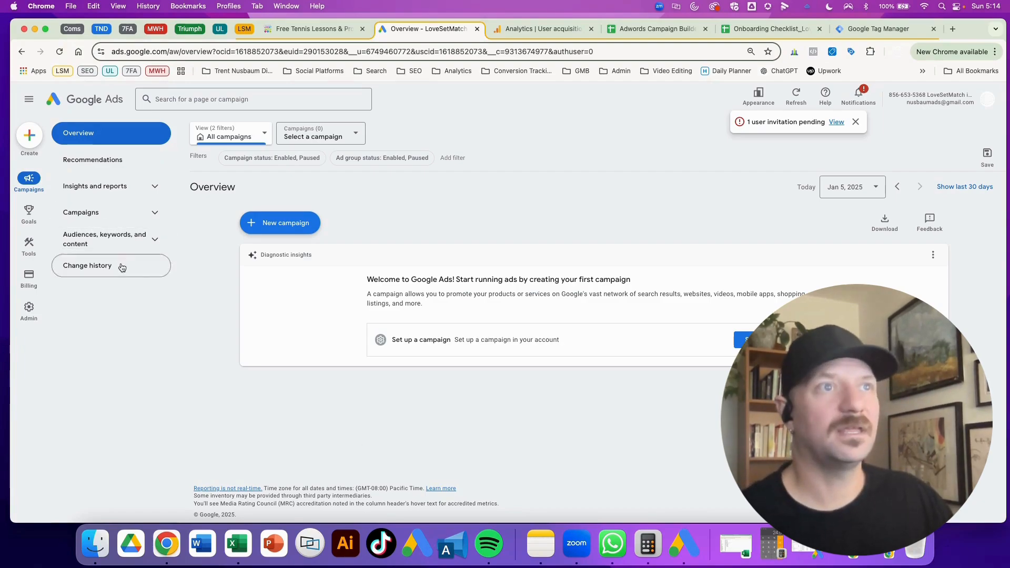
Step: Open Keyword Planner and start discovering new keywords
{"action": "mouse_move", "coordinate": [30, 246]}
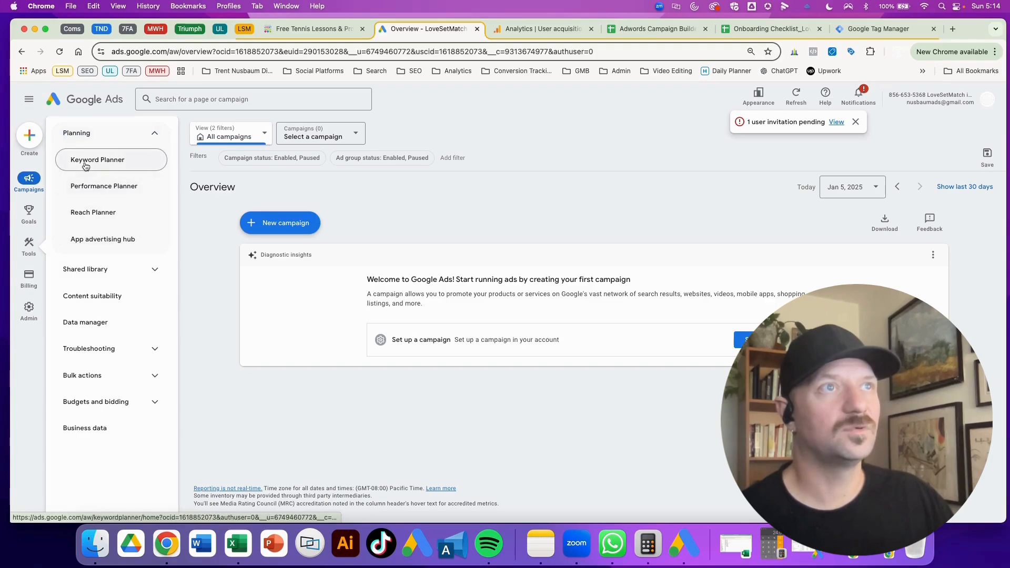
{"action": "left_click", "coordinate": [112, 164]}
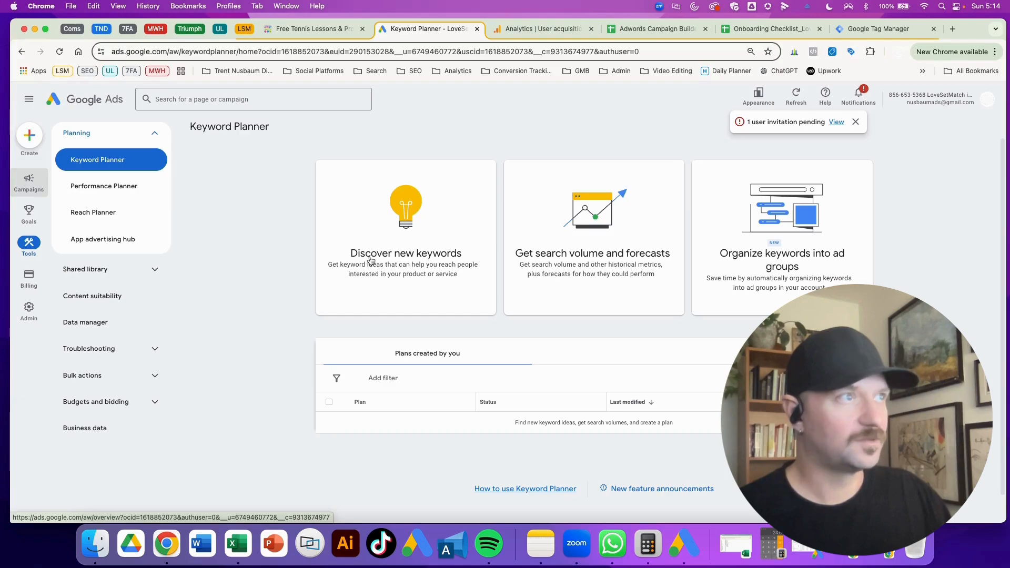
{"action": "left_click", "coordinate": [401, 263]}
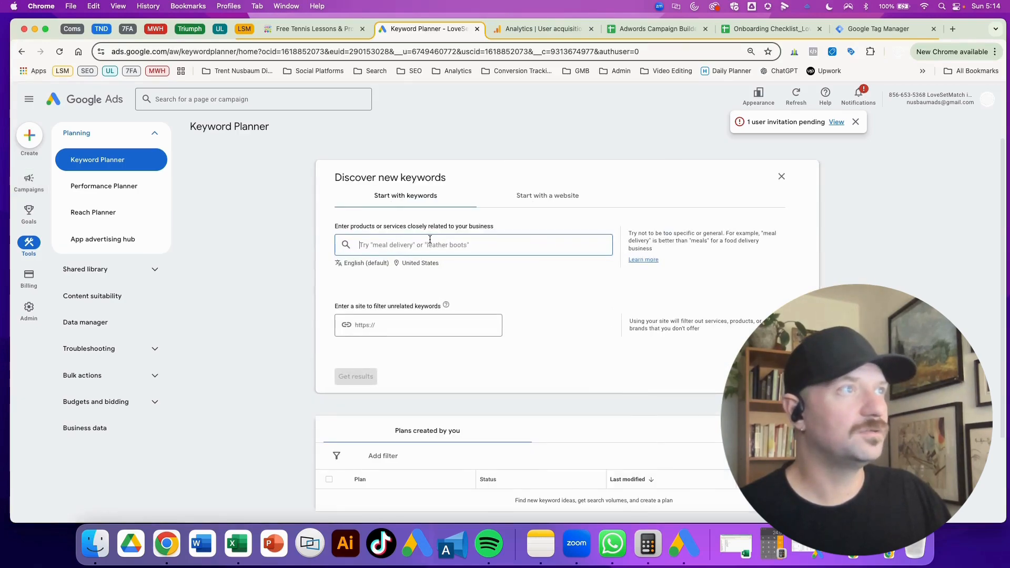
{"action": "left_click", "coordinate": [405, 322]}
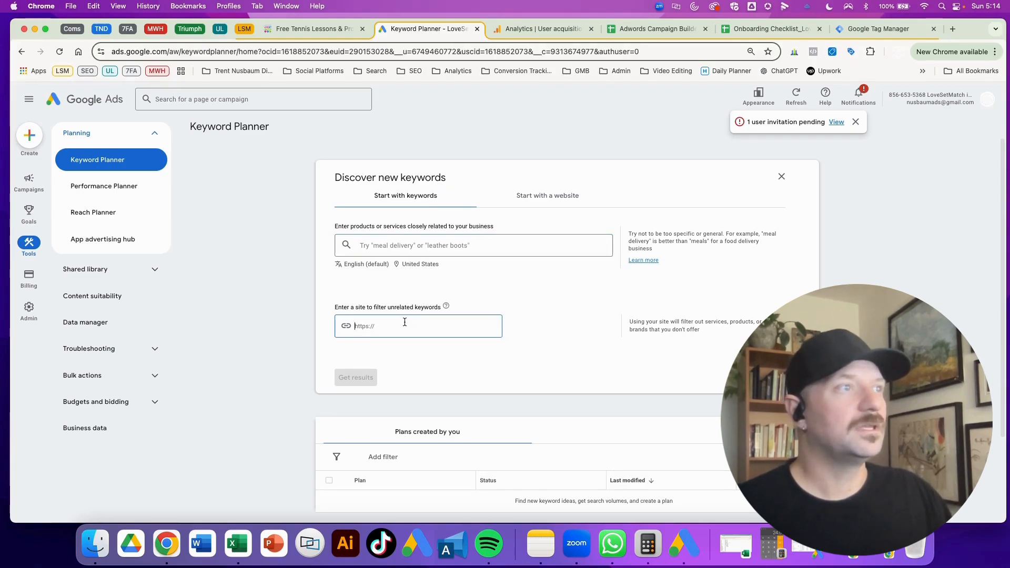
{"action": "left_click", "coordinate": [312, 30]}
{"action": "left_click", "coordinate": [284, 50]}
{"action": "key", "text": "super+c"}
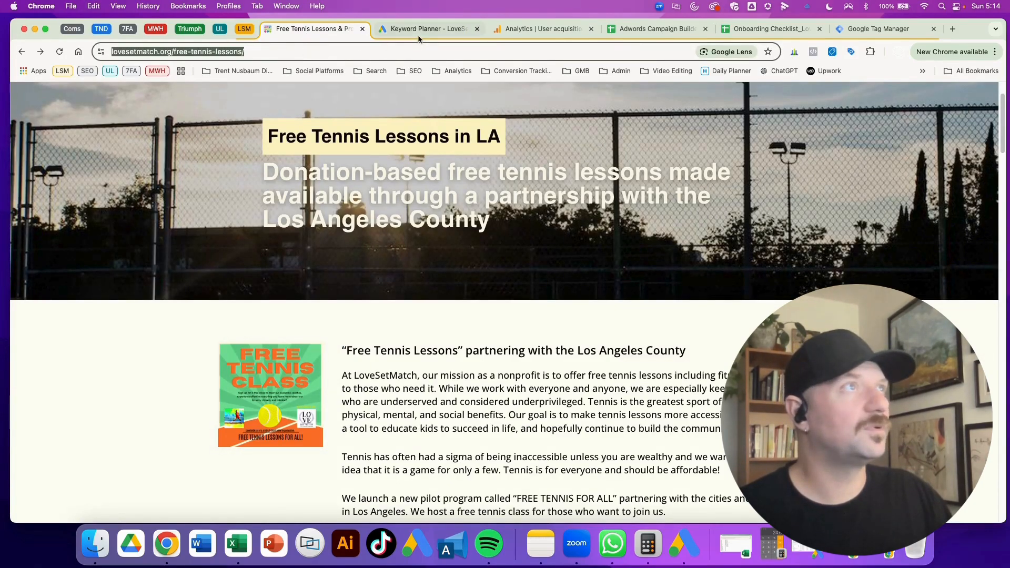
{"action": "left_click", "coordinate": [390, 30]}
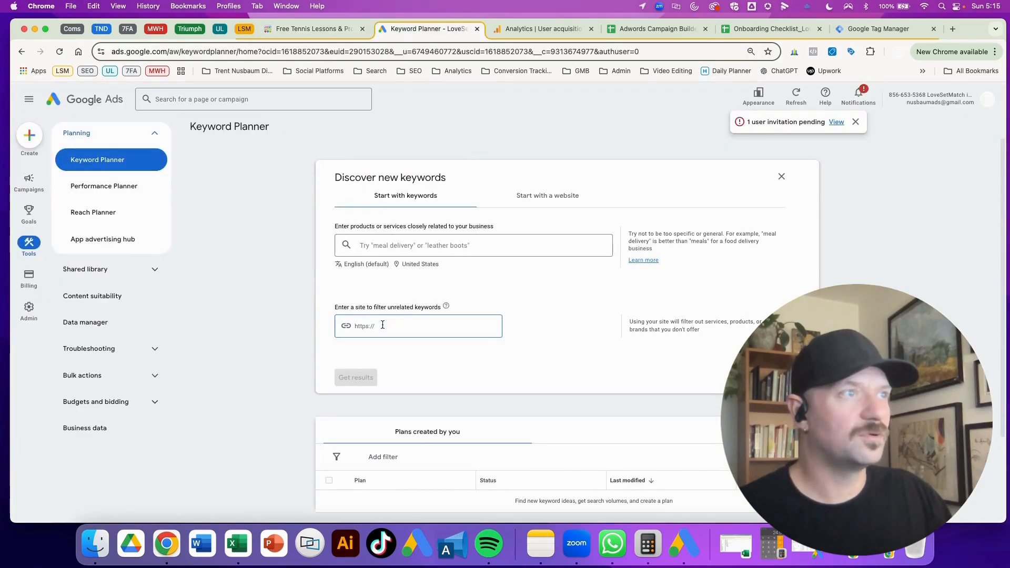
{"action": "key", "text": "super+v"}
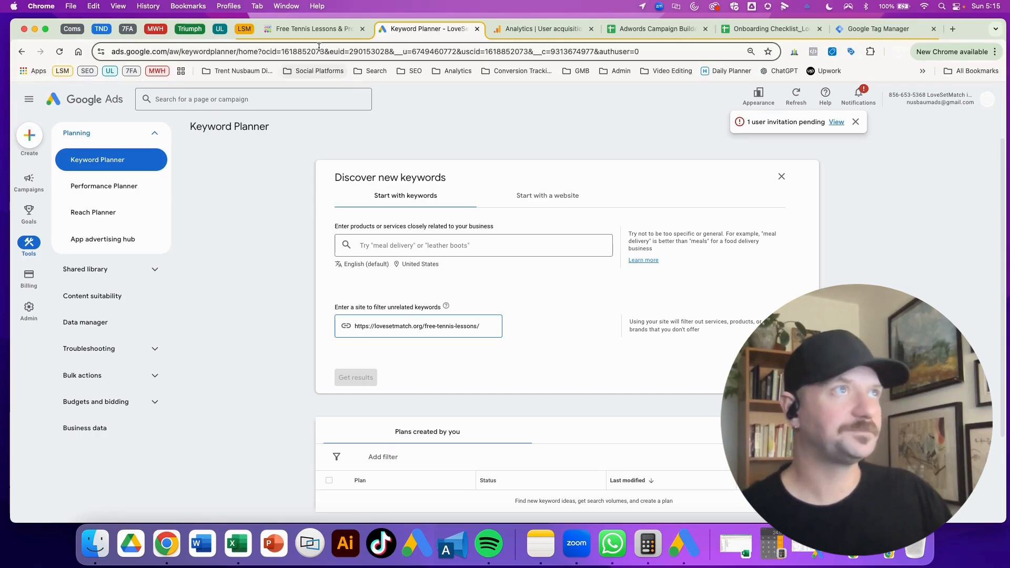
Step: Review the Free Tennis Lessons page for program details and return to the Keyword Planner
{"action": "left_click", "coordinate": [315, 29]}
{"action": "scroll", "coordinate": [442, 281], "scroll_direction": "down", "scroll_amount": 2}
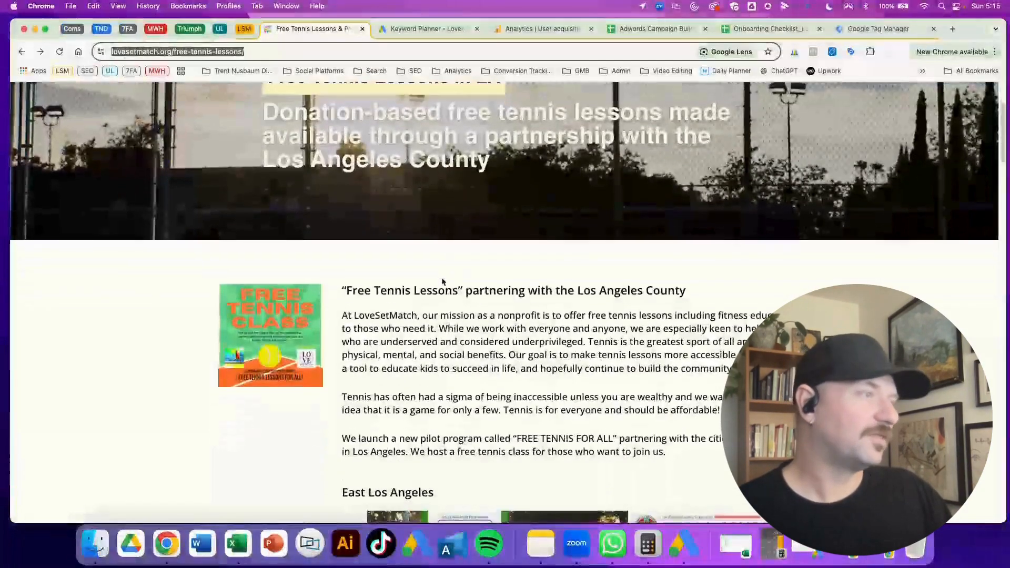
{"action": "scroll", "coordinate": [442, 281], "scroll_direction": "down", "scroll_amount": 15}
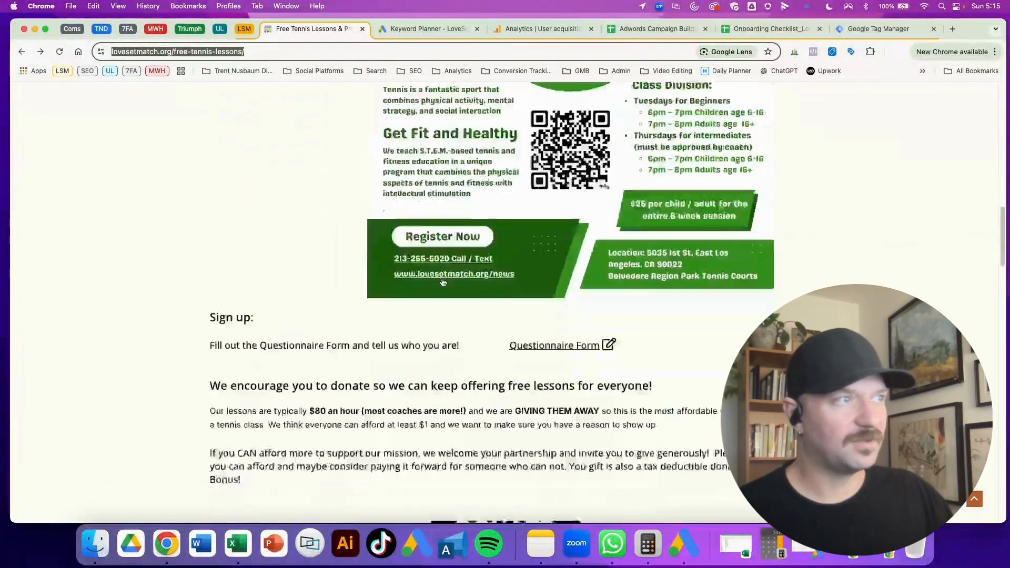
{"action": "scroll", "coordinate": [442, 282], "scroll_direction": "down", "scroll_amount": 4}
{"action": "scroll", "coordinate": [442, 282], "scroll_direction": "up", "scroll_amount": 20}
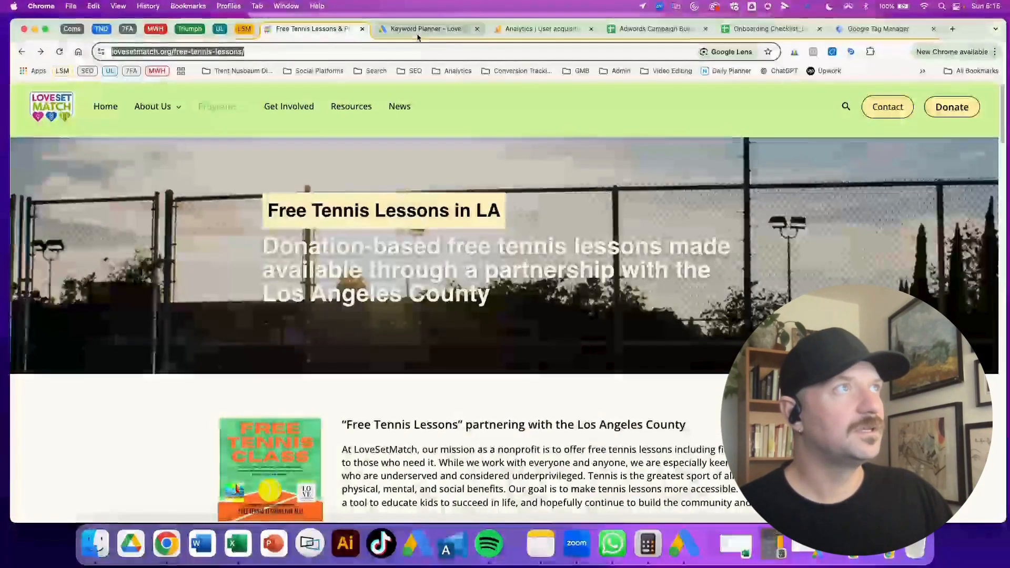
{"action": "left_click", "coordinate": [420, 29]}
Step: Enter Youth Tennis Program and After-School Tennis as the products or services to search for
{"action": "left_click", "coordinate": [395, 245]}
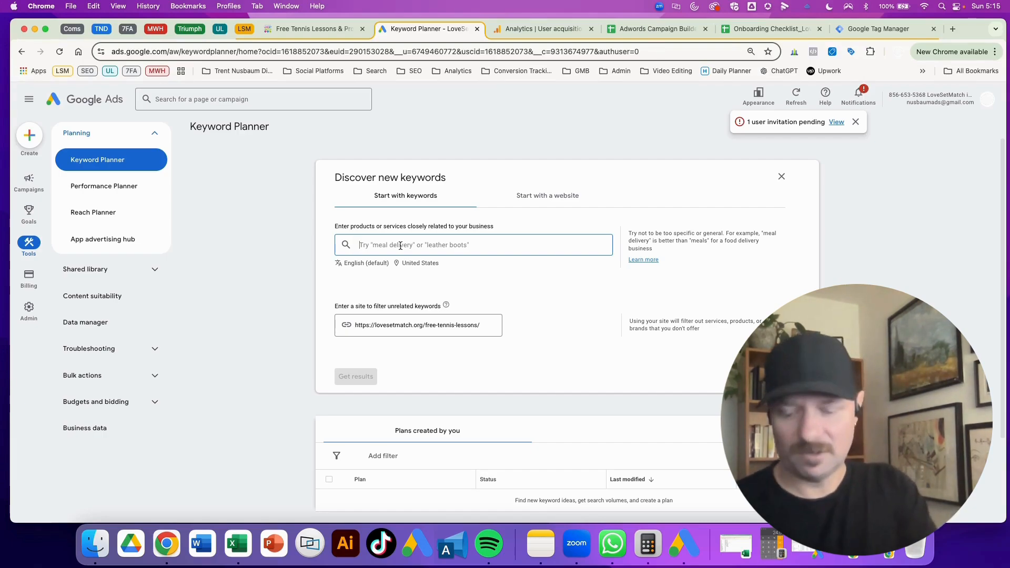
{"action": "type", "text": "Youth Tennis Prg"}
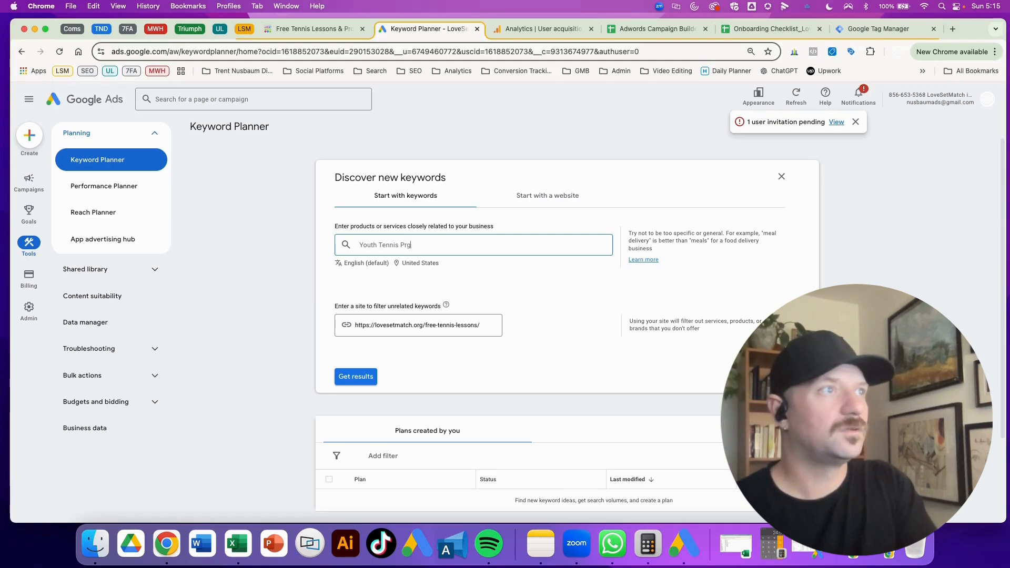
{"action": "key", "text": "BackSpace"}
{"action": "type", "text": "ogram"}
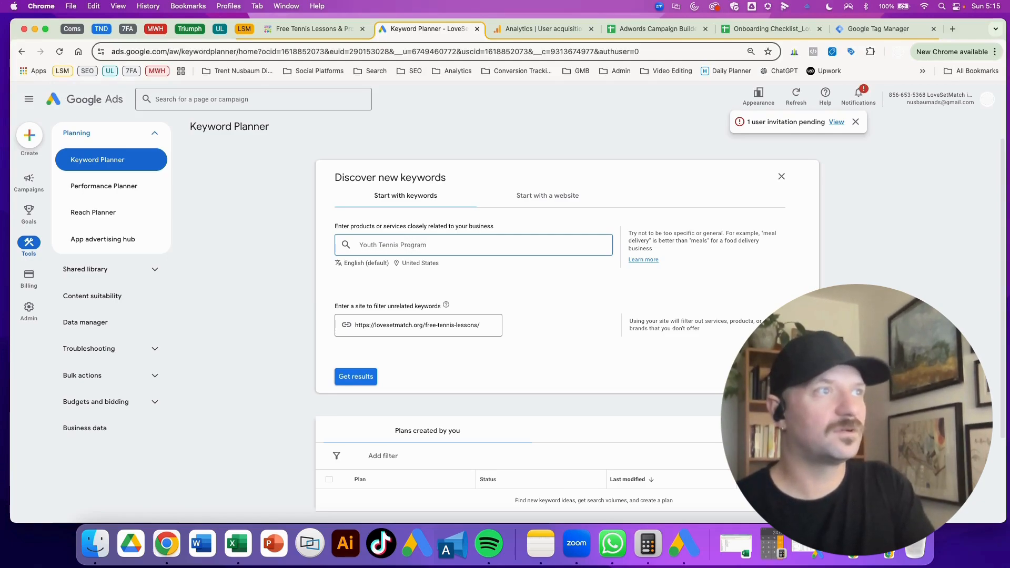
{"action": "key", "text": "Return"}
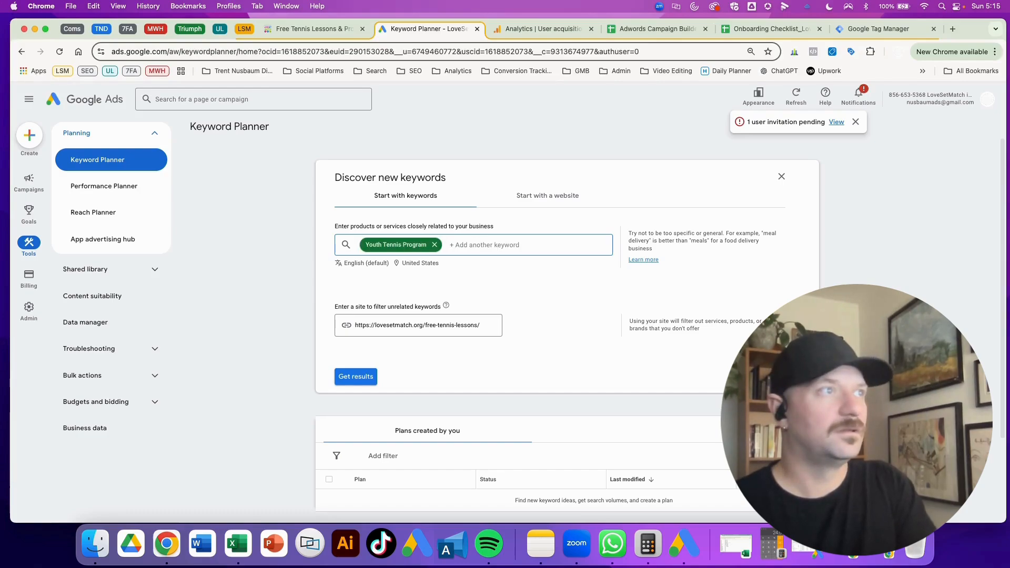
{"action": "type", "text": "After"}
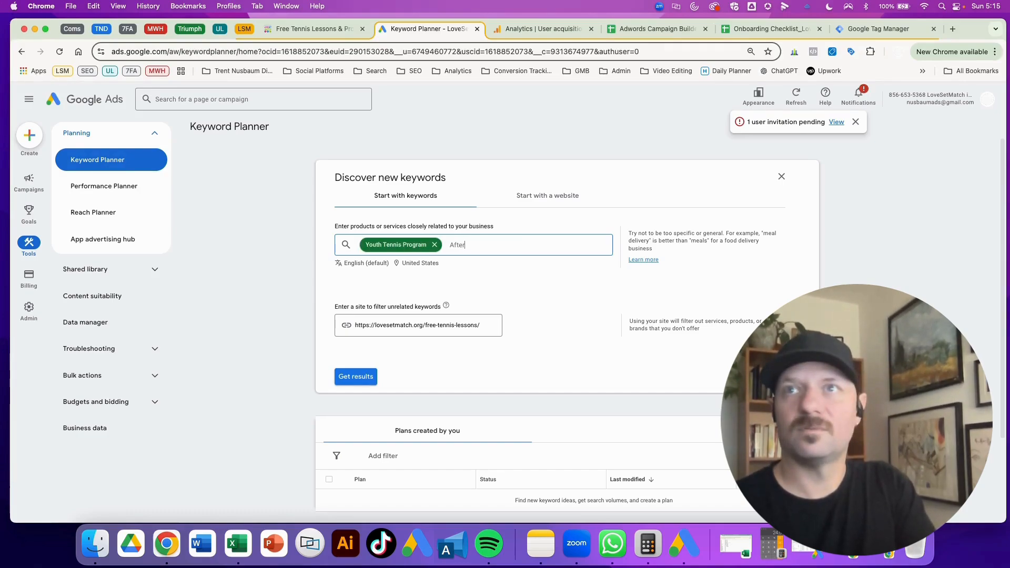
{"action": "type", "text": "-School Tennis"}
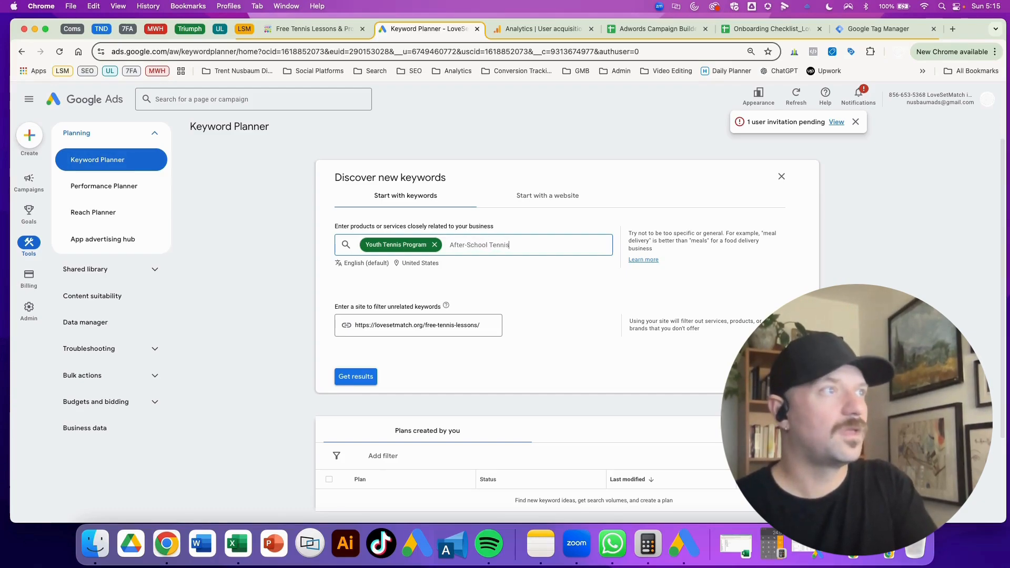
{"action": "type", "text": ","}
{"action": "key", "text": "Return"}
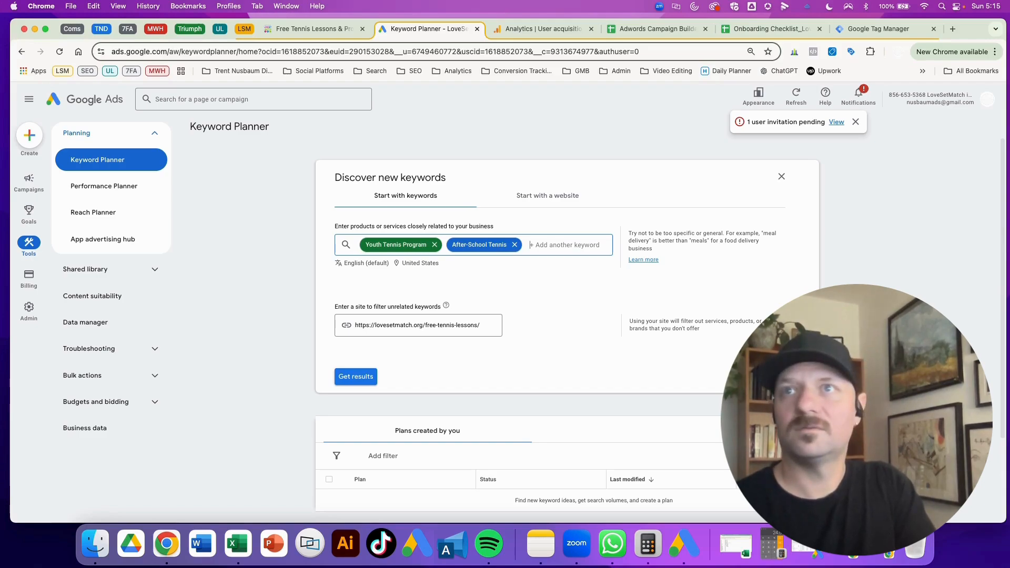
Step: Start a further keyword with "After-", and remove every entered keyword from the search
{"action": "type", "text": "Aft"}
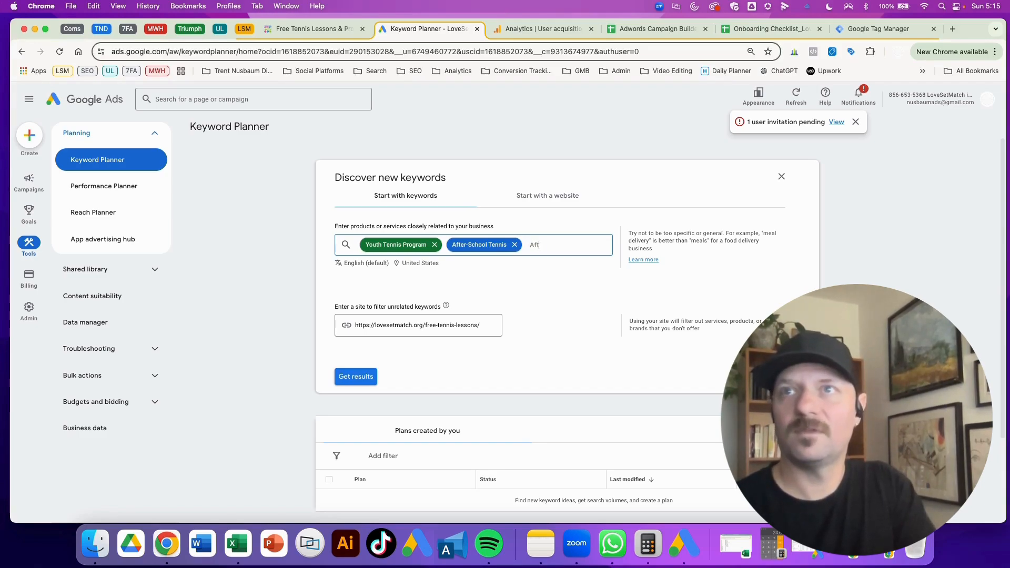
{"action": "type", "text": "er-"}
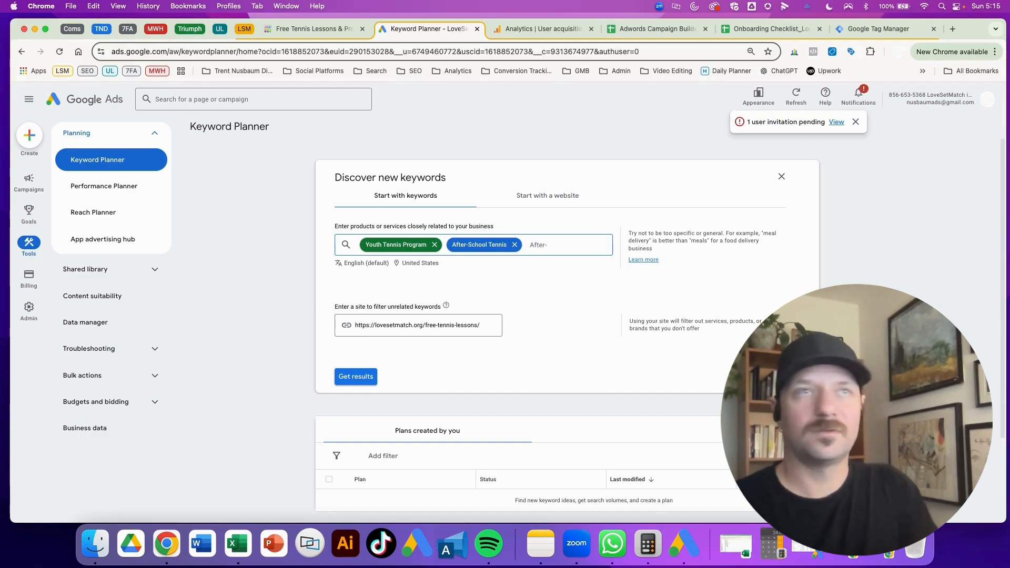
{"action": "left_click", "coordinate": [514, 246]}
{"action": "left_click", "coordinate": [435, 246]}
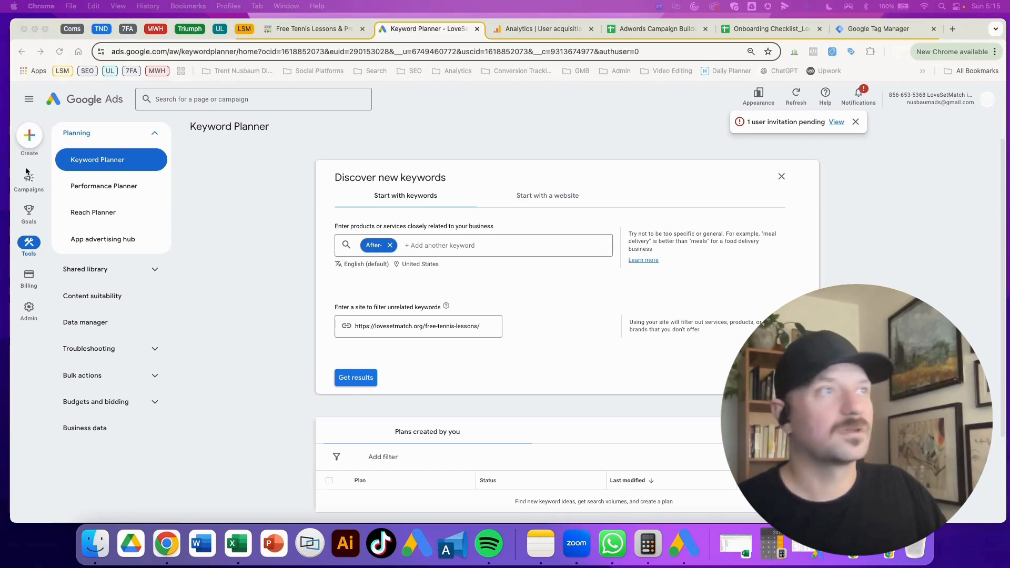
{"action": "left_click", "coordinate": [389, 245]}
{"action": "left_click", "coordinate": [389, 245]}
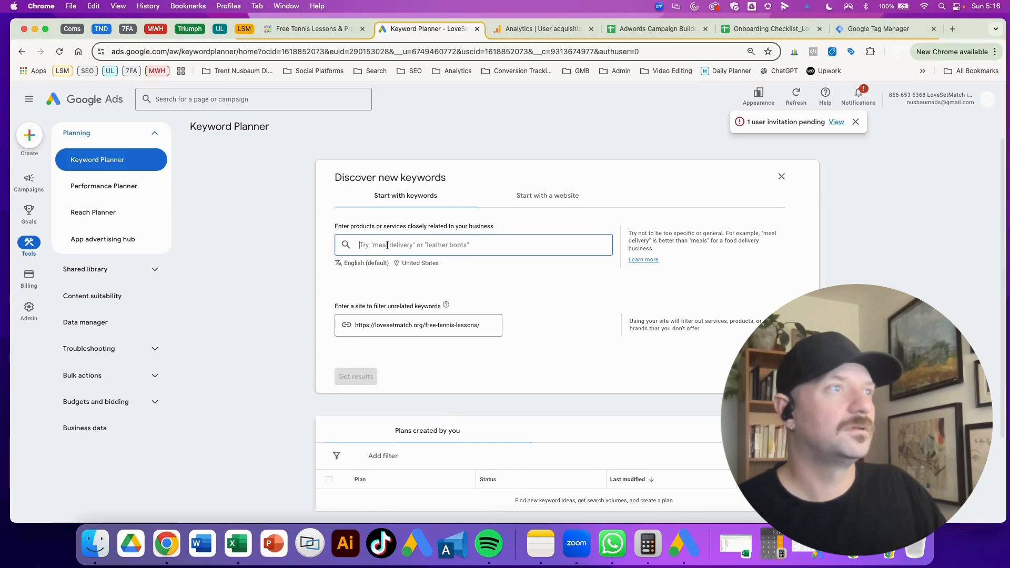
Step: Paste the ten prepared kids' tennis and after-school keywords, including Youth Tennis Program and Free Tennis For Kids, and get the keyword ideas
{"action": "key", "text": "super+v"}
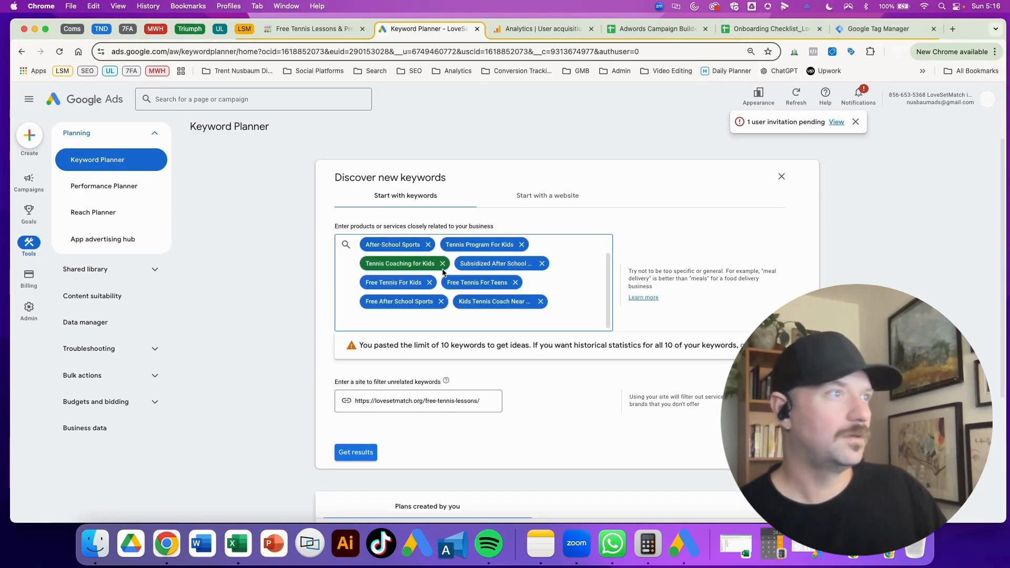
{"action": "left_click", "coordinate": [677, 242]}
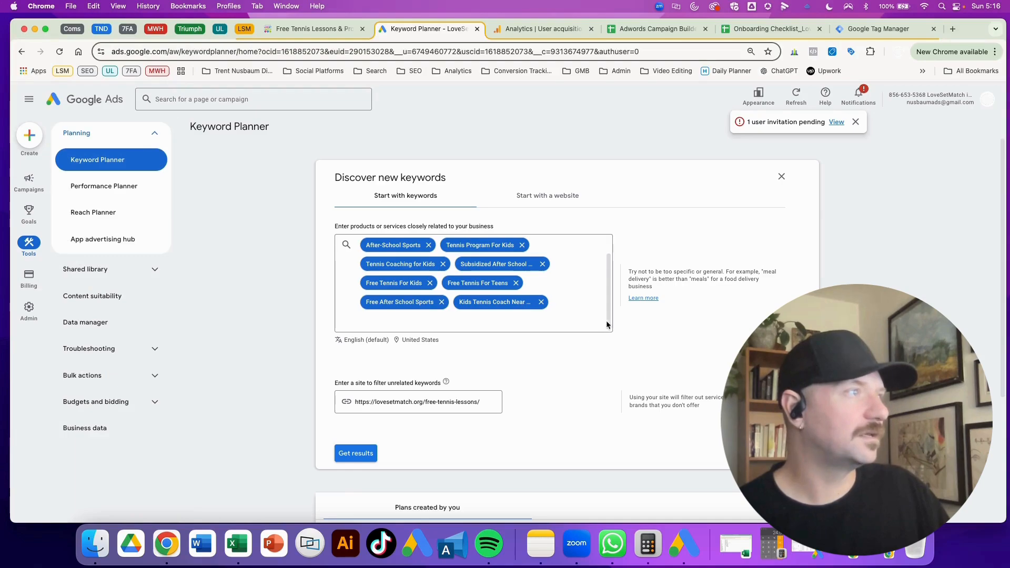
{"action": "left_click_drag", "start_coordinate": [608, 315], "coordinate": [608, 314]}
{"action": "scroll", "coordinate": [608, 316], "scroll_direction": "up", "scroll_amount": 1}
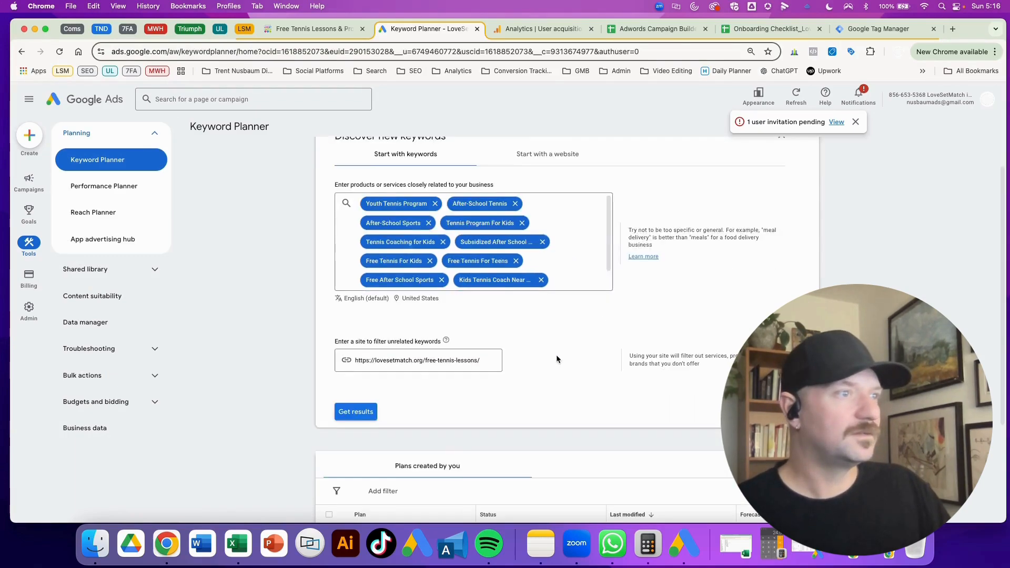
{"action": "scroll", "coordinate": [557, 354], "scroll_direction": "down", "scroll_amount": 3}
{"action": "left_click", "coordinate": [361, 269]}
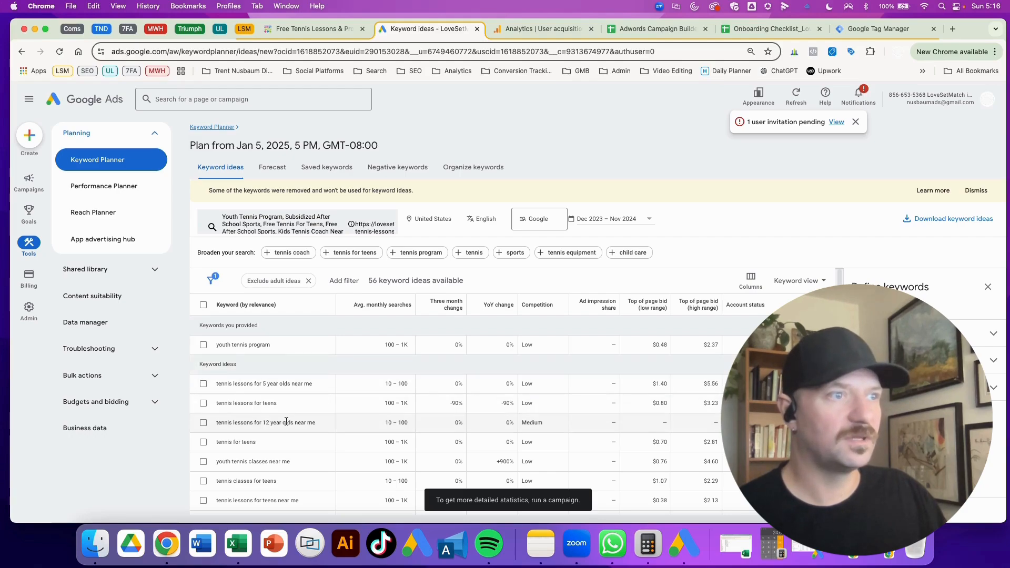
Step: Look over the keyword ideas, download them to Google Sheets and open the exported sheet
{"action": "scroll", "coordinate": [286, 422], "scroll_direction": "down", "scroll_amount": 10}
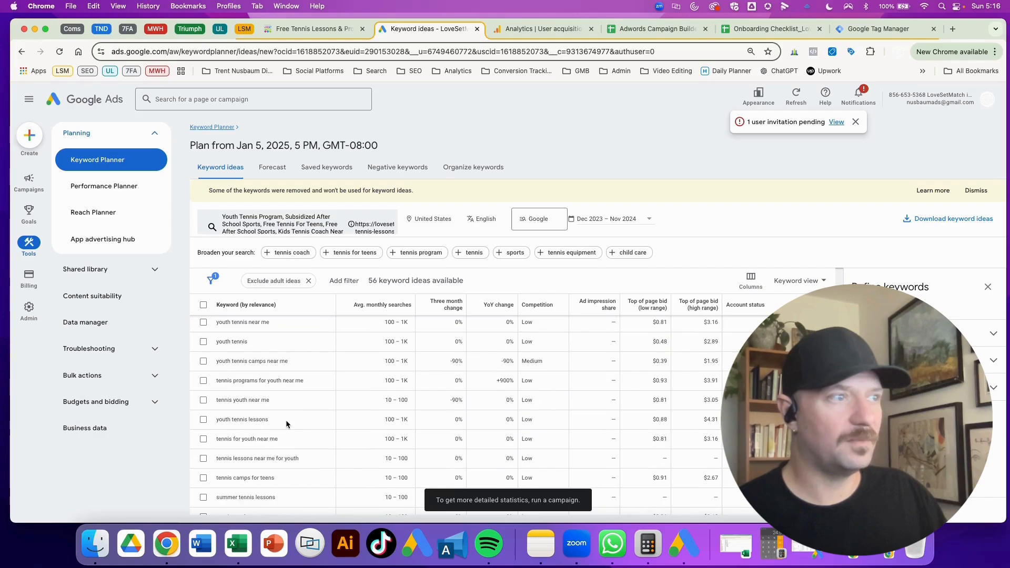
{"action": "scroll", "coordinate": [286, 424], "scroll_direction": "up", "scroll_amount": 10}
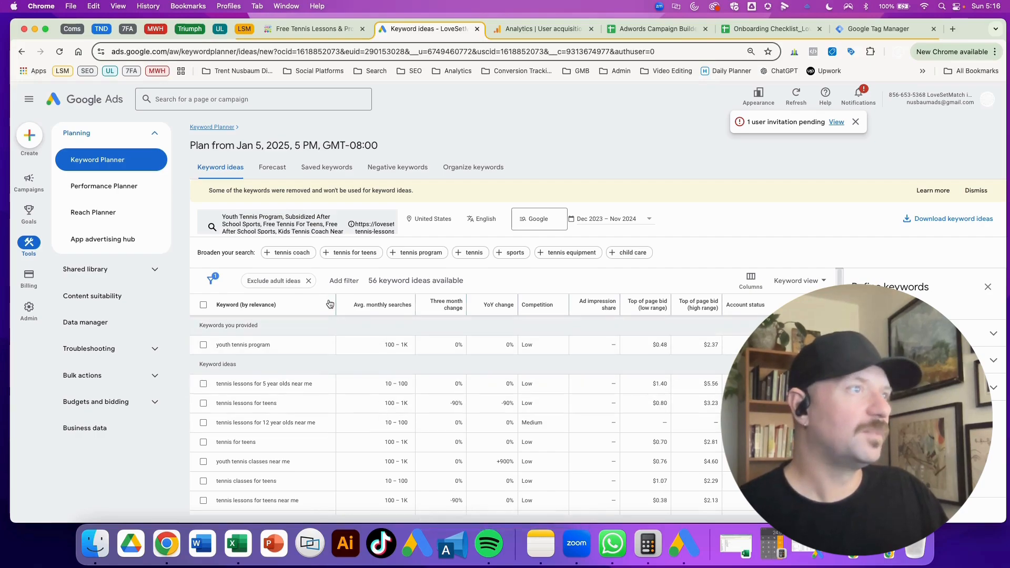
{"action": "mouse_move", "coordinate": [378, 311]}
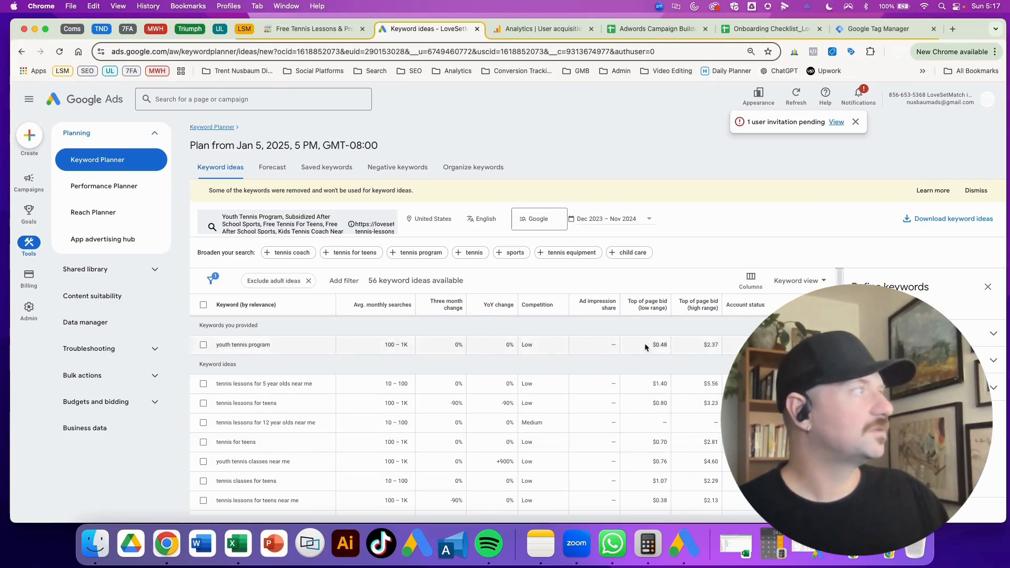
{"action": "left_click", "coordinate": [934, 225]}
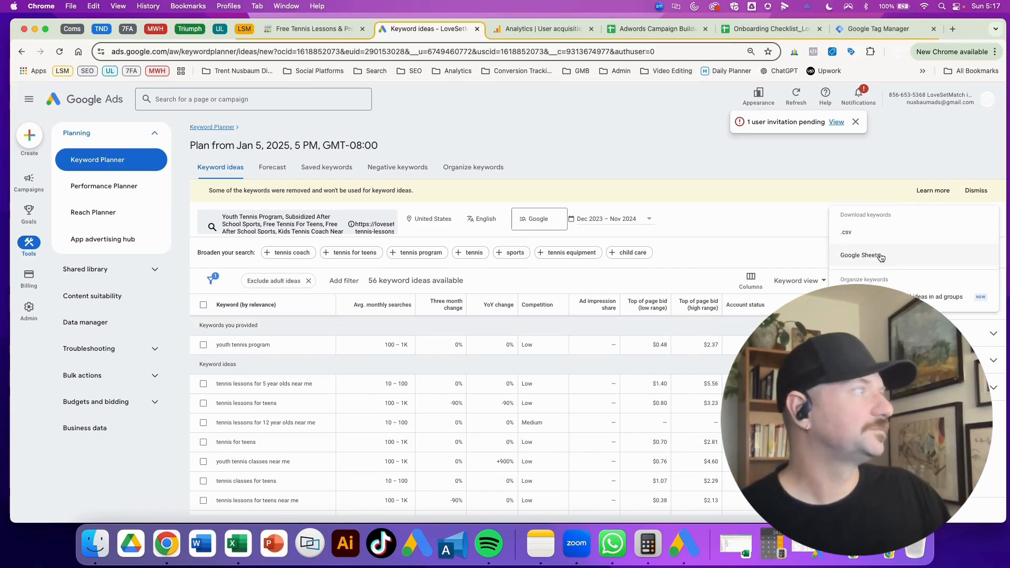
{"action": "left_click", "coordinate": [881, 256]}
{"action": "left_click", "coordinate": [579, 358]}
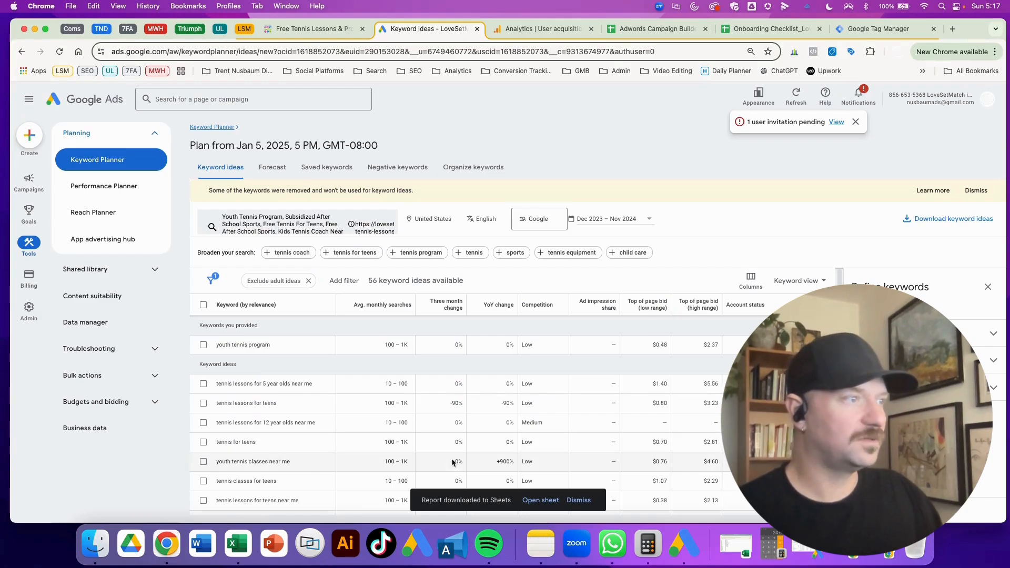
{"action": "left_click", "coordinate": [540, 500]}
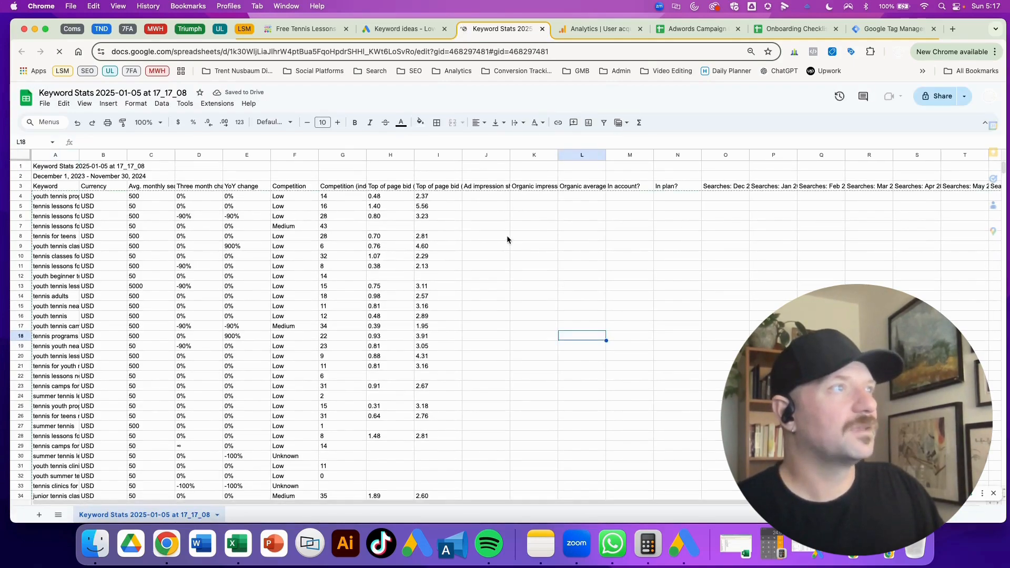
Step: Delete columns J through Z, from ad impression share to the monthly searches, in the exported keyword sheet
{"action": "left_click", "coordinate": [487, 175]}
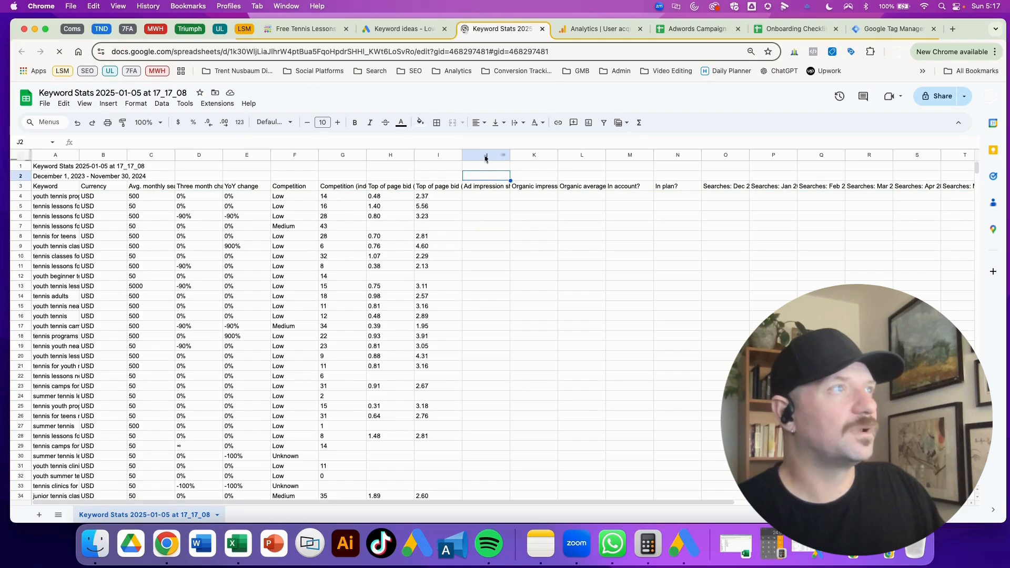
{"action": "left_click_drag", "start_coordinate": [485, 158], "coordinate": [1000, 177]}
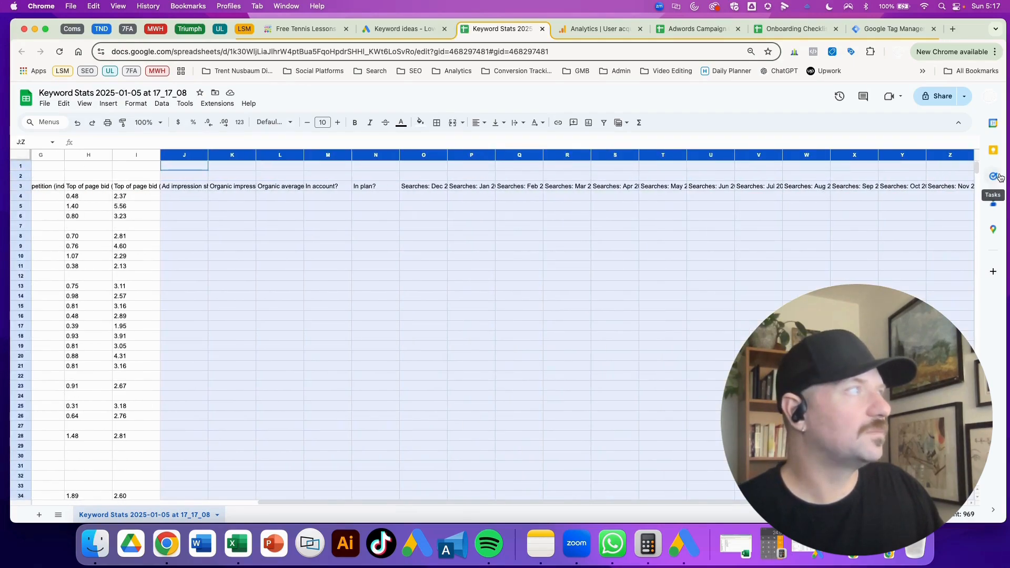
{"action": "right_click", "coordinate": [944, 154]}
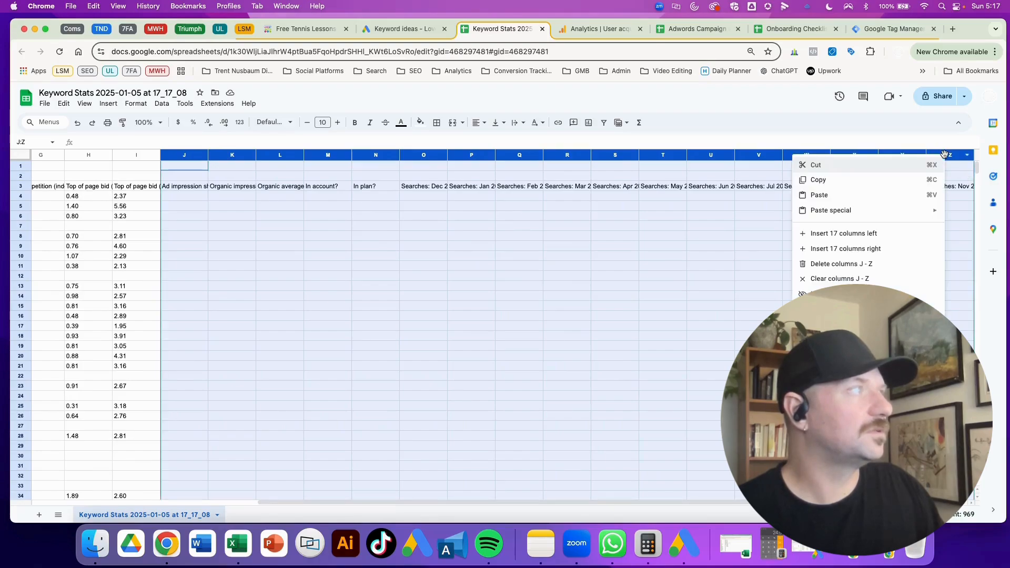
{"action": "left_click", "coordinate": [830, 263]}
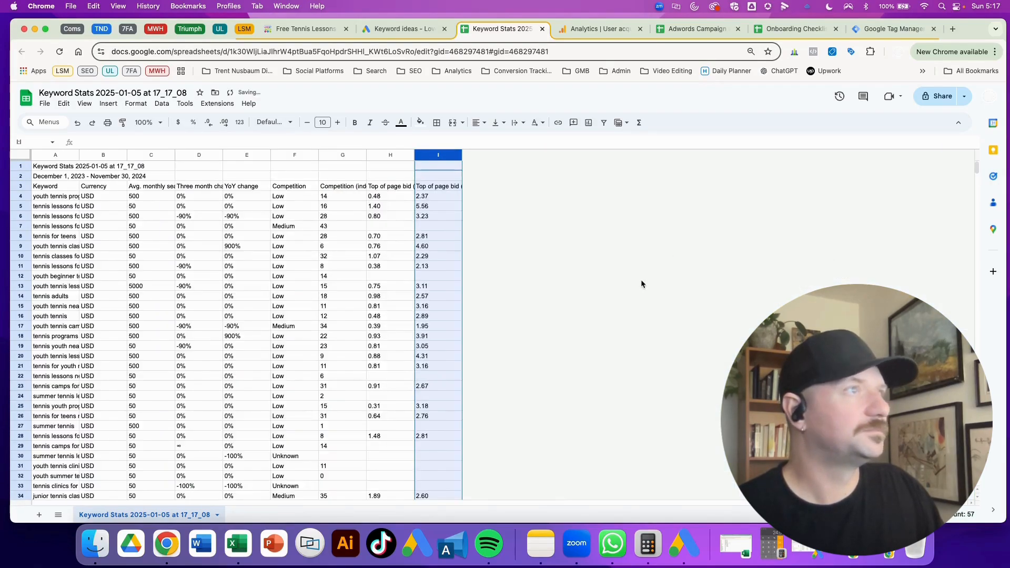
Step: Delete the Currency column from the exported keyword sheet
{"action": "left_click", "coordinate": [641, 279]}
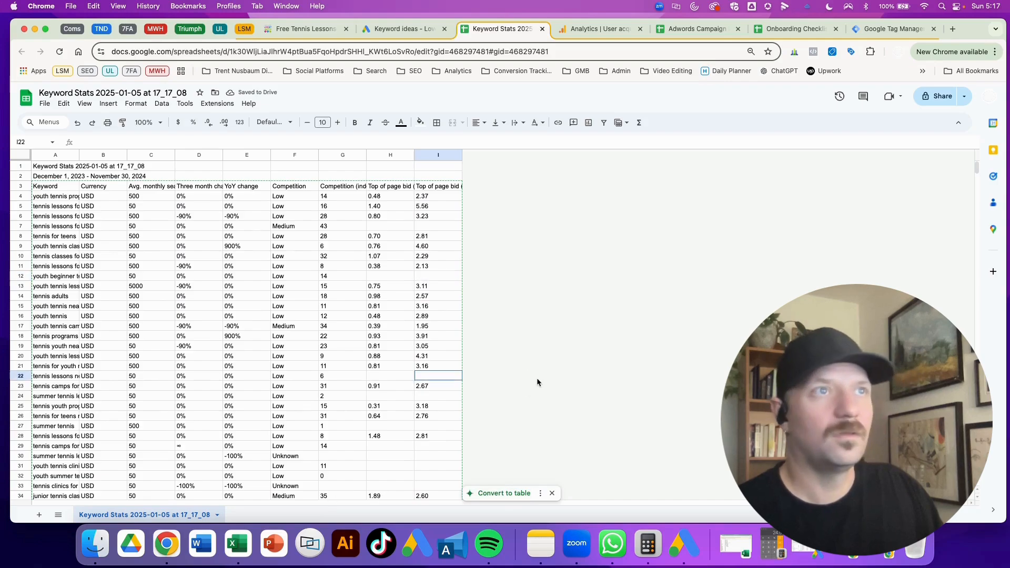
{"action": "left_click", "coordinate": [202, 257]}
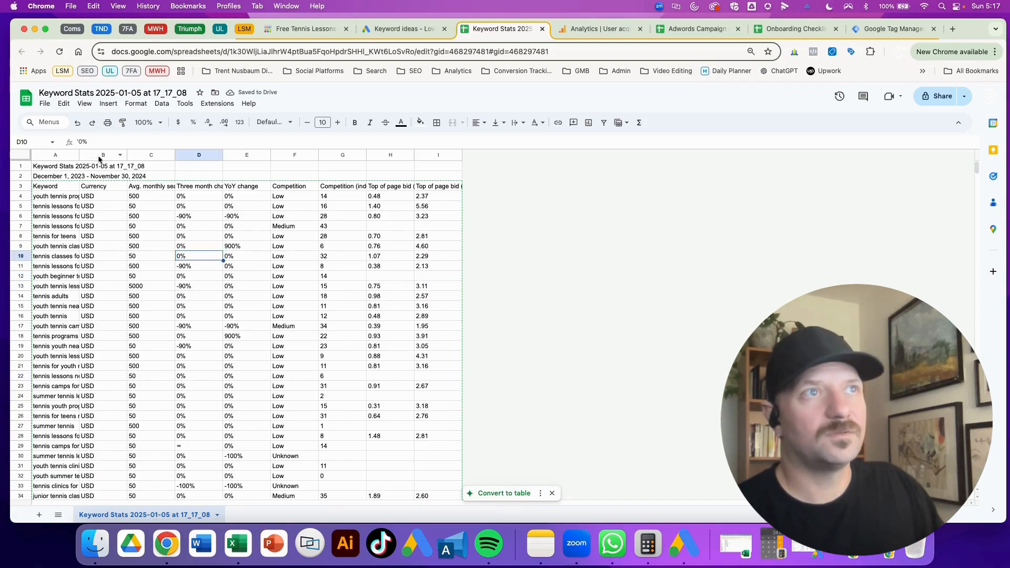
{"action": "left_click", "coordinate": [99, 158]}
{"action": "right_click", "coordinate": [99, 157]}
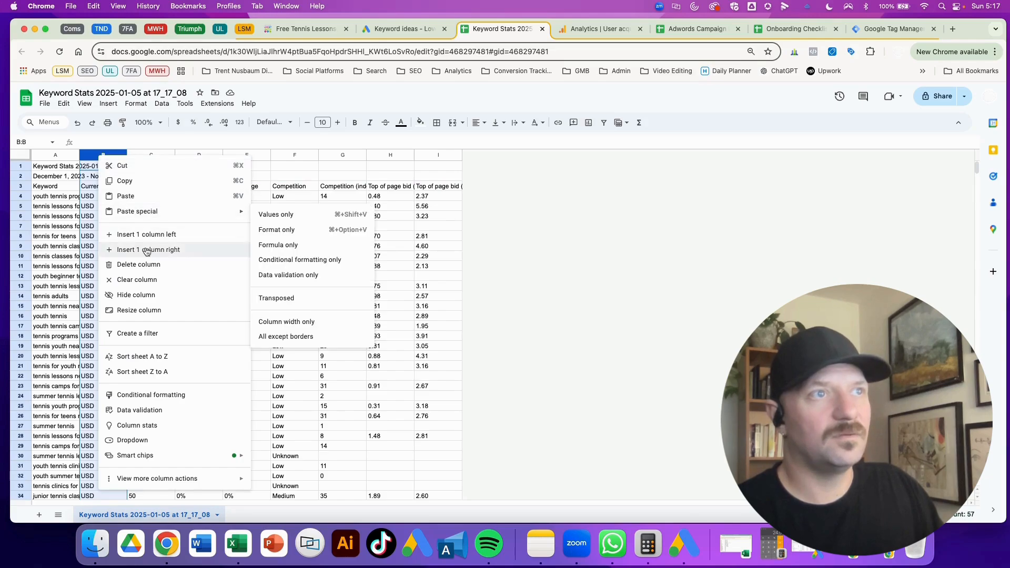
{"action": "left_click", "coordinate": [153, 270]}
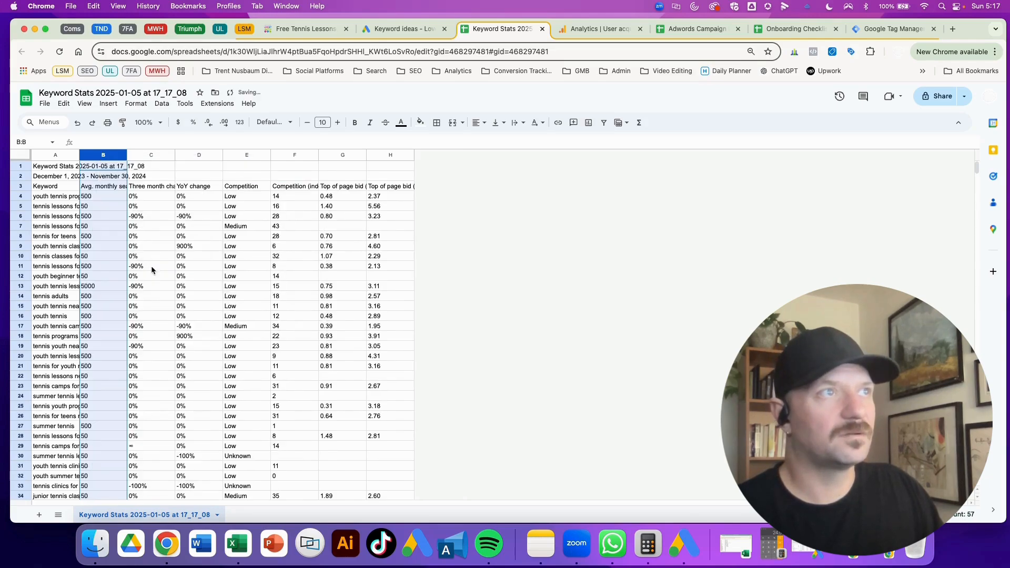
{"action": "left_click", "coordinate": [230, 268]}
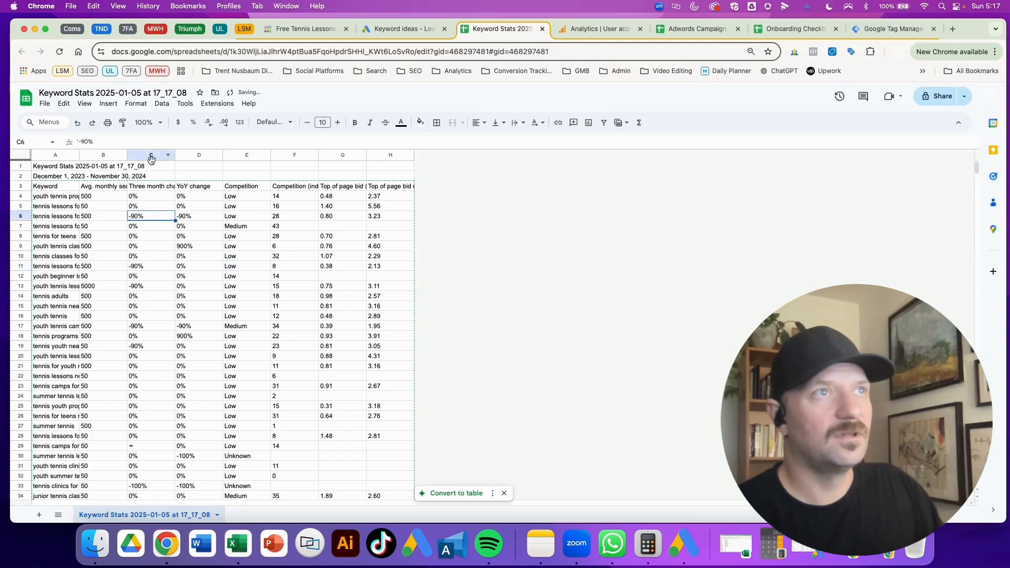
{"action": "left_click_drag", "start_coordinate": [151, 155], "coordinate": [193, 155]}
{"action": "right_click", "coordinate": [193, 155]}
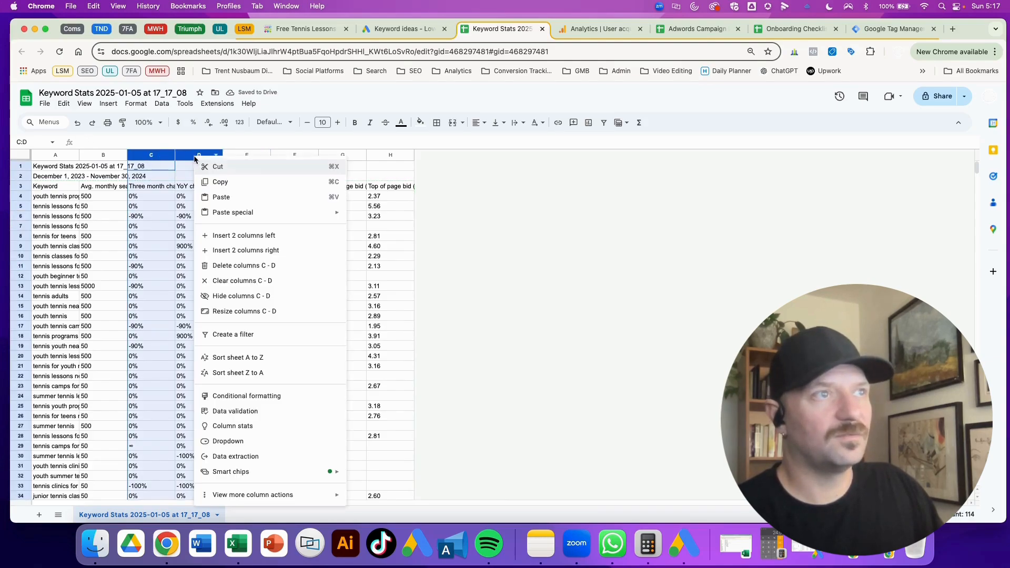
{"action": "left_click", "coordinate": [151, 198]}
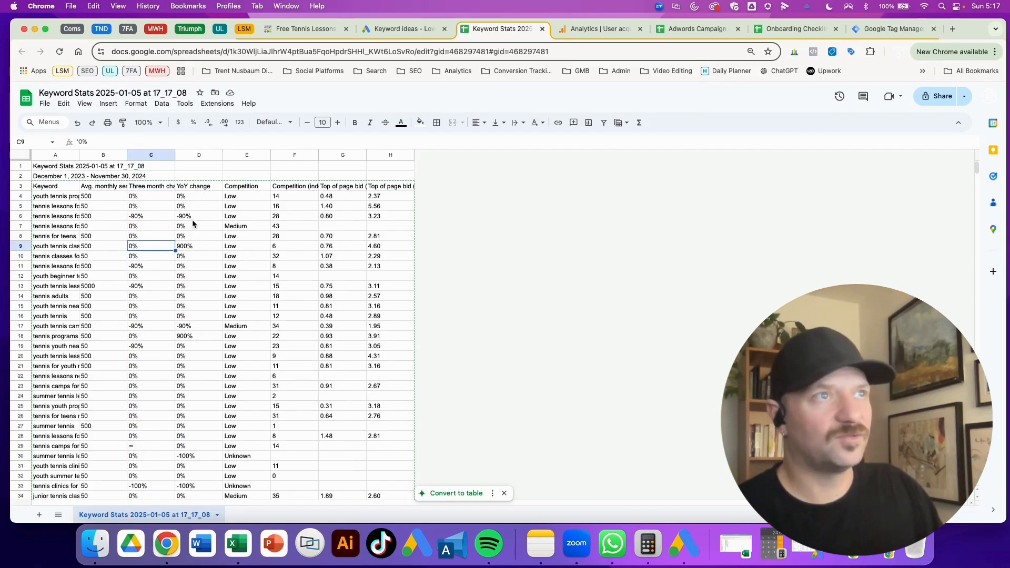
{"action": "left_click_drag", "start_coordinate": [191, 219], "coordinate": [191, 346]}
{"action": "left_click", "coordinate": [195, 377]}
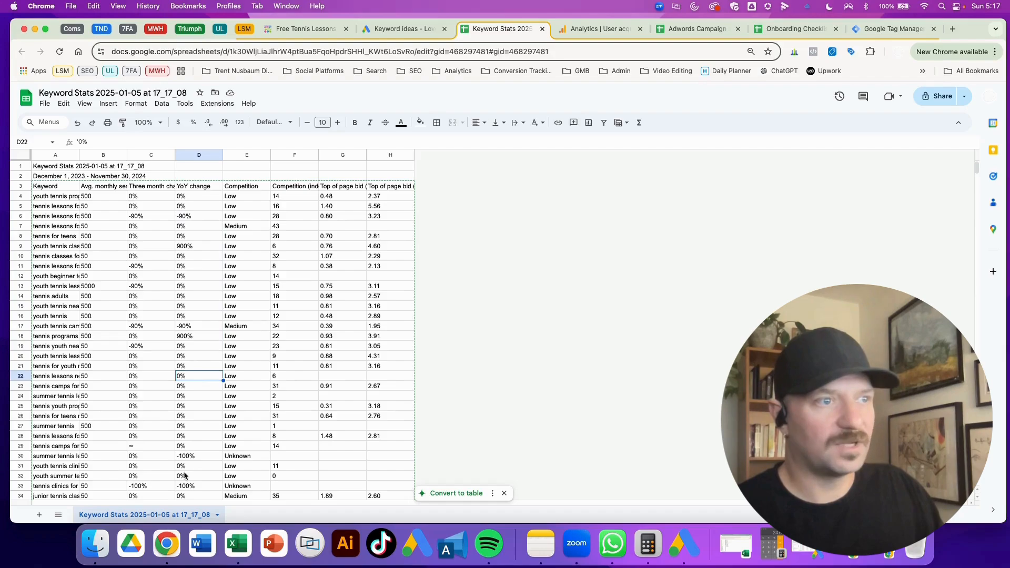
{"action": "left_click_drag", "start_coordinate": [190, 485], "coordinate": [182, 456]}
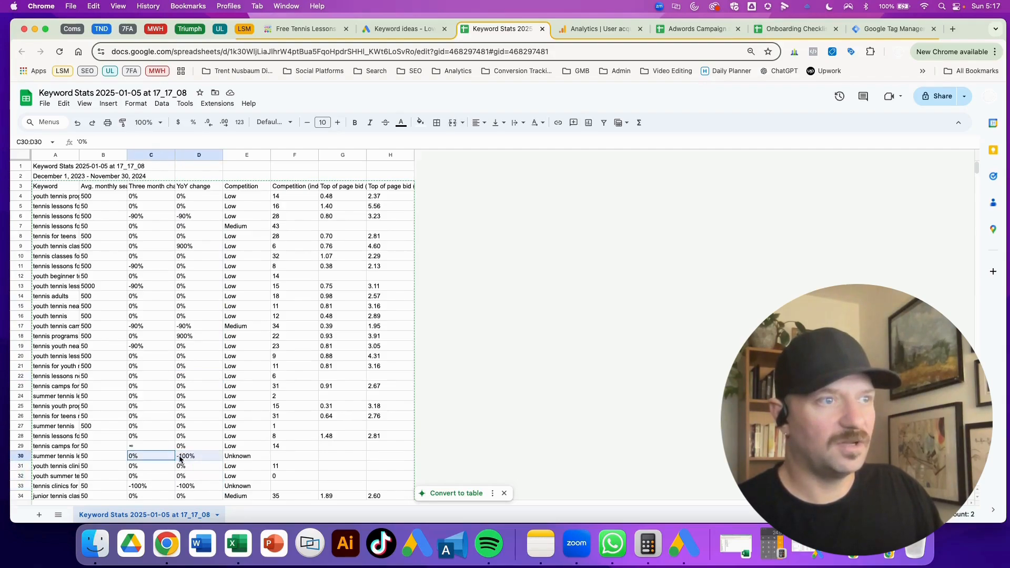
{"action": "left_click", "coordinate": [184, 367]}
Step: Delete the three month change and YoY change columns, C and D
{"action": "left_click_drag", "start_coordinate": [149, 158], "coordinate": [190, 157]}
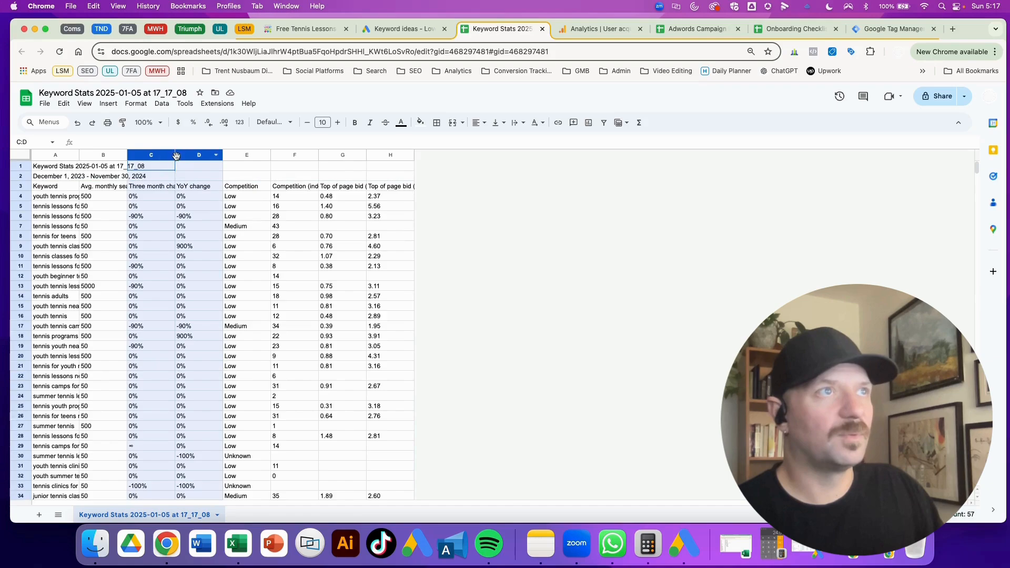
{"action": "right_click", "coordinate": [191, 157]}
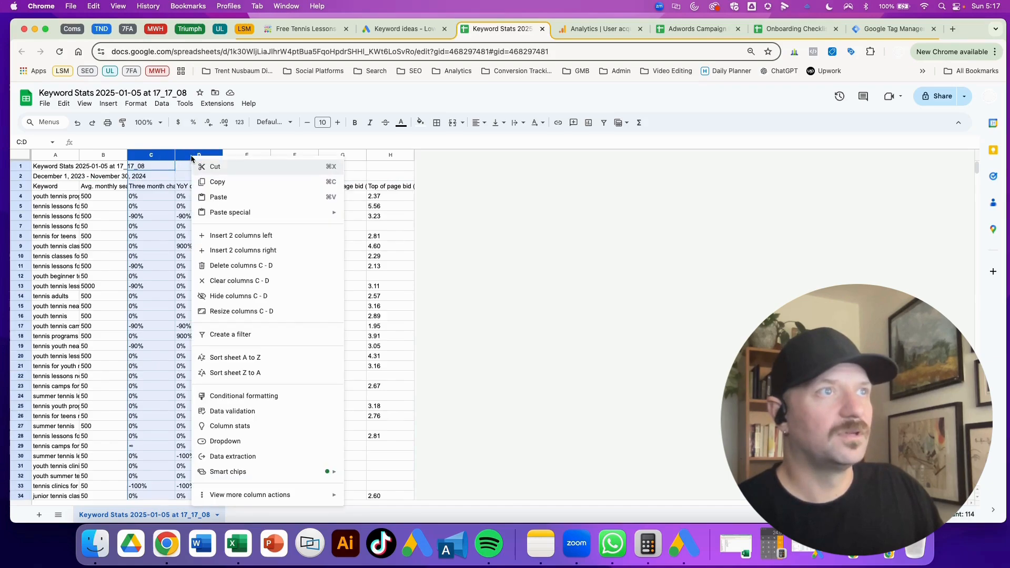
{"action": "left_click", "coordinate": [221, 267]}
{"action": "left_click", "coordinate": [263, 286]}
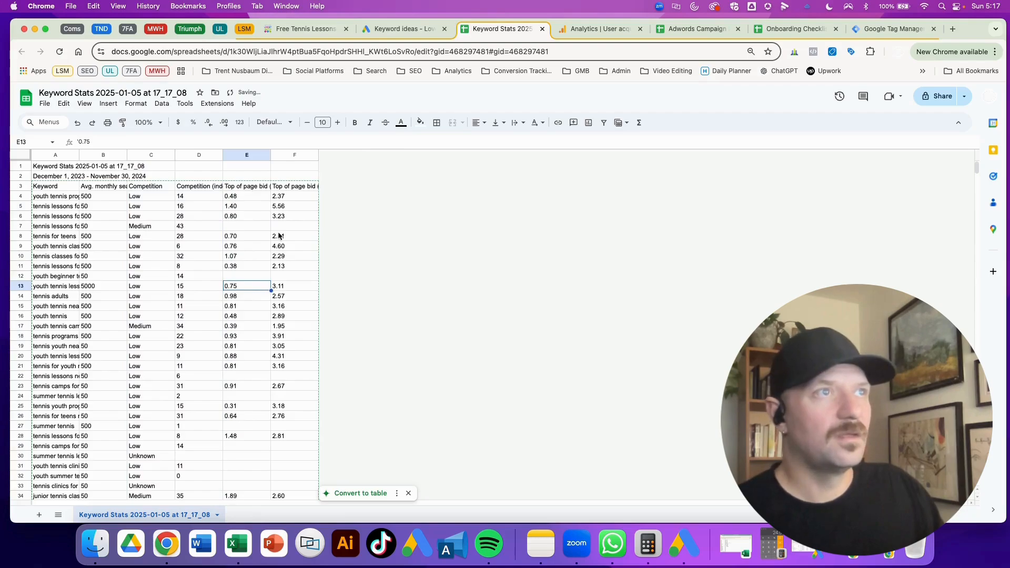
{"action": "left_click", "coordinate": [288, 246]}
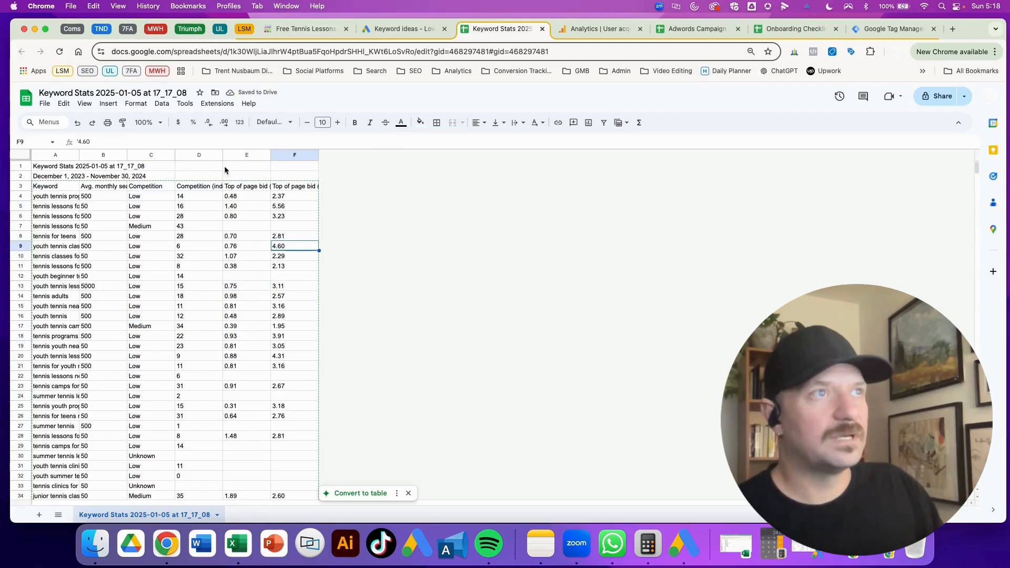
Step: Widen column D to read its full header, and delete this indexed competition column
{"action": "left_click_drag", "start_coordinate": [221, 157], "coordinate": [237, 156]}
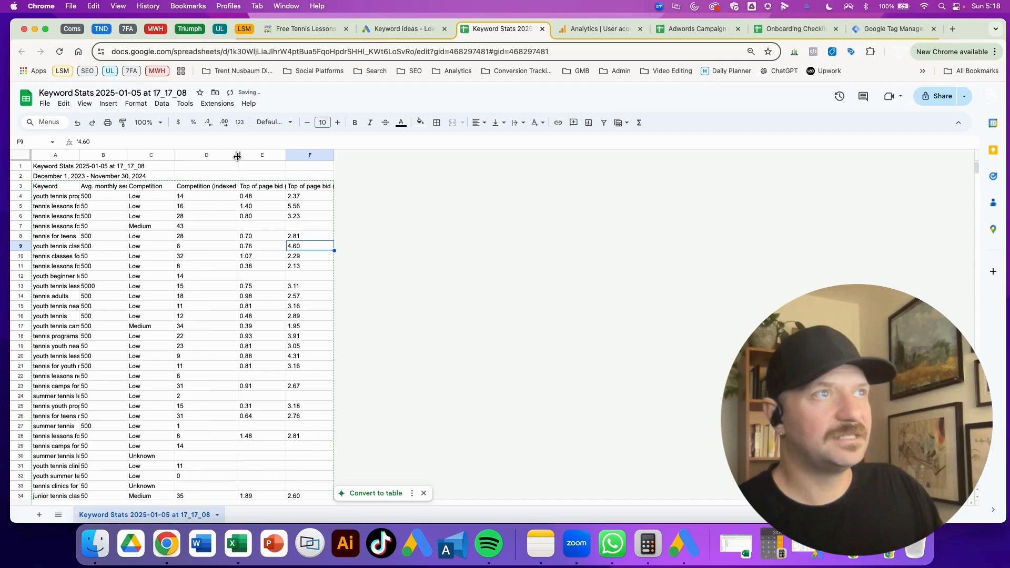
{"action": "left_click", "coordinate": [196, 217]}
{"action": "left_click", "coordinate": [226, 266]}
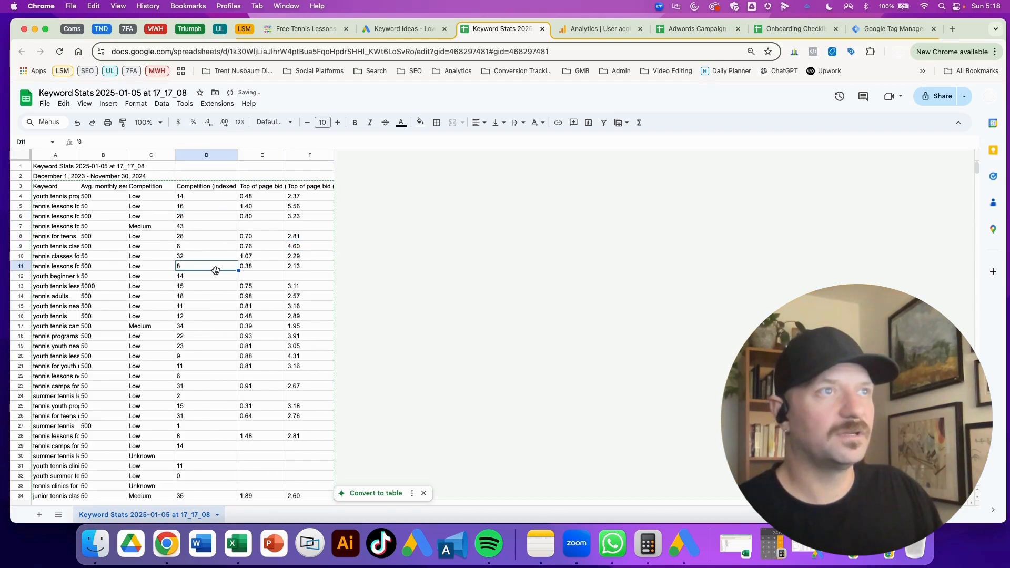
{"action": "left_click", "coordinate": [188, 155]}
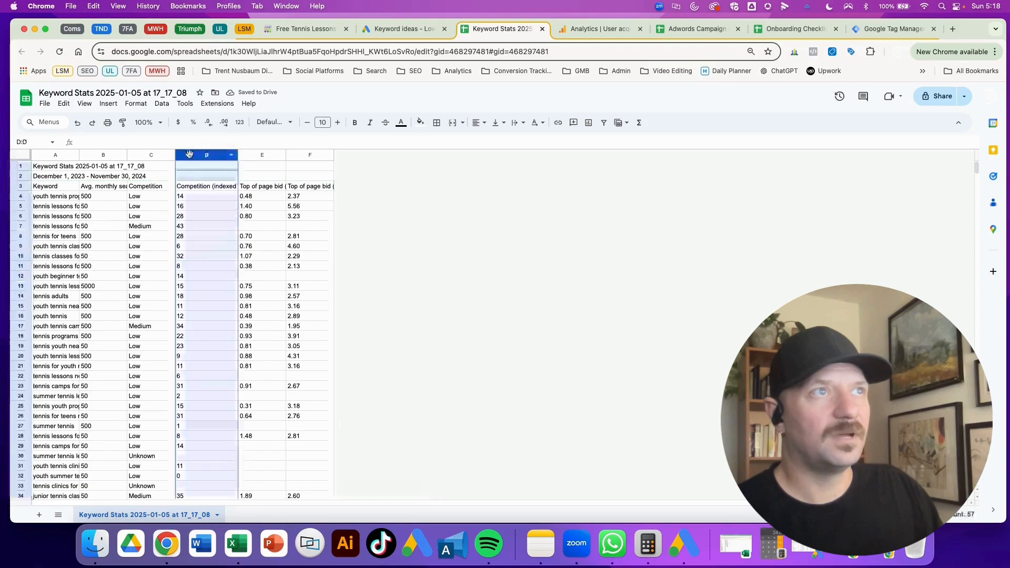
{"action": "right_click", "coordinate": [188, 156]}
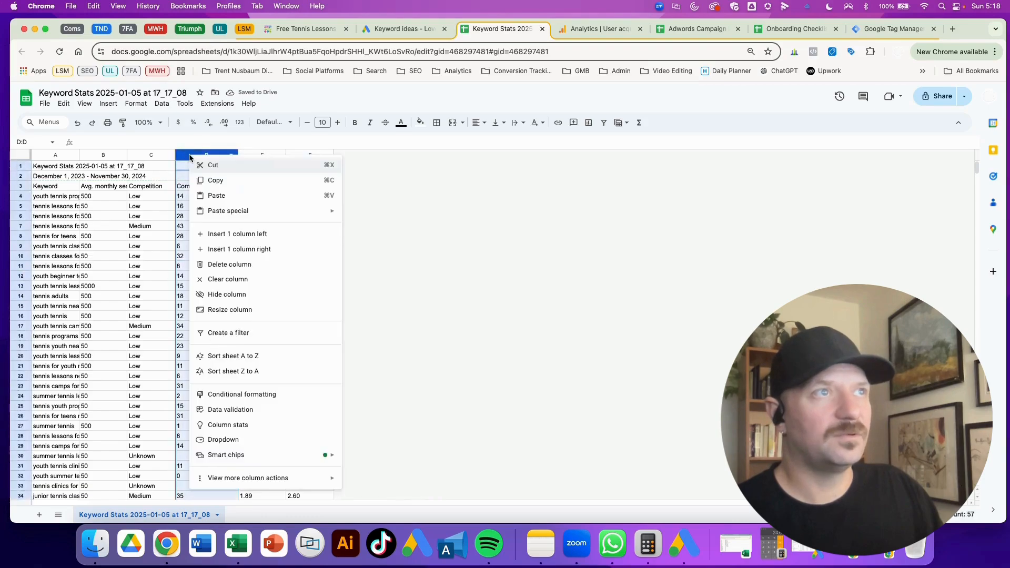
{"action": "left_click", "coordinate": [219, 265]}
{"action": "left_click", "coordinate": [153, 243]}
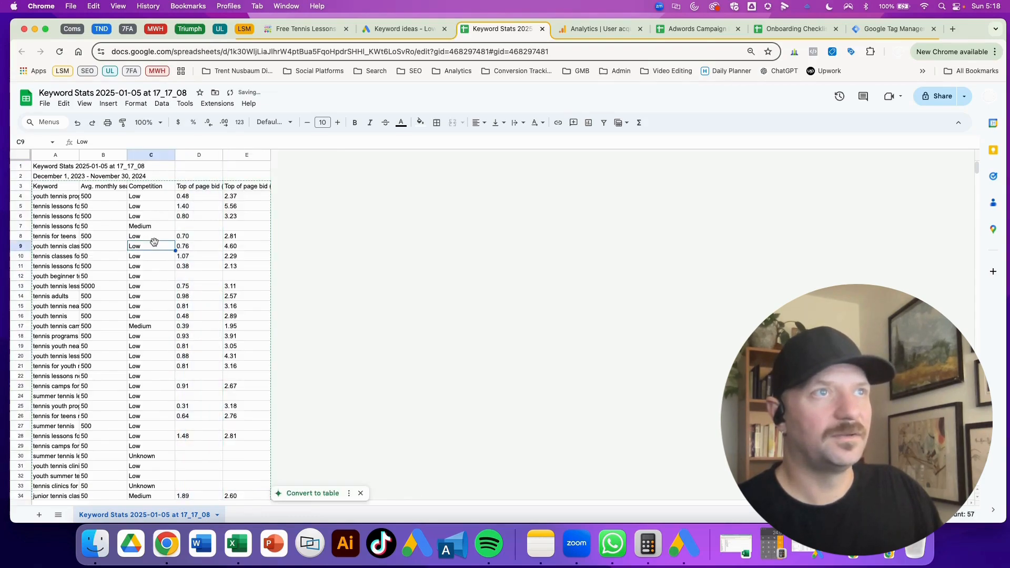
Step: Fit the Avg. monthly searches column to its contents and insert two blank columns before the Keyword column
{"action": "double_click", "coordinate": [127, 154]}
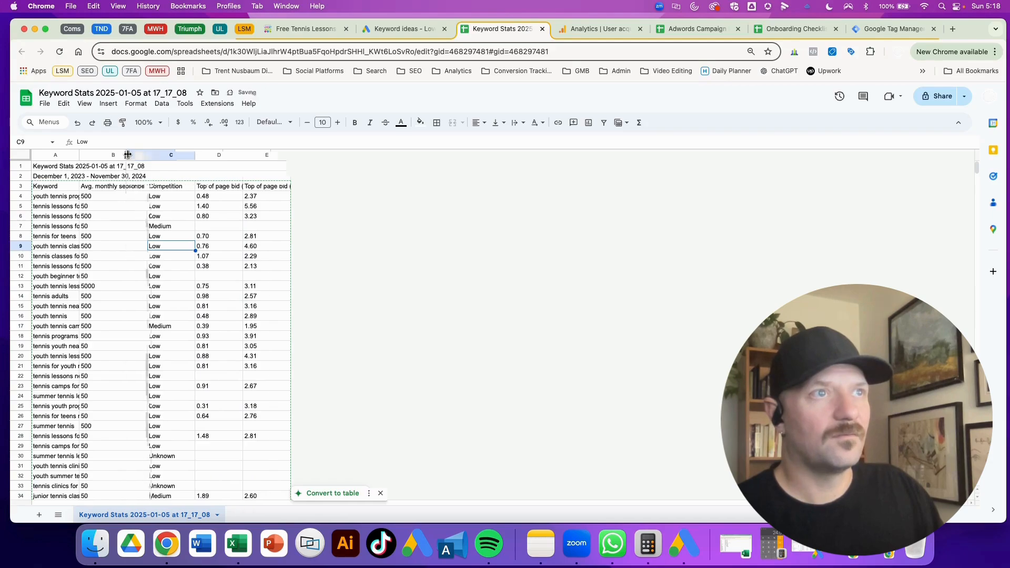
{"action": "left_click", "coordinate": [53, 155]}
{"action": "left_click", "coordinate": [113, 155], "text": "shift"}
{"action": "right_click", "coordinate": [113, 155]}
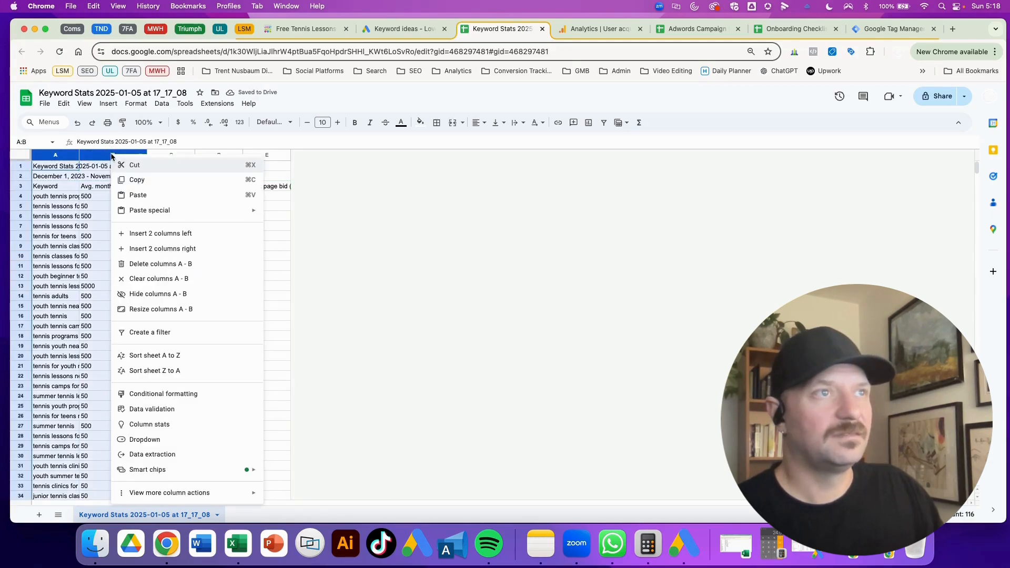
{"action": "left_click", "coordinate": [156, 233]}
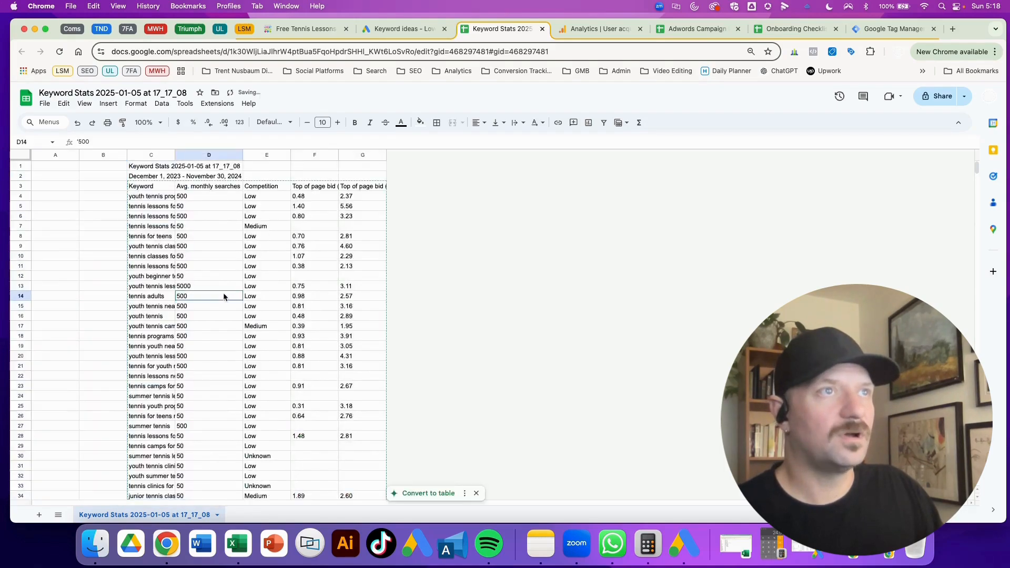
Step: Enter the header "Ad Group" in cell B3 and "Include" in cell A3
{"action": "left_click", "coordinate": [92, 188]}
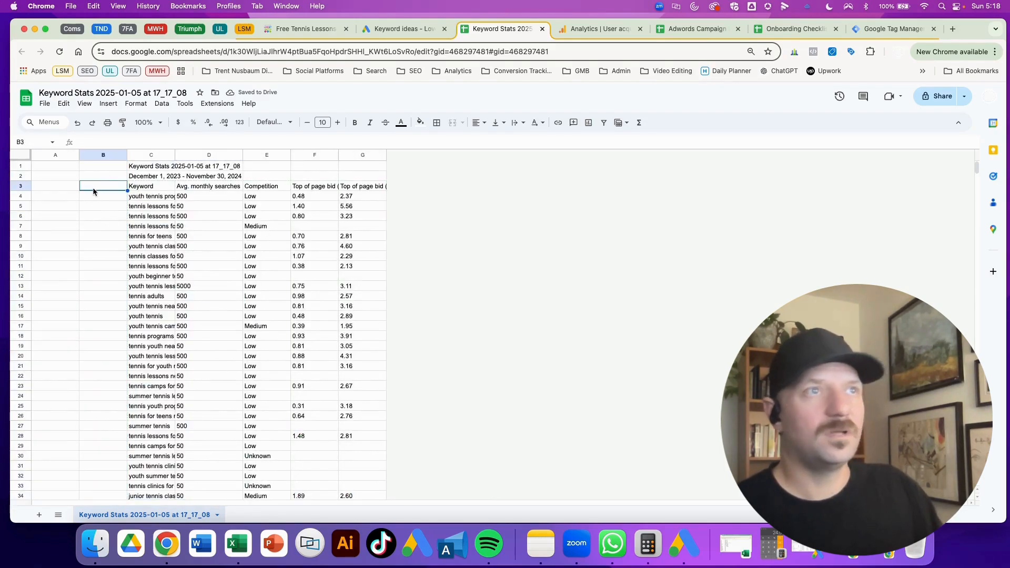
{"action": "type", "text": "Ad "}
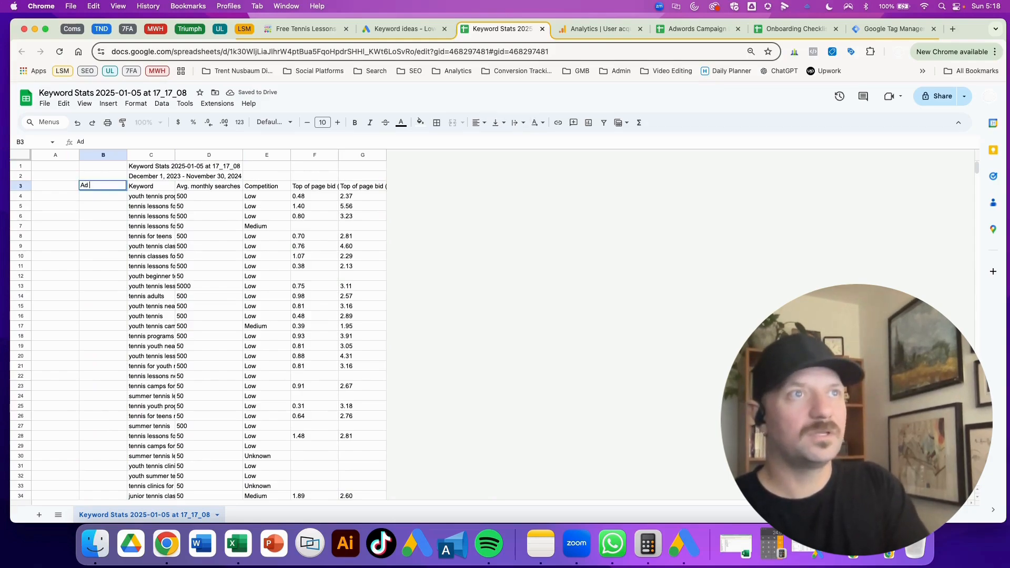
{"action": "type", "text": "Group"}
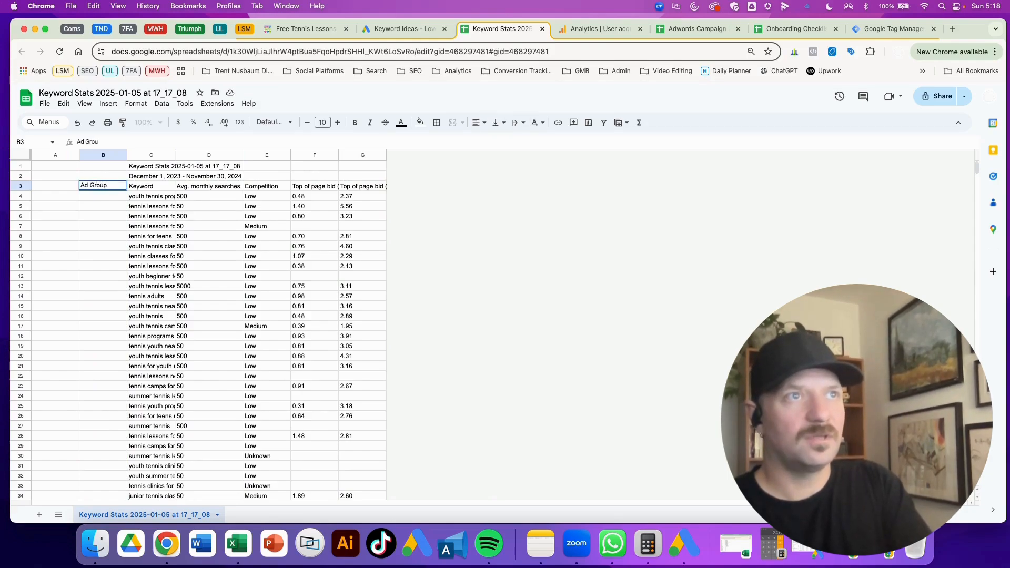
{"action": "key", "text": "Return"}
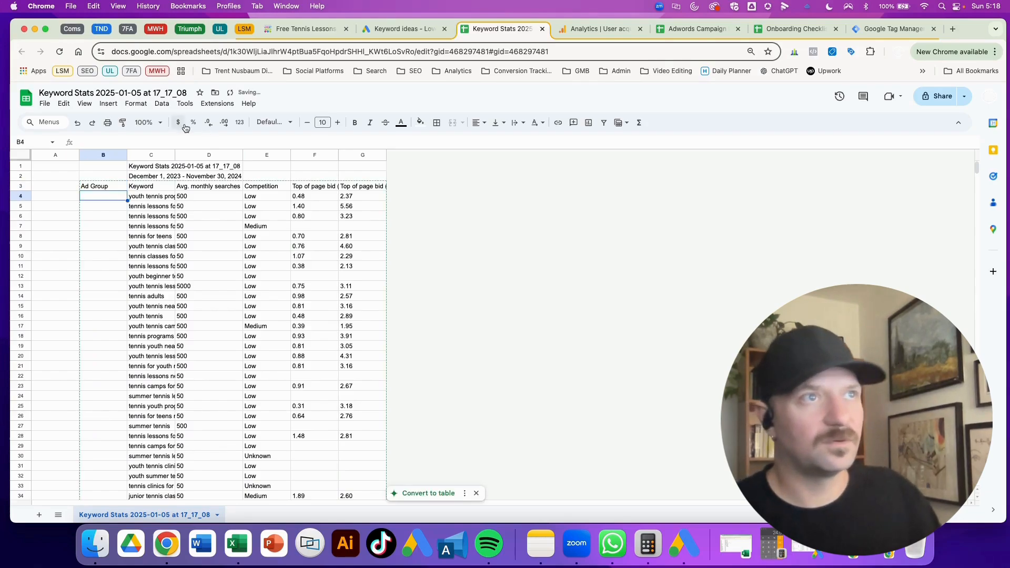
{"action": "left_click", "coordinate": [53, 189]}
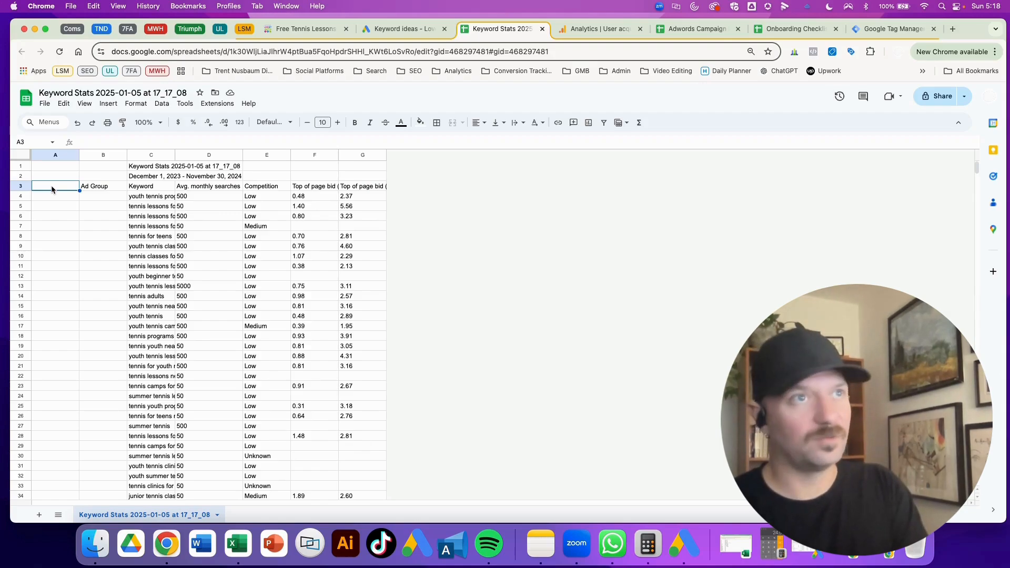
{"action": "type", "text": "Include"}
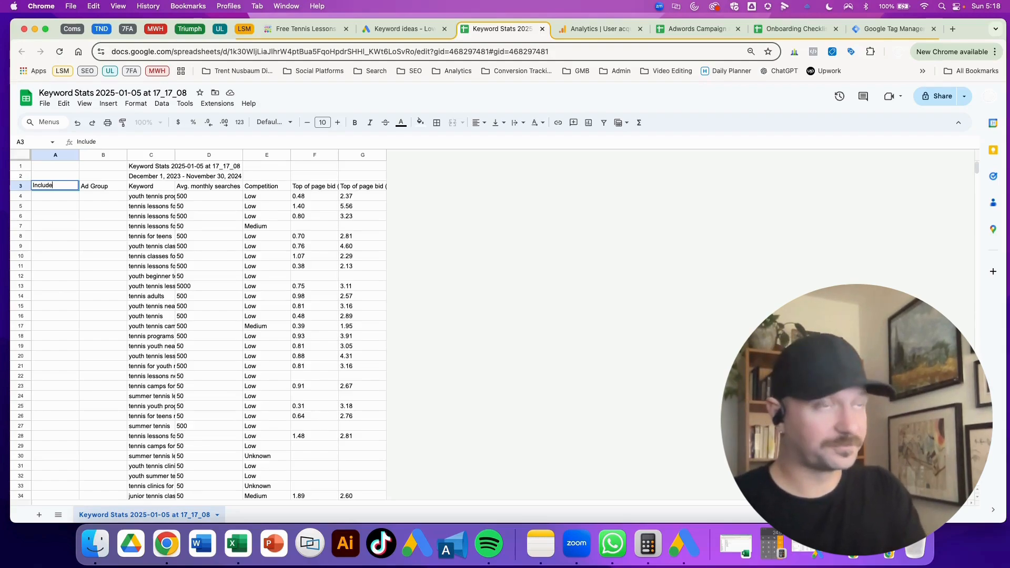
{"action": "key", "text": "Return"}
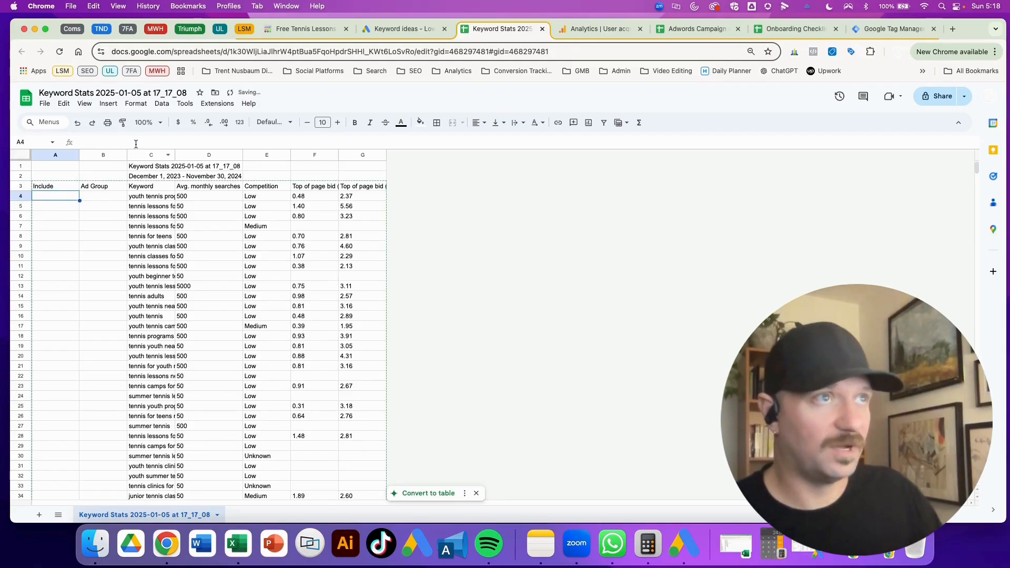
Step: Fit the Keyword column to its contents and look over the keywords and their average monthly searches
{"action": "double_click", "coordinate": [174, 153]}
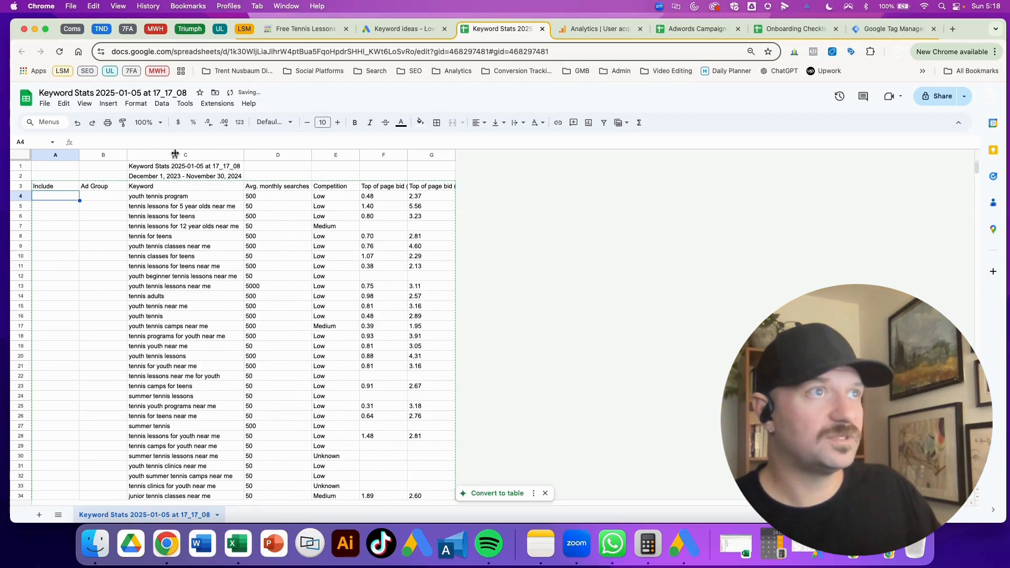
{"action": "left_click", "coordinate": [271, 236]}
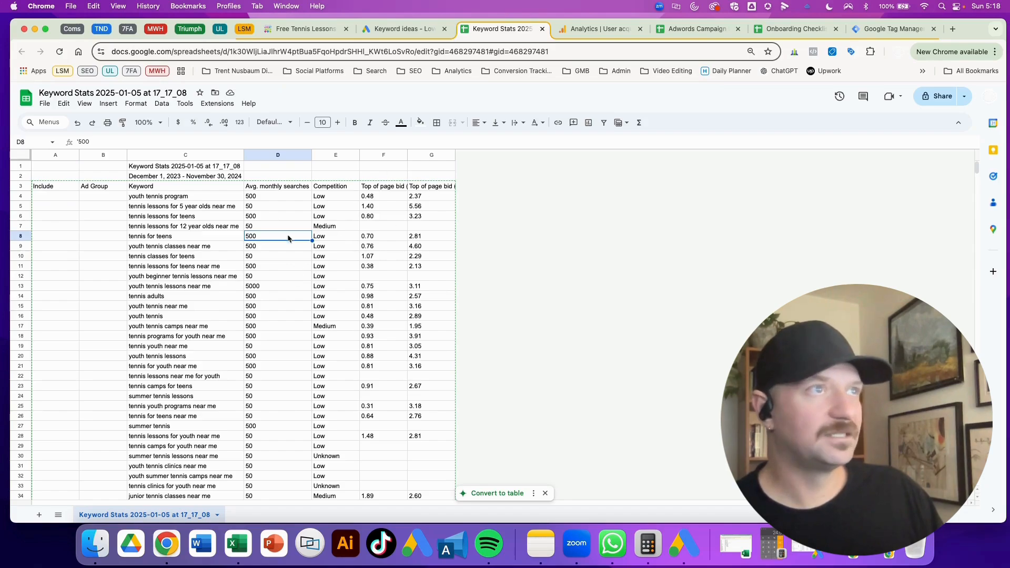
{"action": "left_click", "coordinate": [286, 207]}
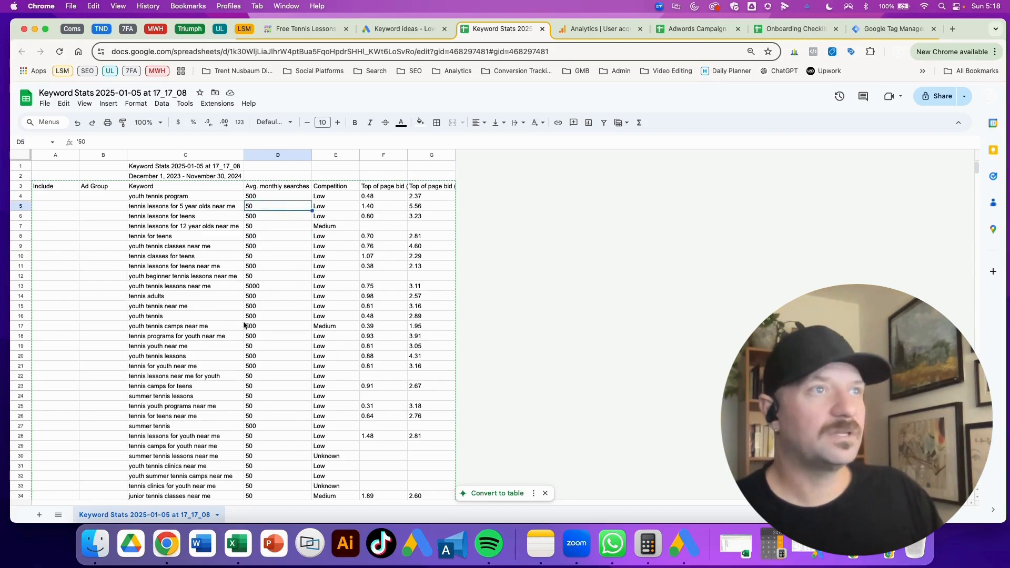
{"action": "left_click", "coordinate": [193, 269]}
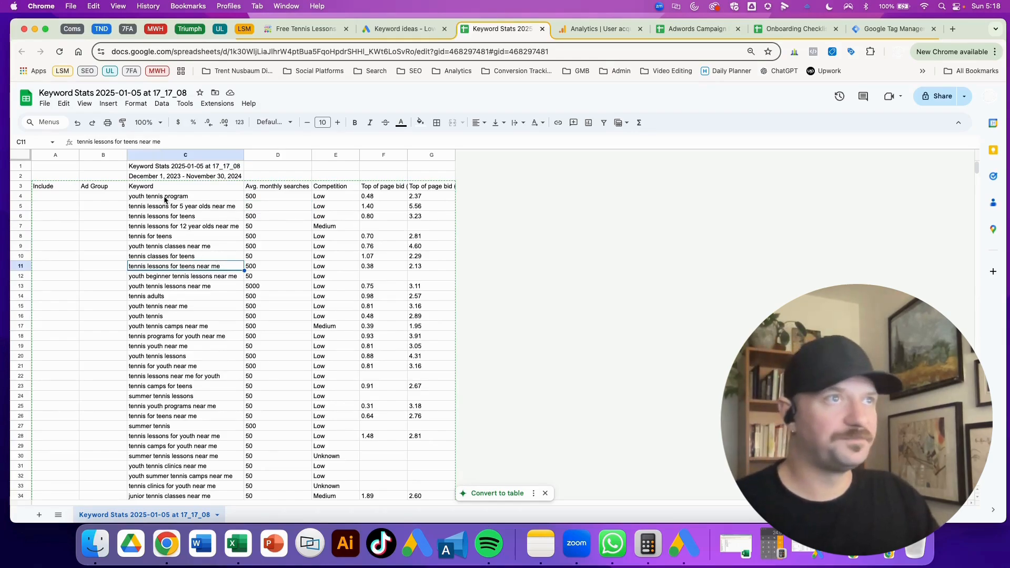
{"action": "mouse_move", "coordinate": [164, 199]}
{"action": "left_mouse_down"}
{"action": "mouse_move", "coordinate": [168, 210]}
{"action": "mouse_move", "coordinate": [172, 200]}
{"action": "left_mouse_up"}
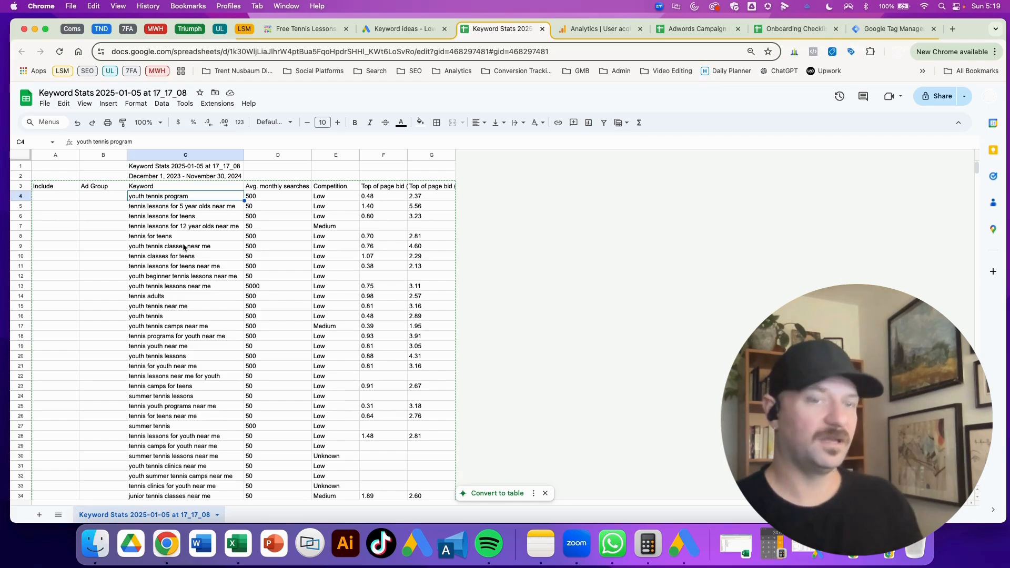
{"action": "left_click", "coordinate": [169, 258]}
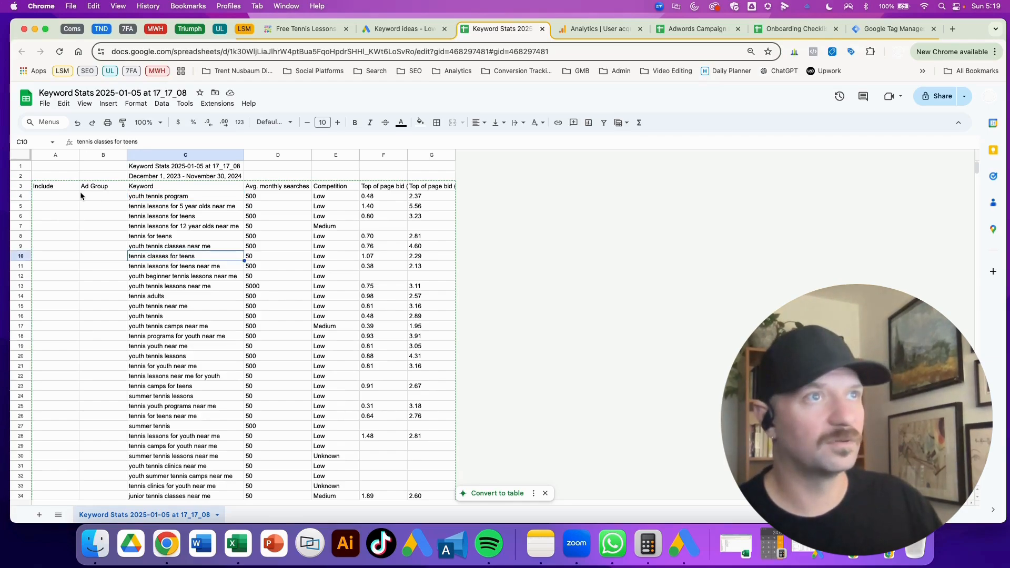
{"action": "left_click", "coordinate": [51, 197]}
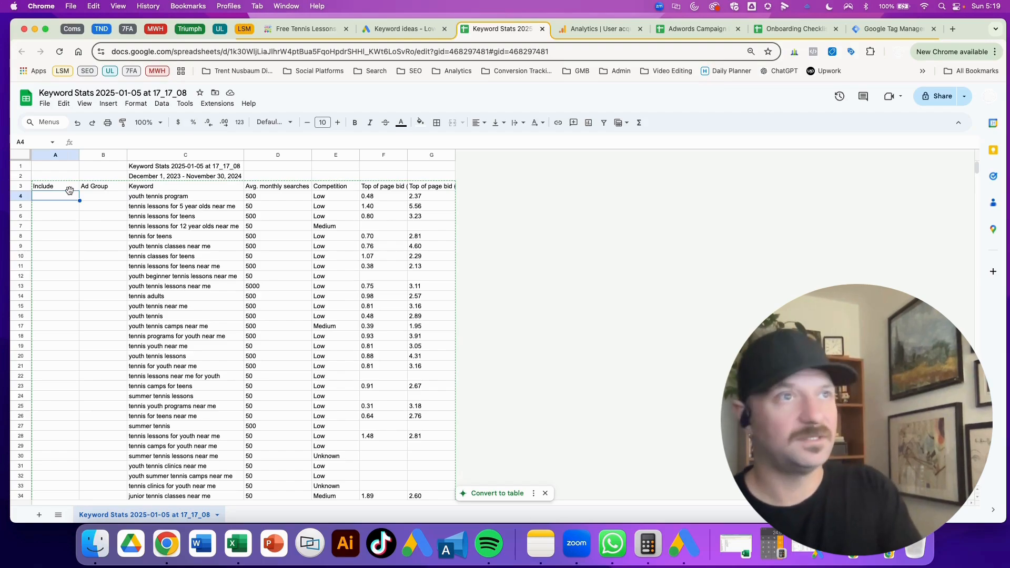
Step: Mark the keyword "youth tennis program" with "y" under Include, widen the Ad Group column and fit the Include column to its contents
{"action": "type", "text": "y"}
{"action": "key", "text": "Return"}
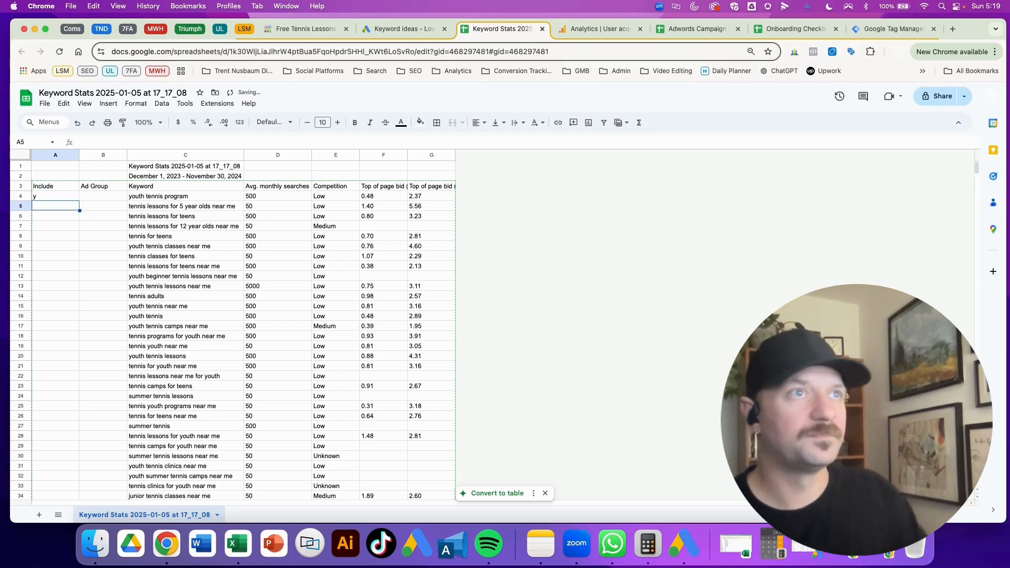
{"action": "left_click_drag", "start_coordinate": [127, 154], "coordinate": [148, 153]}
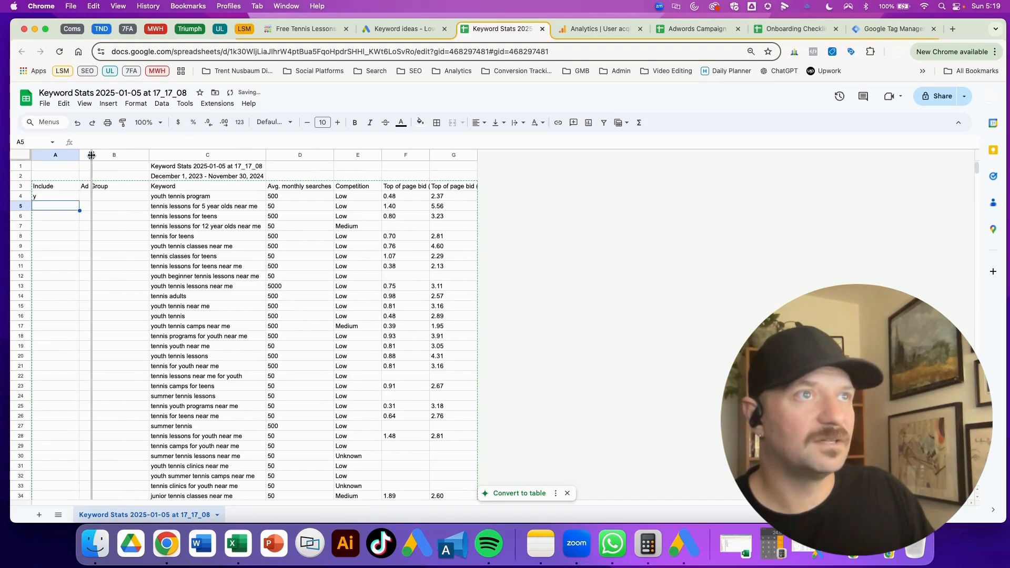
{"action": "double_click", "coordinate": [79, 155]}
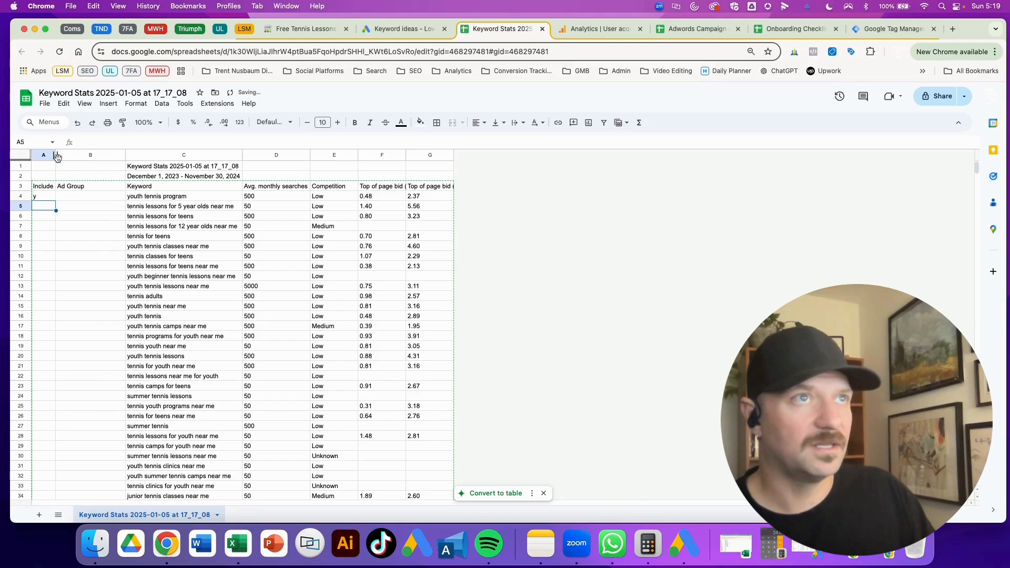
{"action": "left_click", "coordinate": [173, 258]}
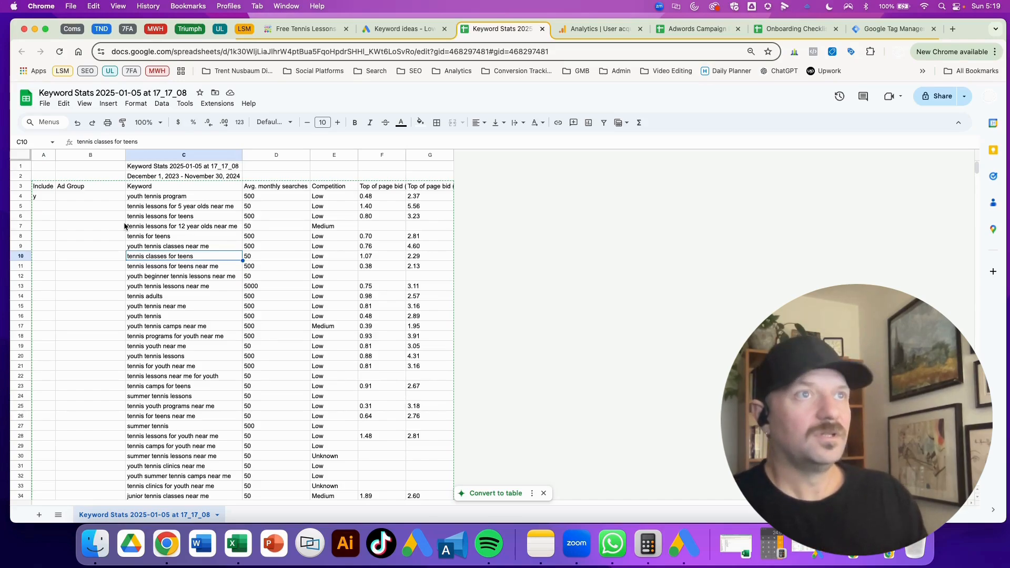
Step: Enter the ad group "Youth - Tennis Program" for the keyword "youth tennis program" and widen the Ad Group column slightly
{"action": "left_click", "coordinate": [86, 198]}
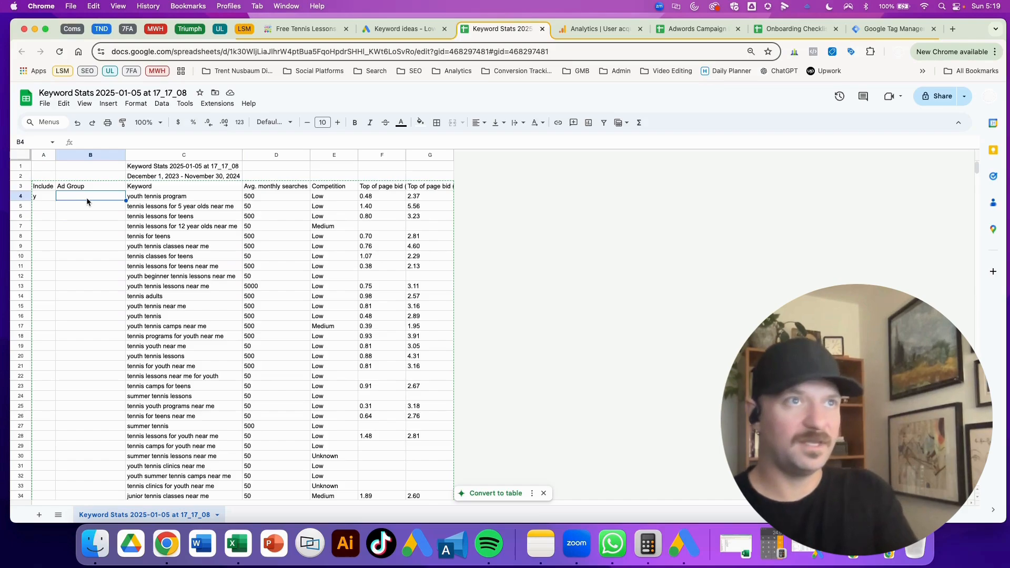
{"action": "type", "text": "Youth"}
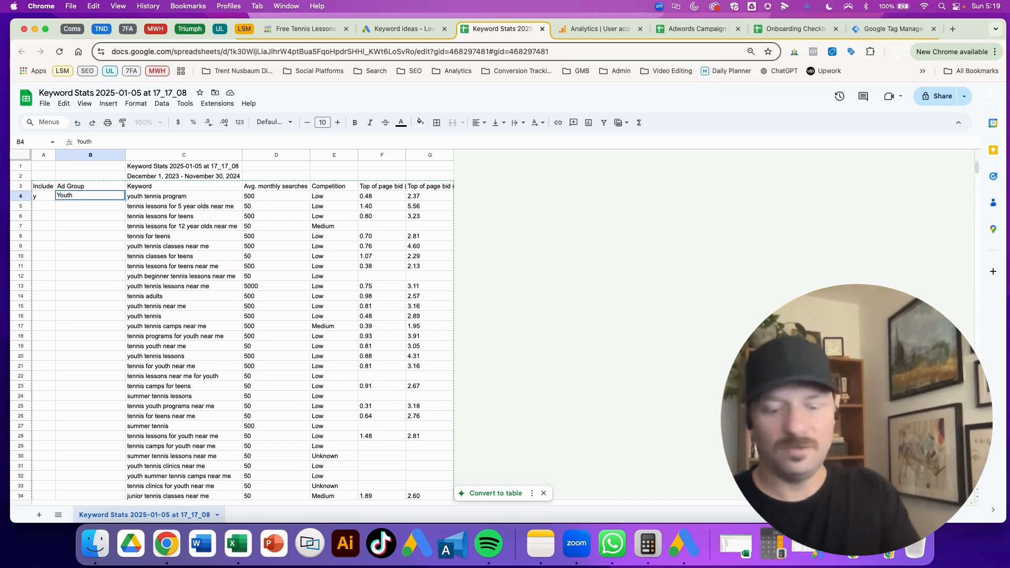
{"action": "type", "text": " - TEnn"}
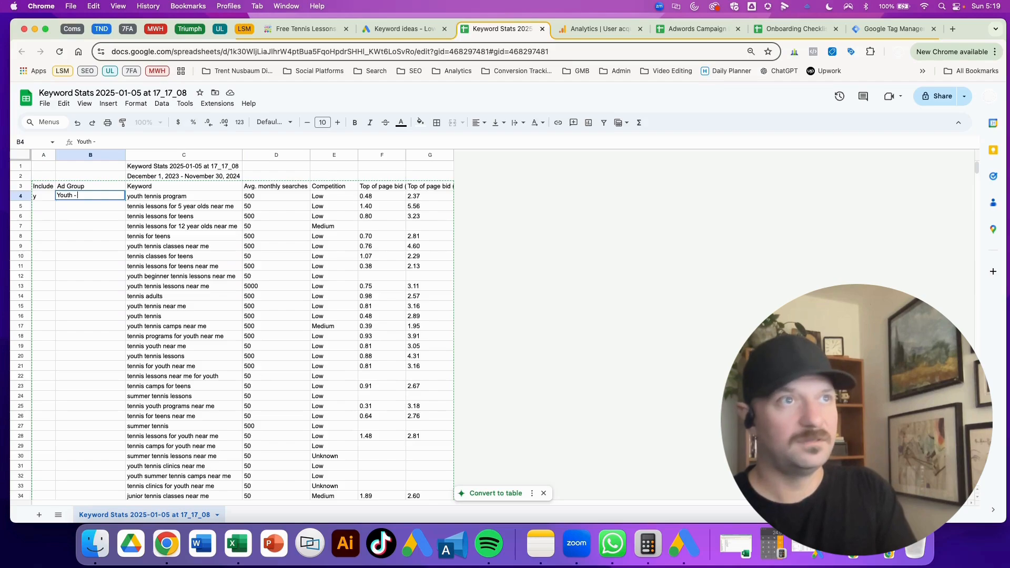
{"action": "key", "text": "BackSpace"}
{"action": "key", "text": "BackSpace"}
{"action": "key", "text": "BackSpace"}
{"action": "type", "text": "enni"}
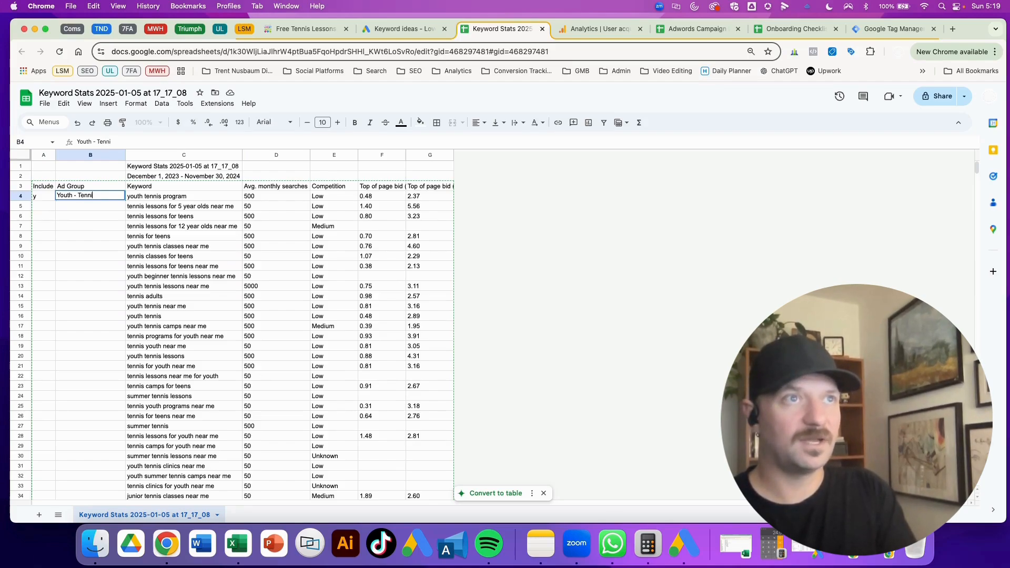
{"action": "type", "text": "s Program"}
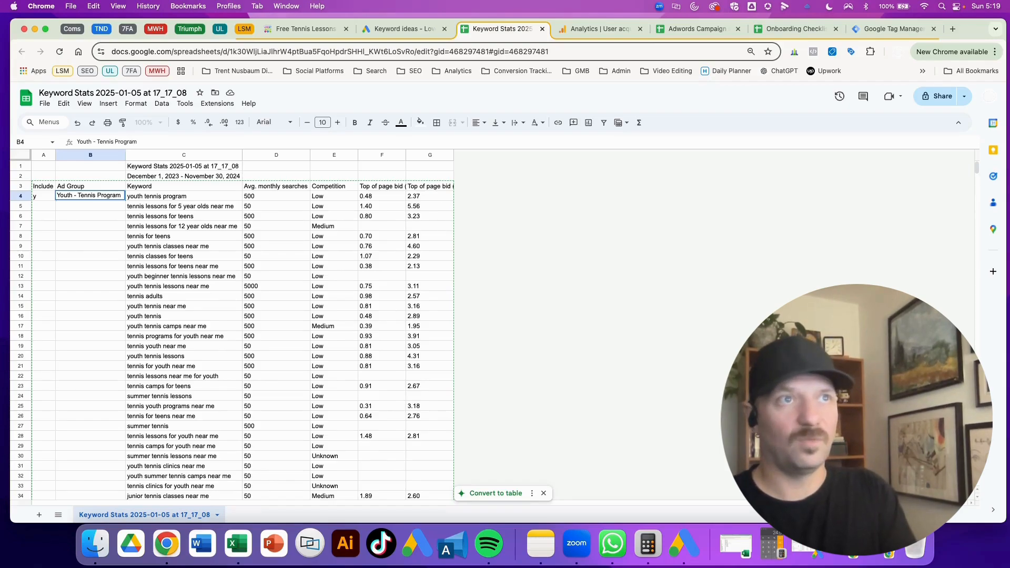
{"action": "key", "text": "Return"}
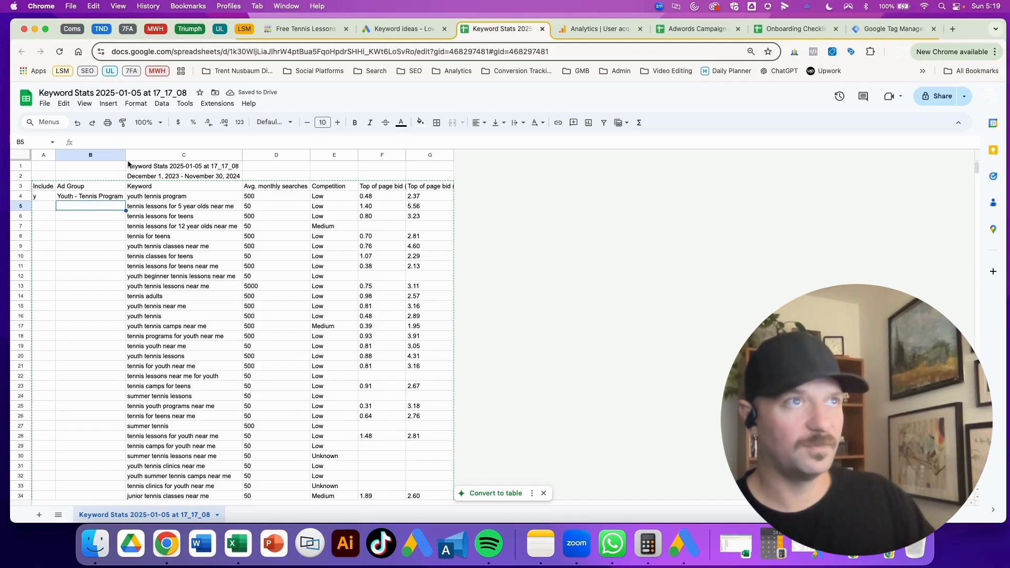
{"action": "left_click_drag", "start_coordinate": [126, 156], "coordinate": [130, 156]}
Step: Look over the next keywords and mark "tennis lessons for 5 year olds near me" with "y" under Include
{"action": "left_click", "coordinate": [169, 267]}
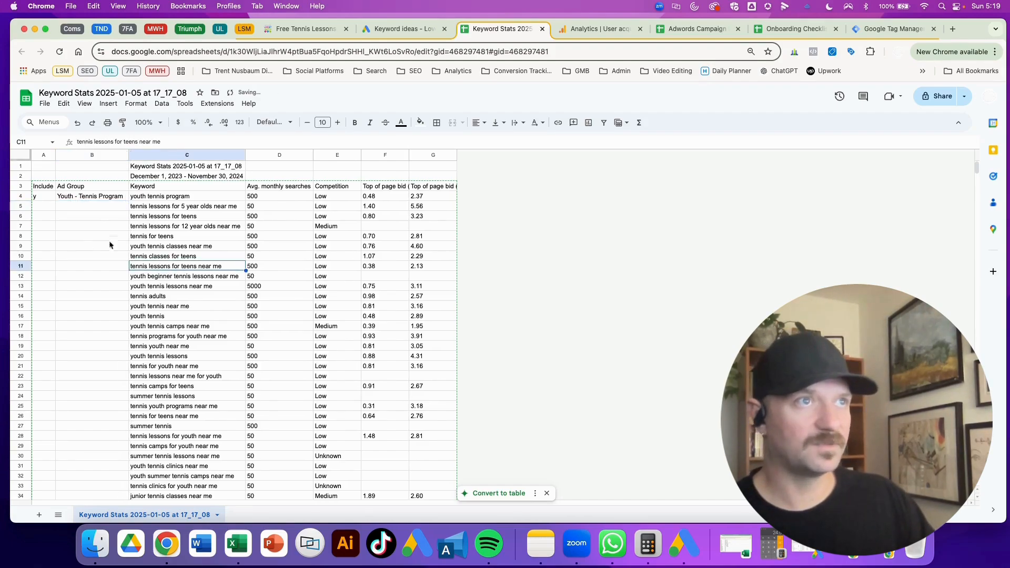
{"action": "left_click", "coordinate": [149, 210]}
{"action": "left_click", "coordinate": [167, 218]}
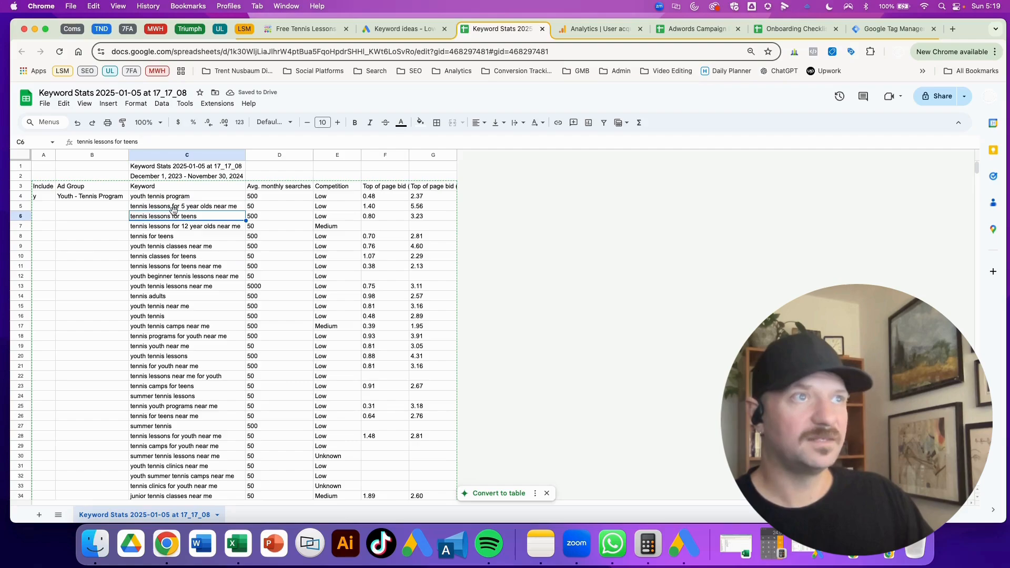
{"action": "left_click", "coordinate": [47, 205]}
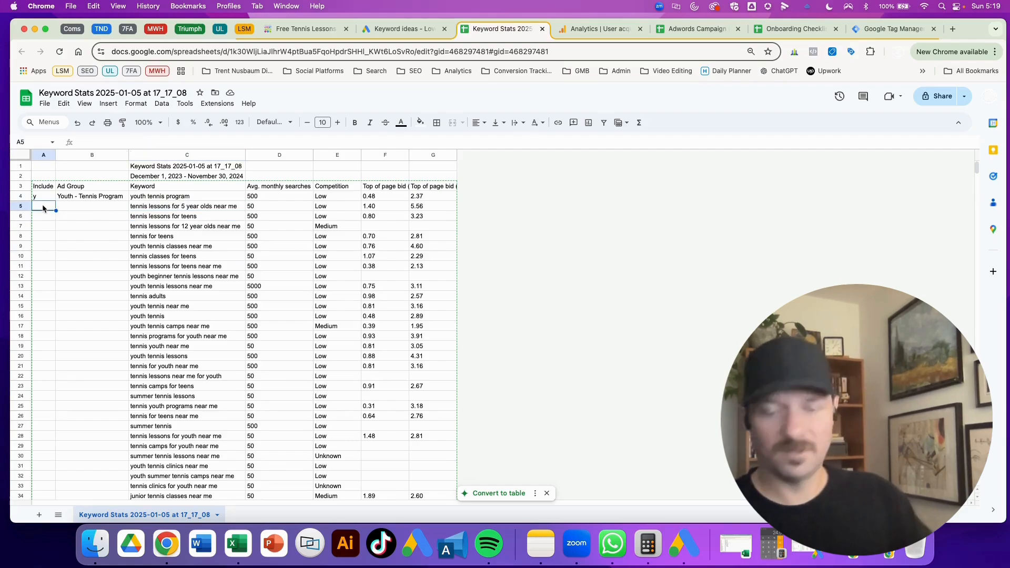
{"action": "type", "text": "y"}
{"action": "key", "text": "Return"}
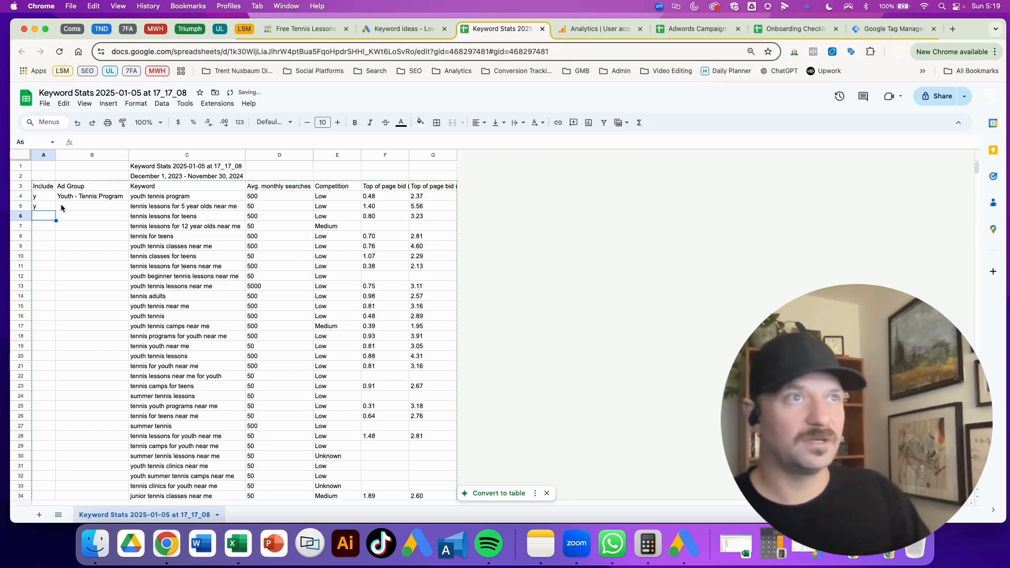
Step: Enter the ad group "Kids - Tennis Lessons" in cell B5 for the 5 year olds keyword
{"action": "left_click", "coordinate": [86, 205]}
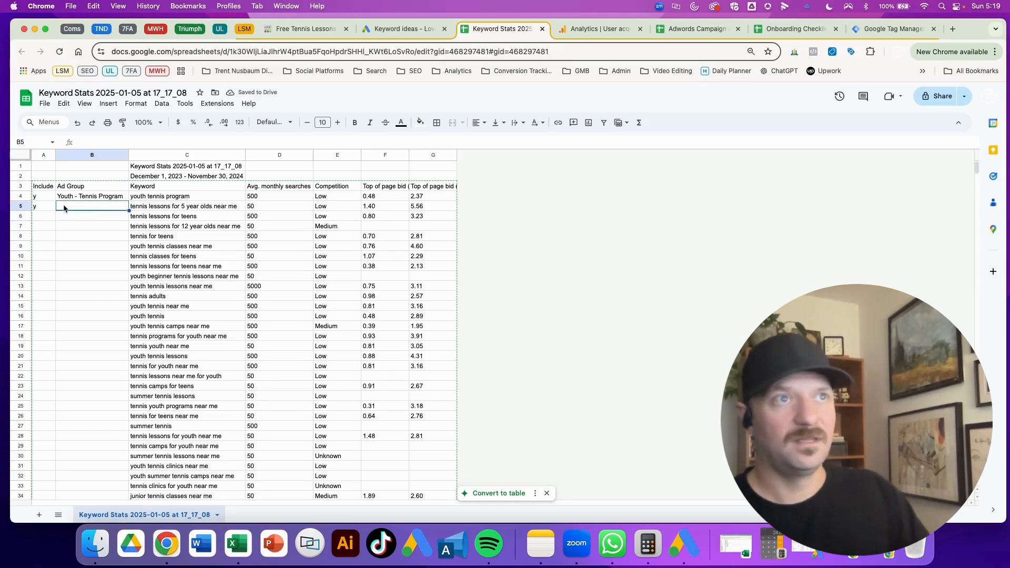
{"action": "double_click", "coordinate": [63, 205]}
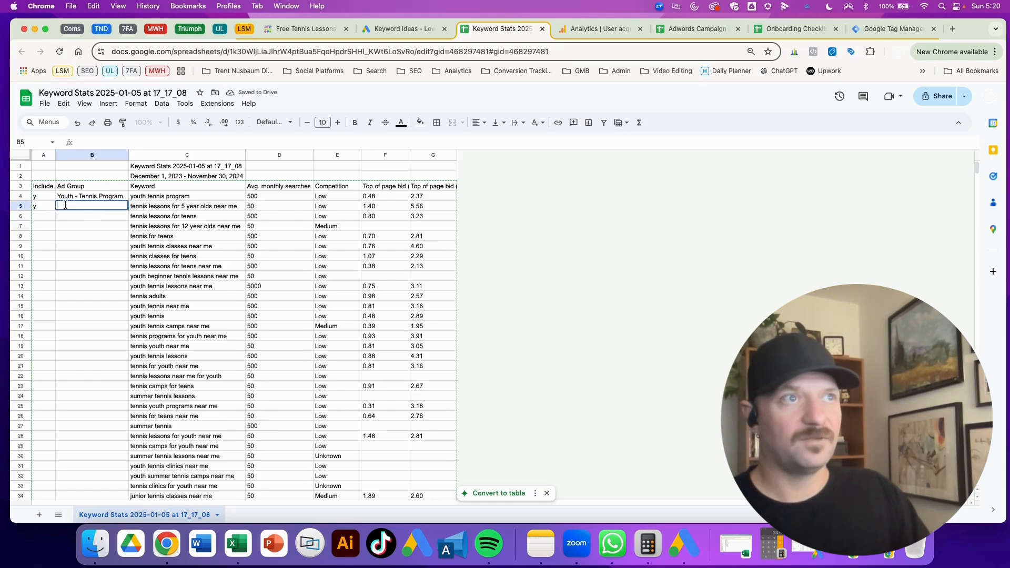
{"action": "type", "text": "Kids "}
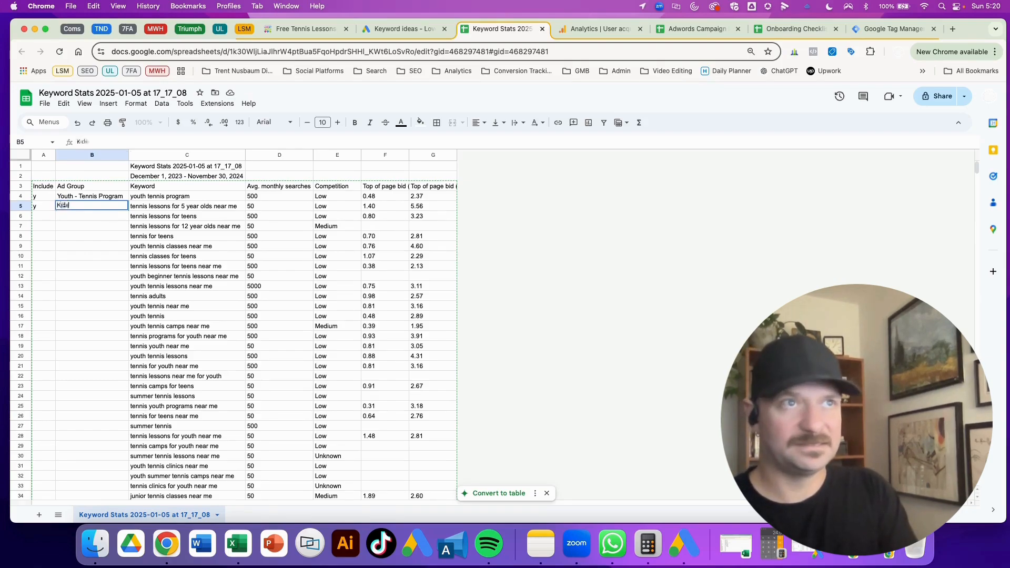
{"action": "type", "text": "- T"}
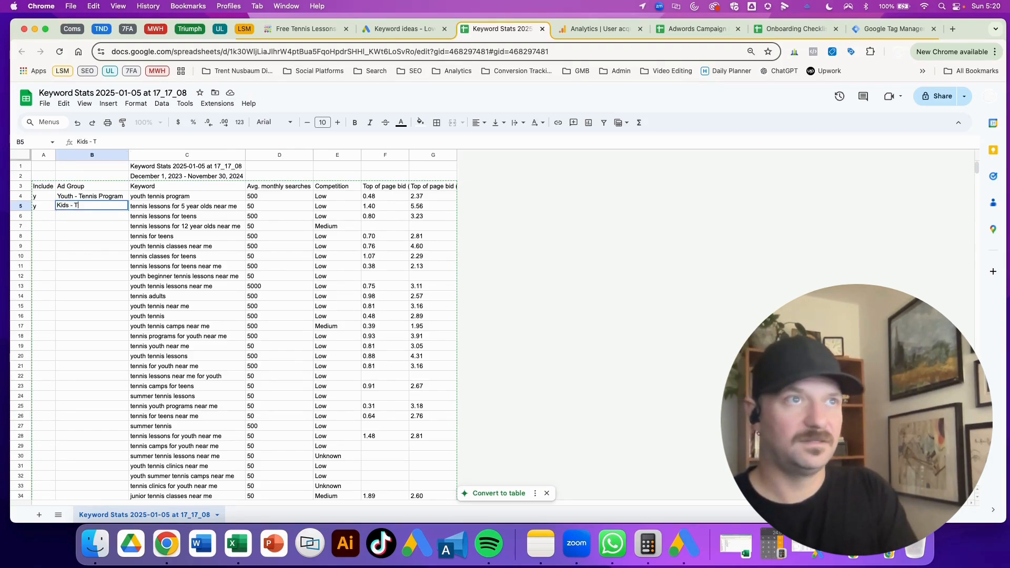
{"action": "type", "text": "ennis Less"}
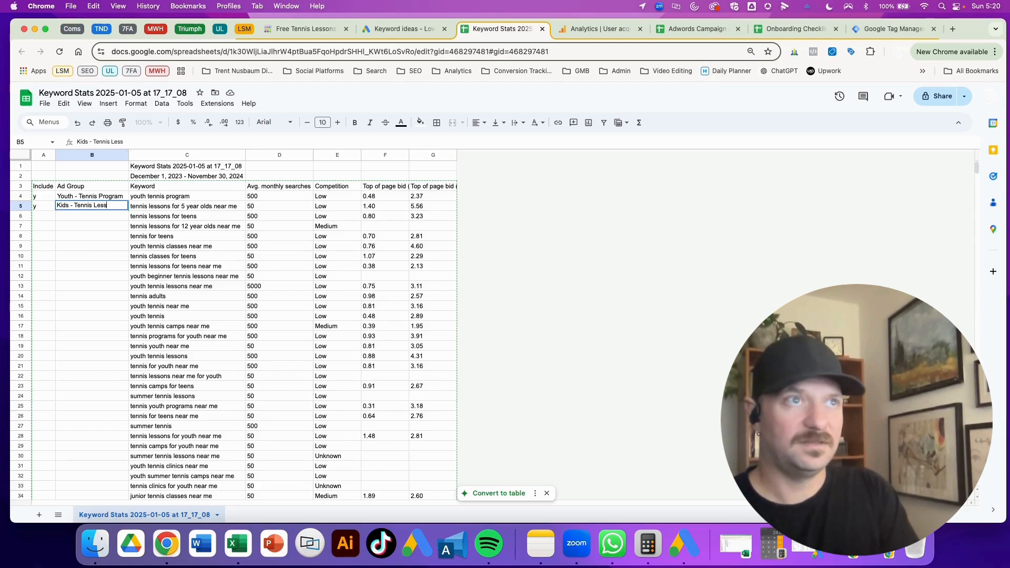
{"action": "type", "text": "ons"}
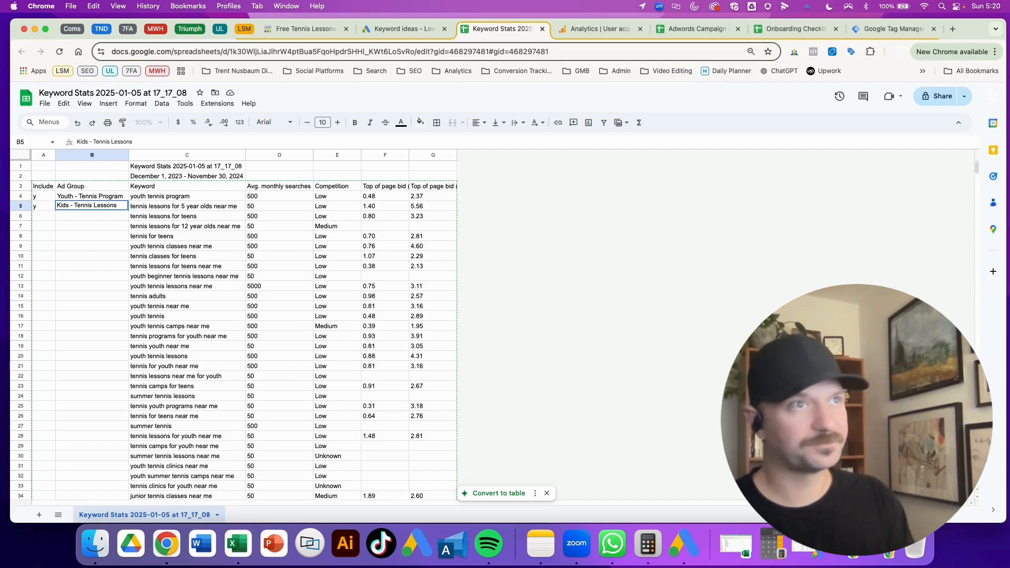
{"action": "key", "text": "Return"}
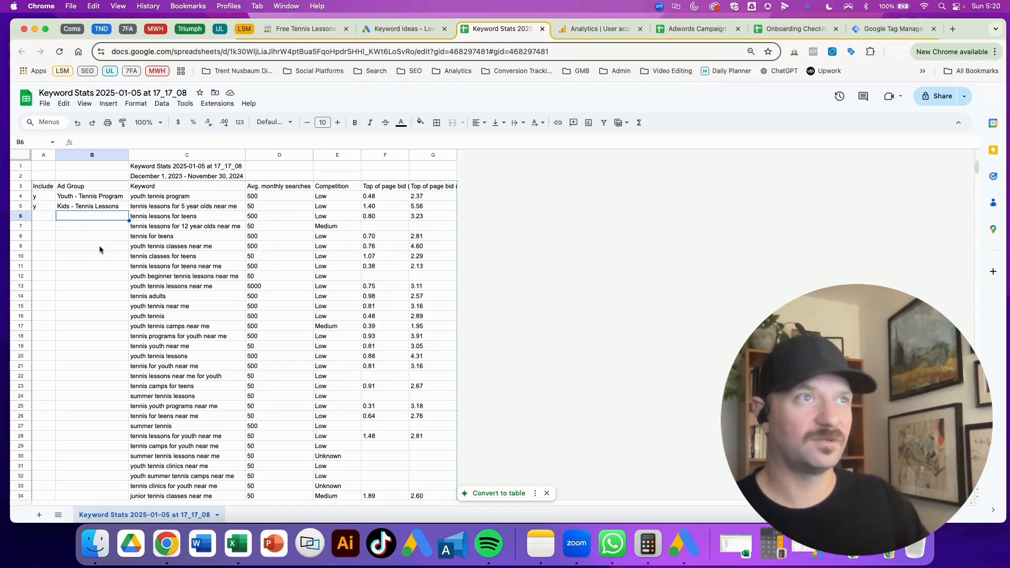
Step: Fill the B5 ad group down to B6 and change the copy to "Teens - Tennis Lessons"
{"action": "left_click", "coordinate": [93, 209]}
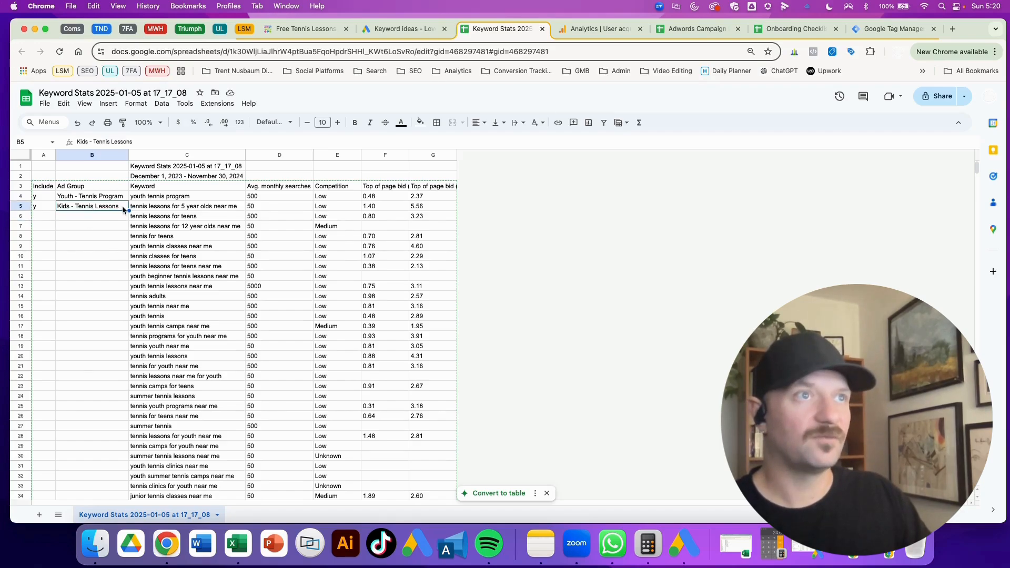
{"action": "left_click_drag", "start_coordinate": [129, 210], "coordinate": [128, 219]}
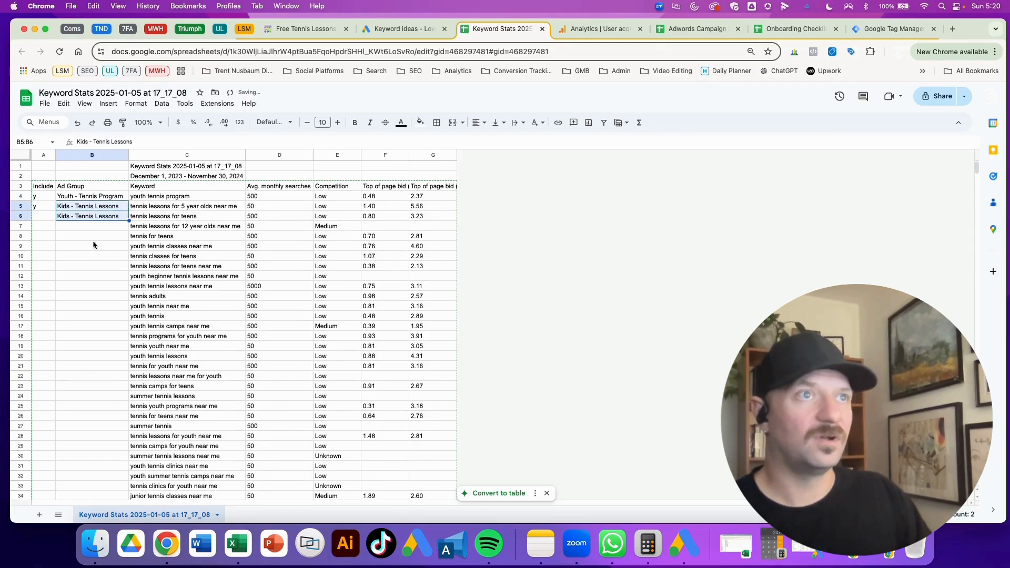
{"action": "double_click", "coordinate": [70, 216]}
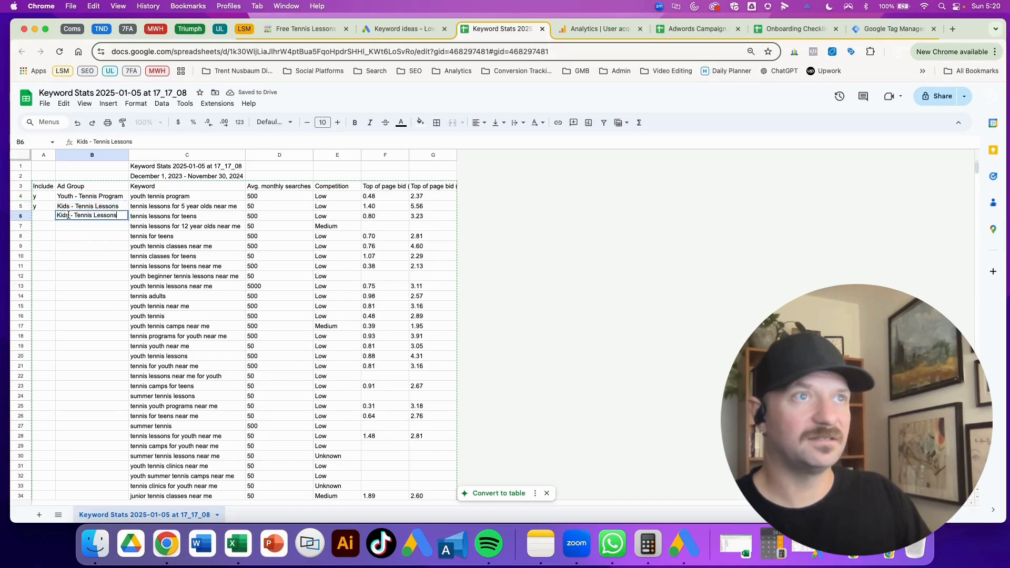
{"action": "double_click", "coordinate": [67, 214]}
{"action": "type", "text": "Te"}
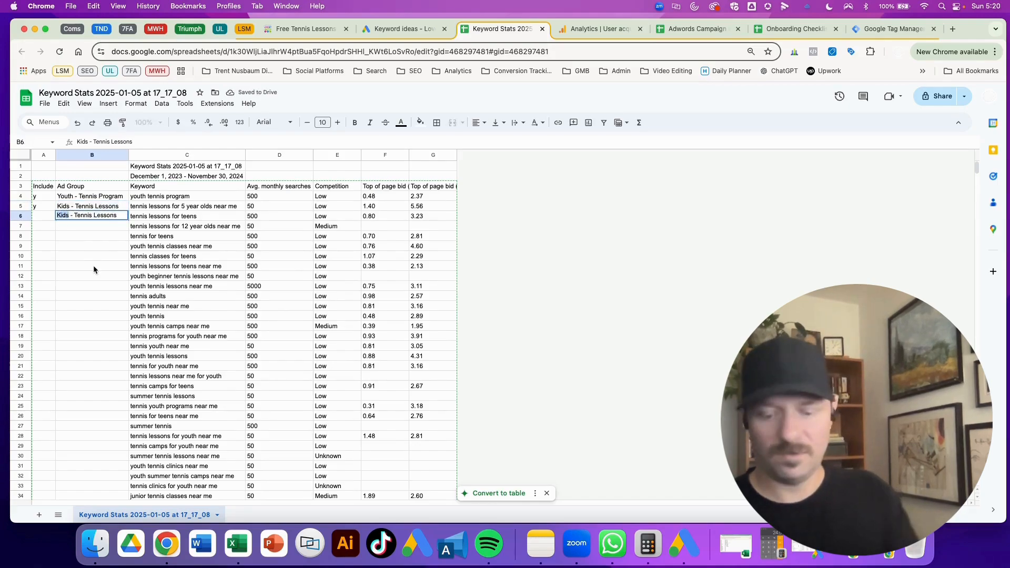
{"action": "type", "text": "ens"}
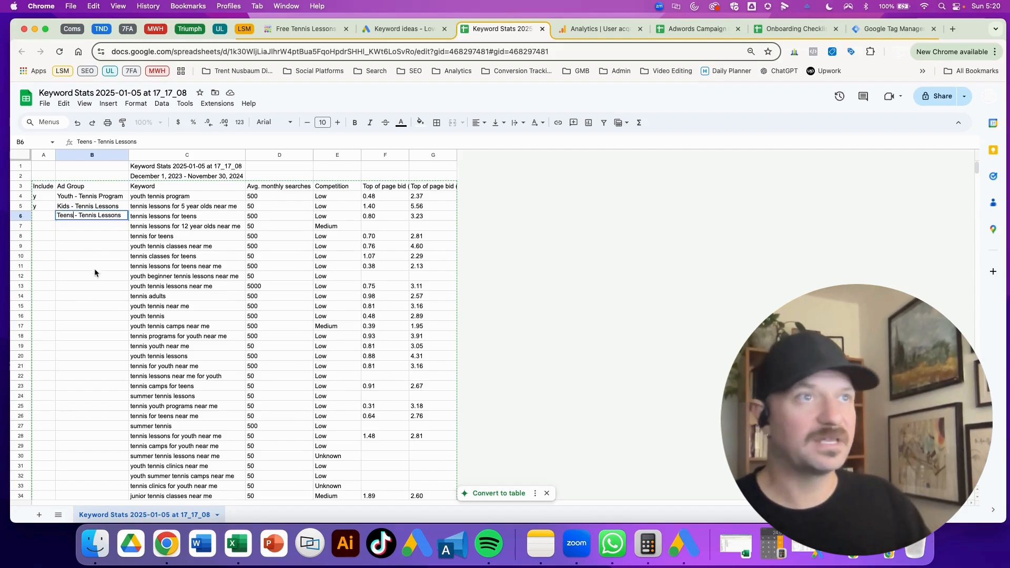
{"action": "left_click", "coordinate": [86, 233]}
{"action": "left_click", "coordinate": [80, 219]}
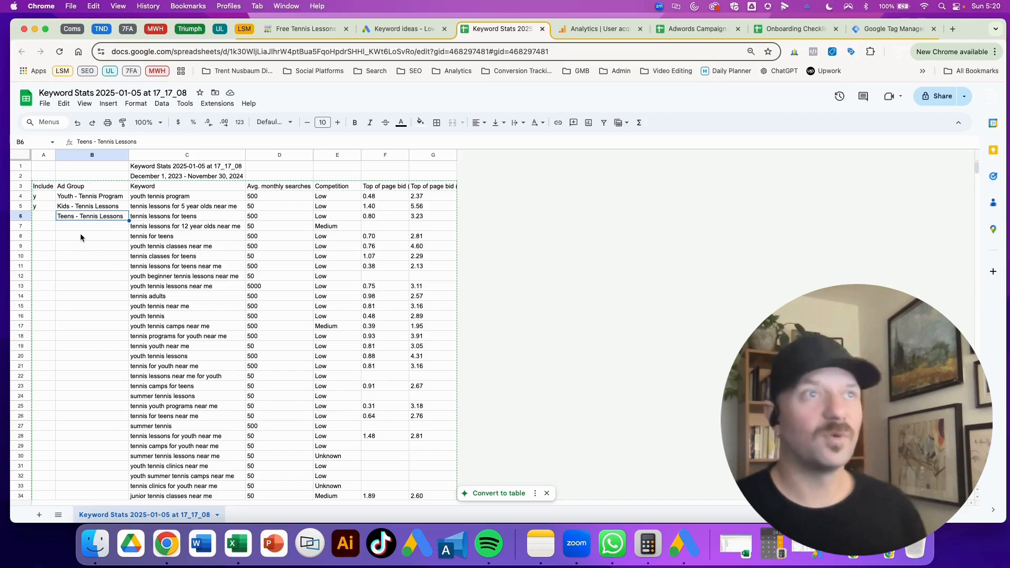
Step: Mark the keyword "tennis lessons for teens" in row 6 with "y" under Include
{"action": "left_click", "coordinate": [41, 216]}
{"action": "type", "text": "y"}
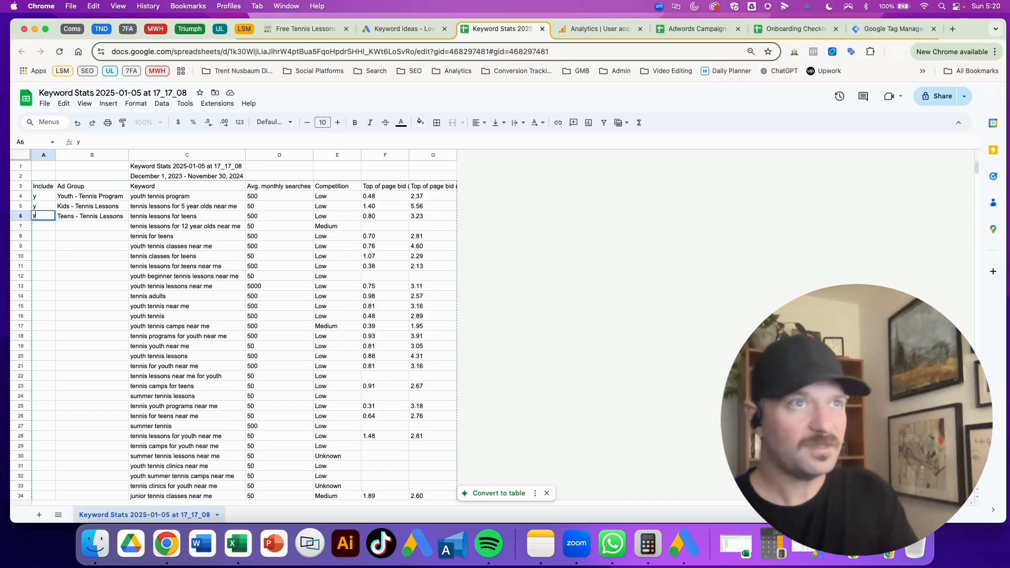
{"action": "key", "text": "Return"}
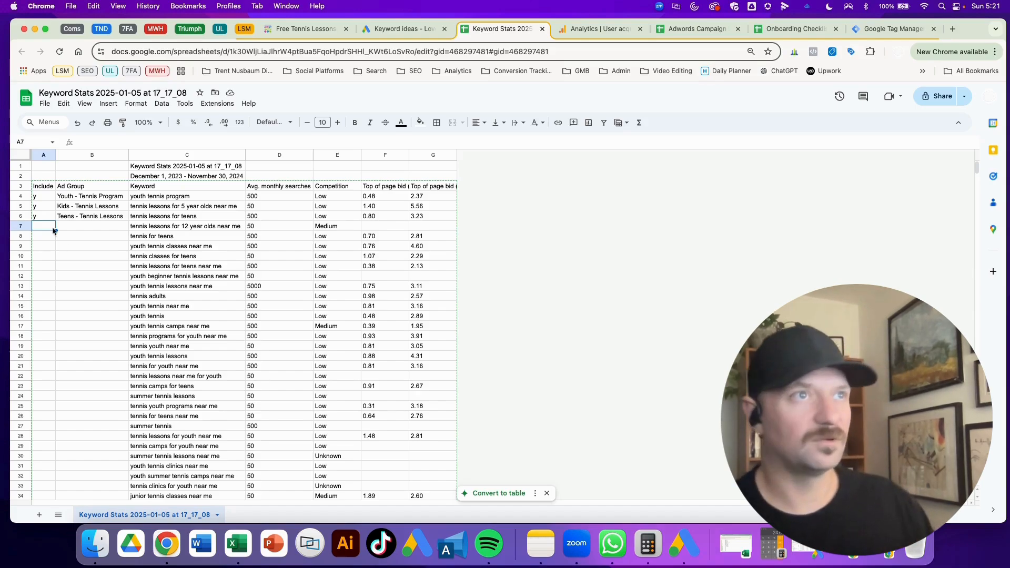
Step: Fill the "Teens - Tennis Lessons" ad group from B6 down to B7 for the keyword "tennis lessons for 12 year olds near me"
{"action": "left_click", "coordinate": [87, 247]}
{"action": "left_click", "coordinate": [173, 229]}
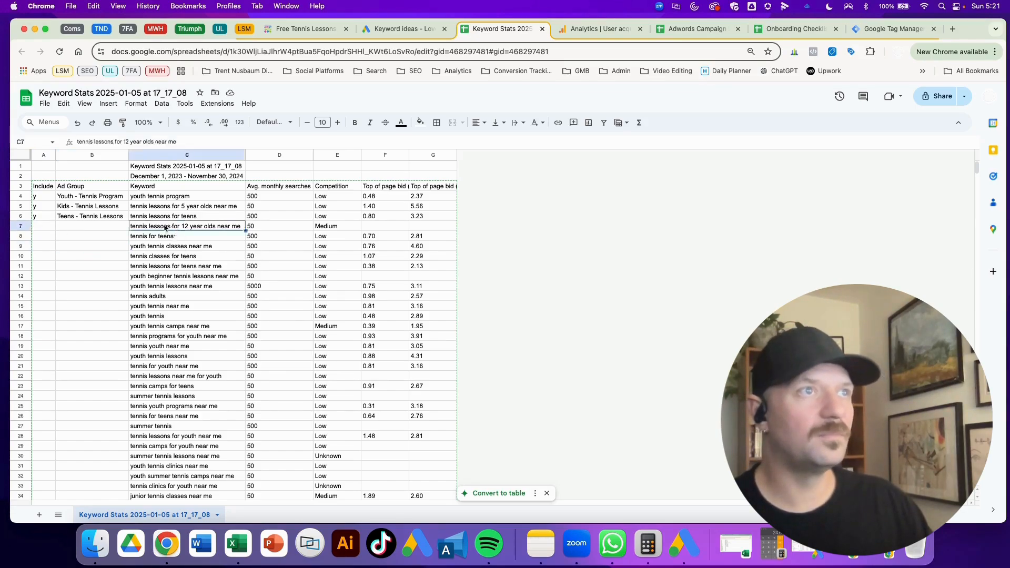
{"action": "left_click", "coordinate": [95, 228]}
{"action": "left_click", "coordinate": [145, 249]}
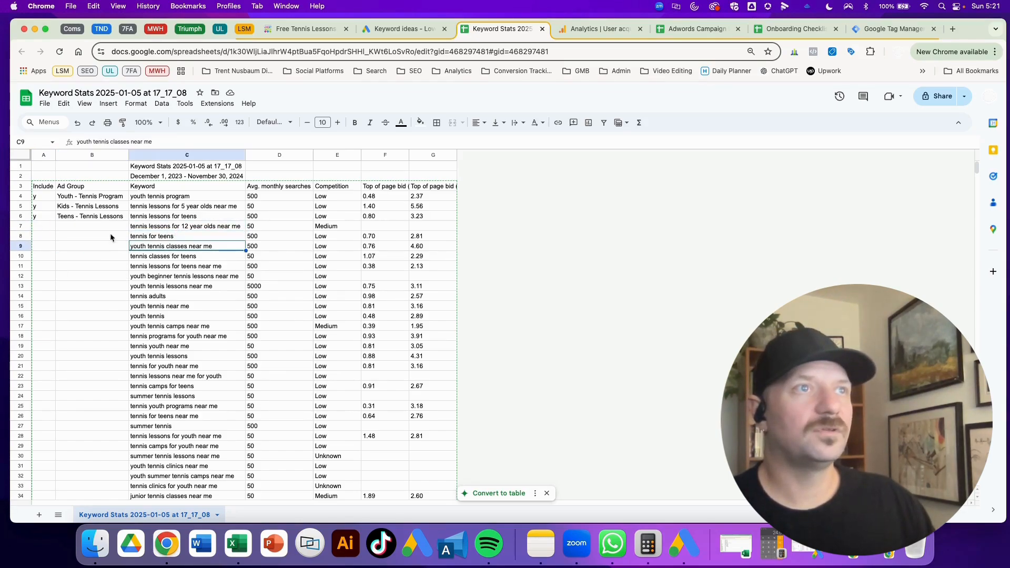
{"action": "left_click", "coordinate": [98, 225]}
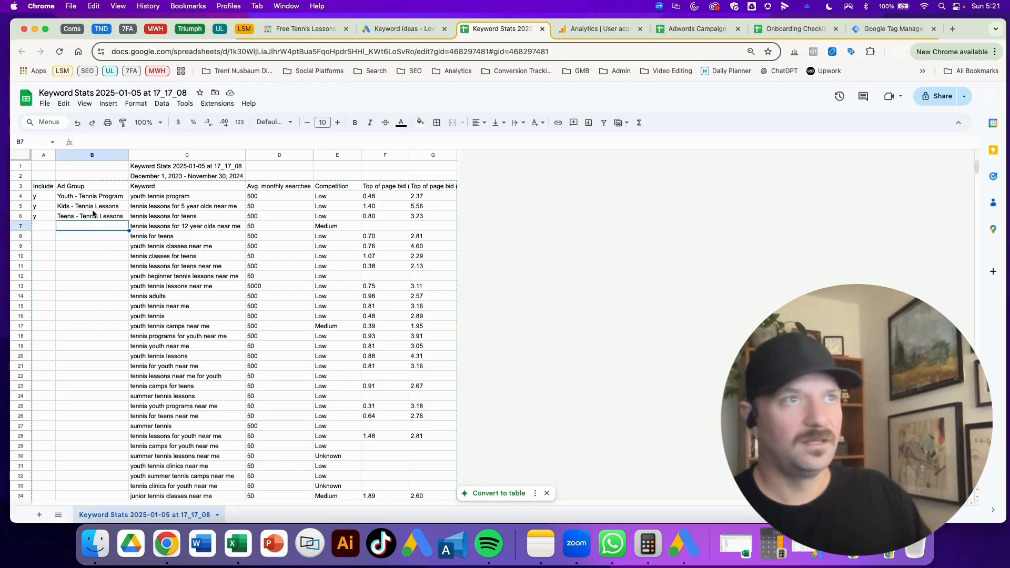
{"action": "left_click", "coordinate": [91, 216]}
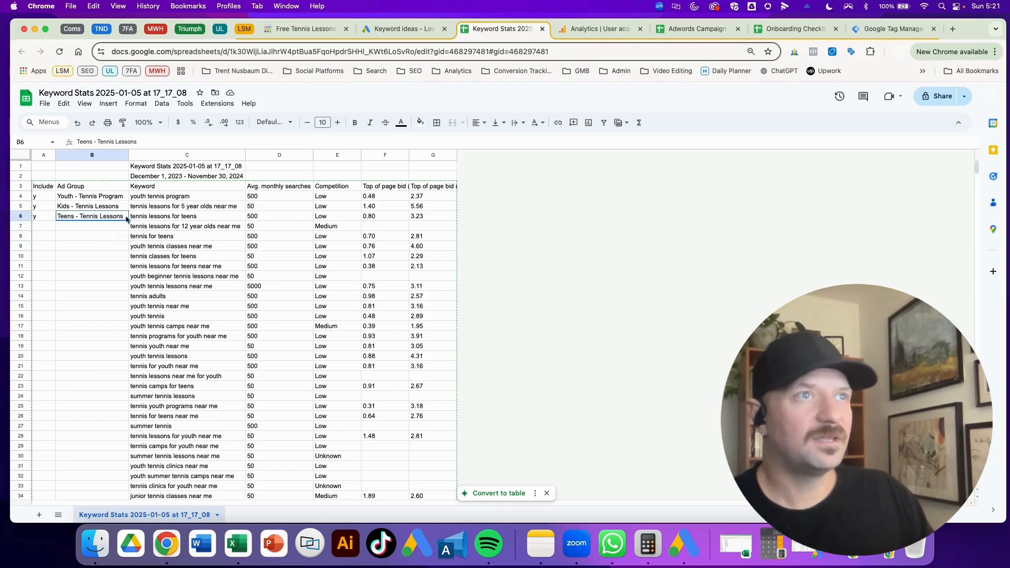
{"action": "left_click", "coordinate": [195, 228]}
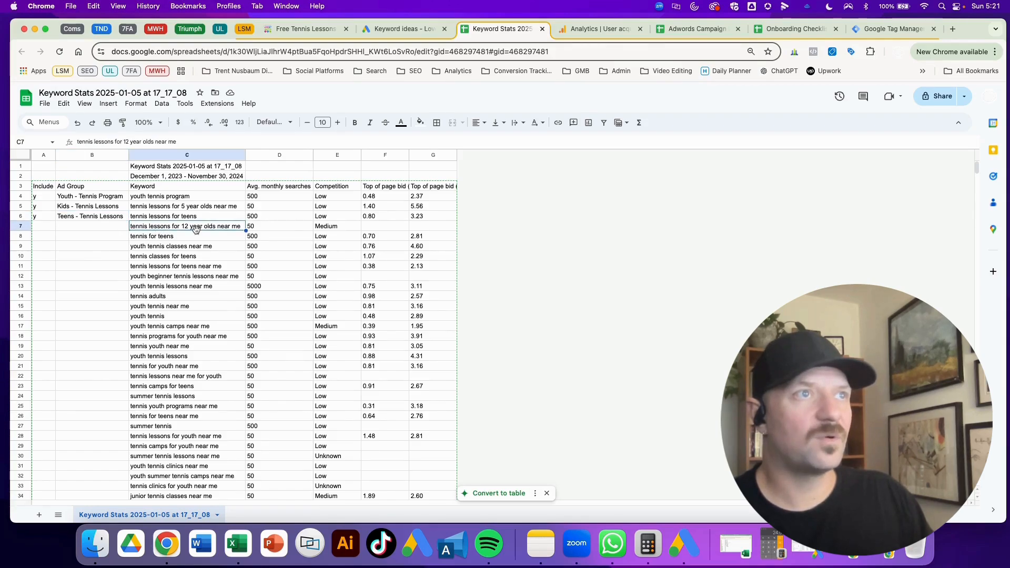
{"action": "left_click", "coordinate": [111, 217]}
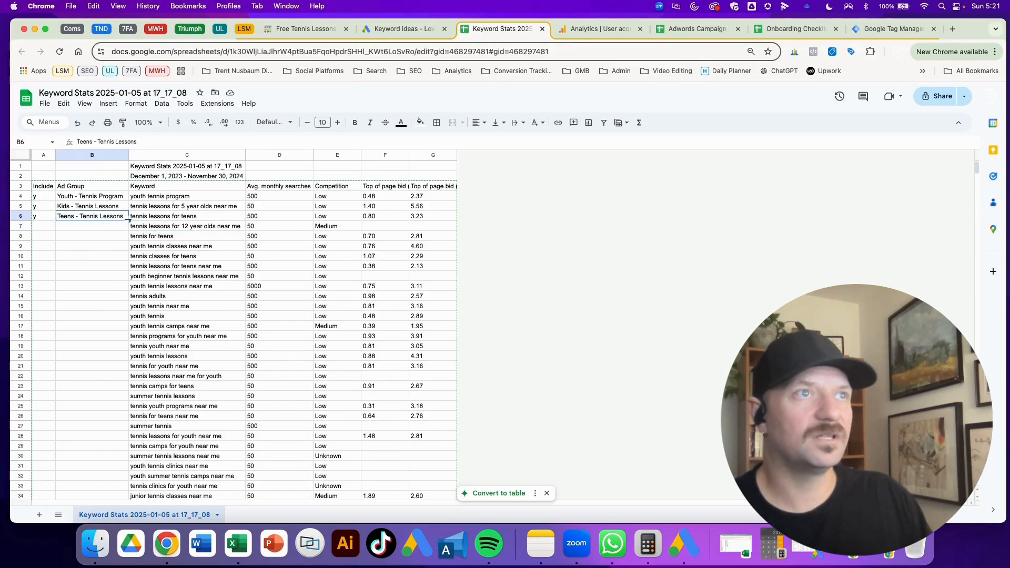
{"action": "left_click_drag", "start_coordinate": [129, 220], "coordinate": [125, 231]}
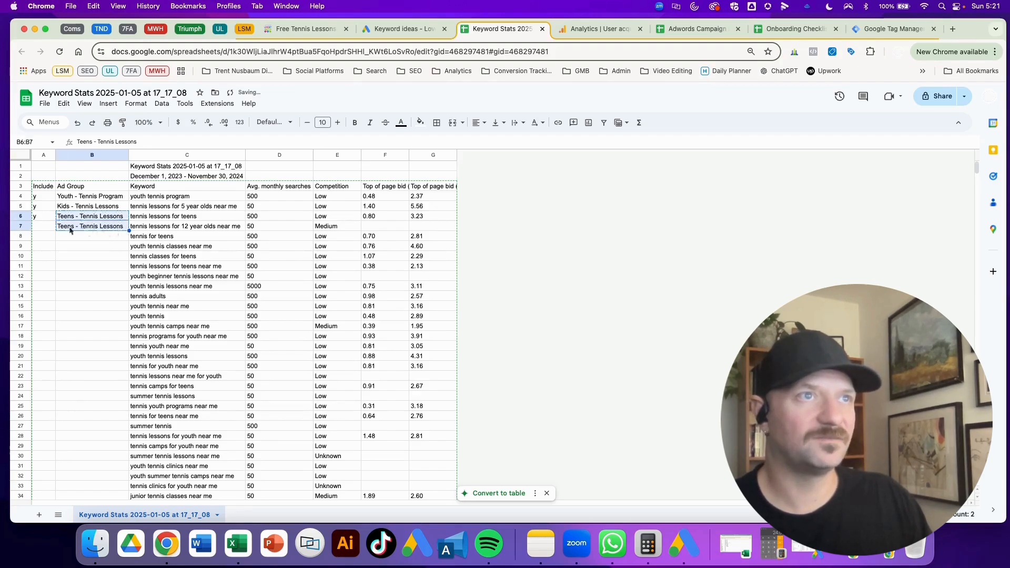
Step: Check how the classes are grouped by age on the Free Tennis Lessons website page, and return to the keyword sheet
{"action": "left_click", "coordinate": [43, 228]}
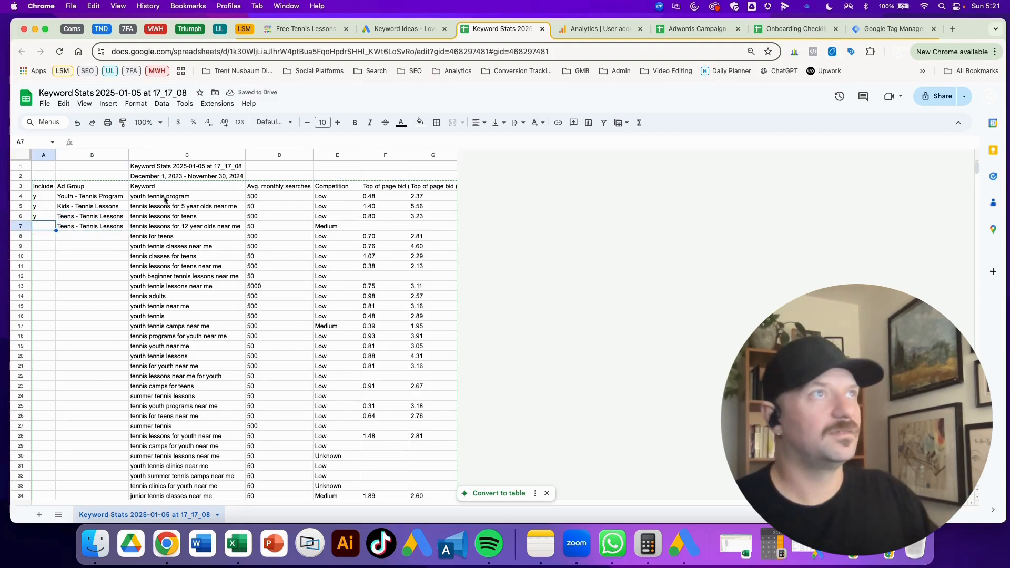
{"action": "left_click", "coordinate": [295, 37]}
{"action": "scroll", "coordinate": [346, 324], "scroll_direction": "down", "scroll_amount": 10}
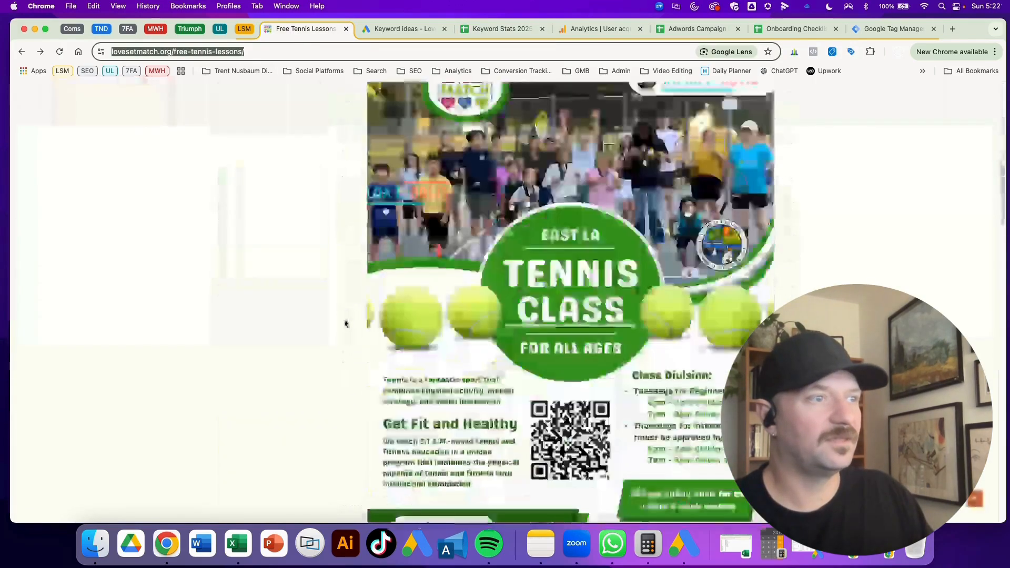
{"action": "scroll", "coordinate": [346, 324], "scroll_direction": "down", "scroll_amount": 10}
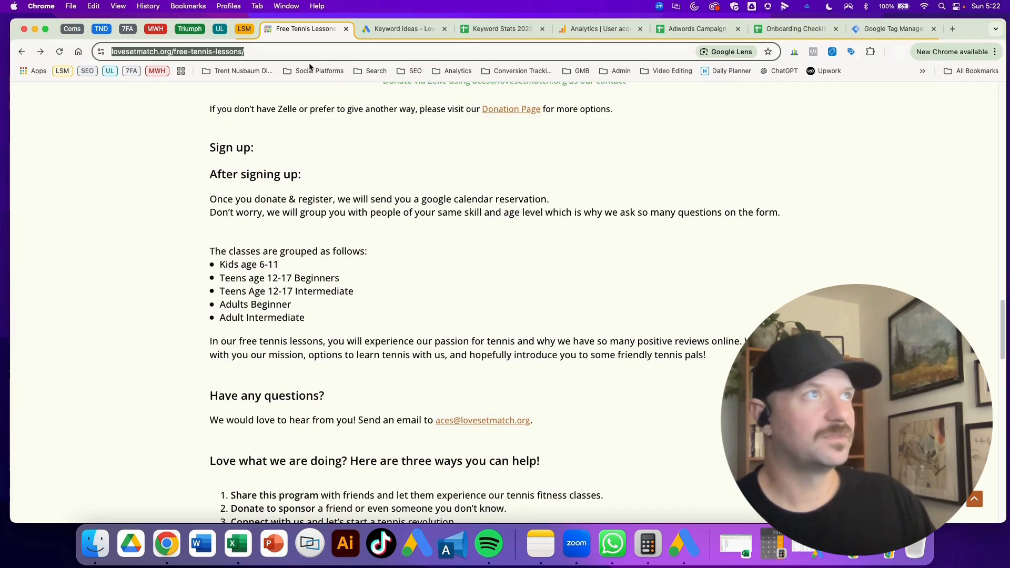
{"action": "left_click", "coordinate": [400, 29]}
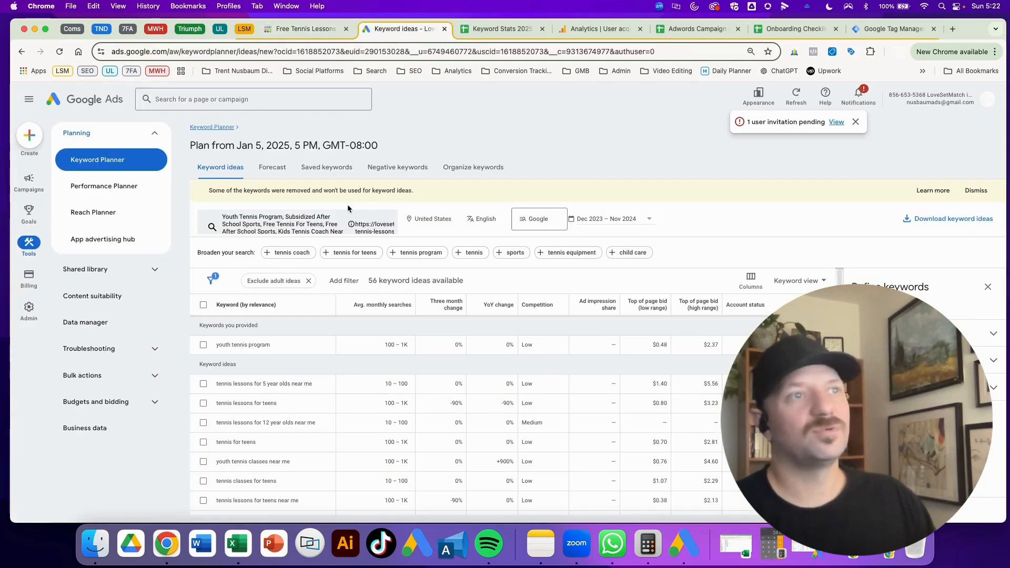
{"action": "left_click", "coordinate": [502, 29]}
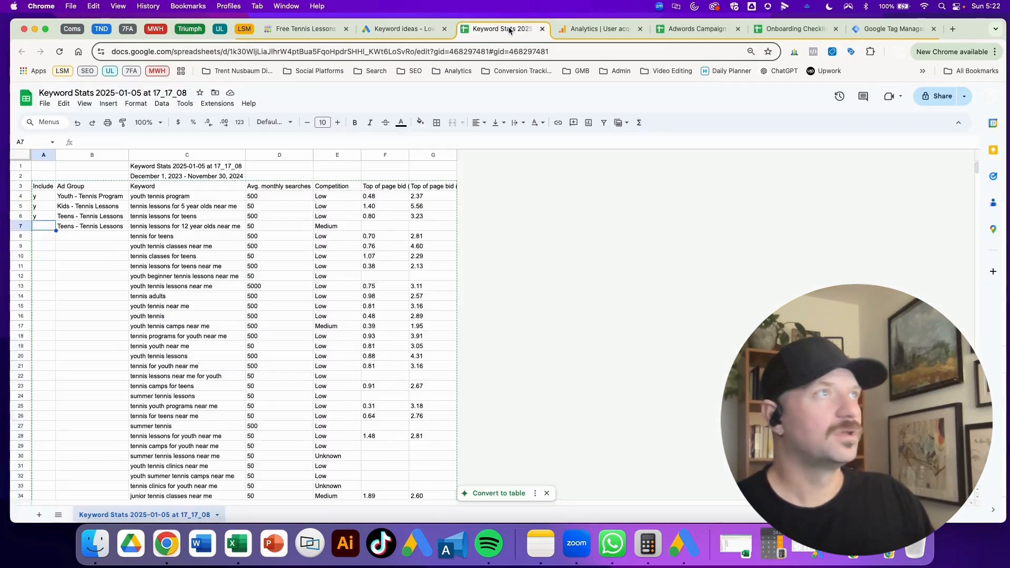
Step: Mark the keyword "tennis lessons for 12 year olds near me" in row 7 with "y" under Include
{"action": "left_click", "coordinate": [90, 243]}
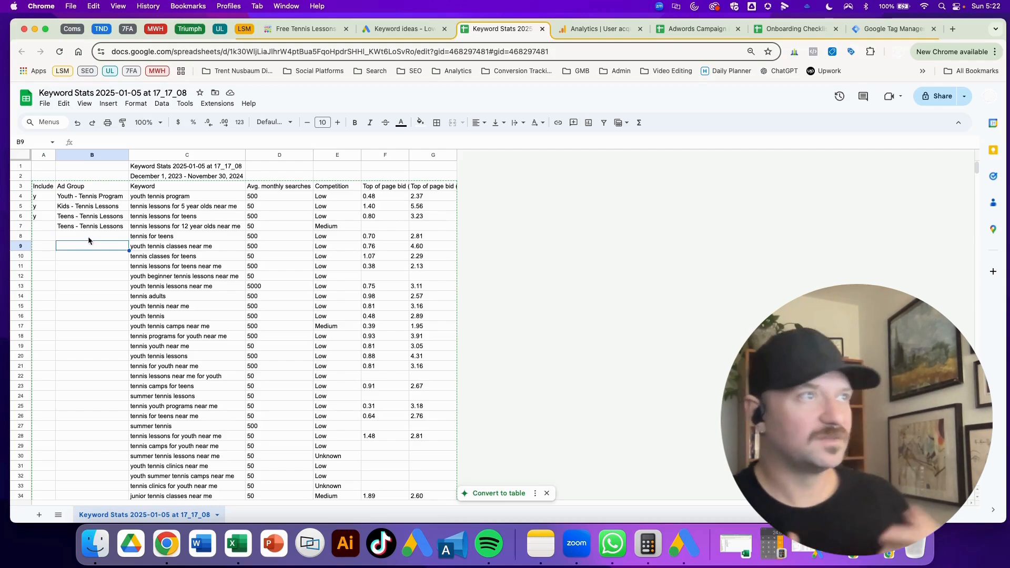
{"action": "left_click", "coordinate": [46, 223]}
{"action": "type", "text": "y"}
{"action": "key", "text": "Return"}
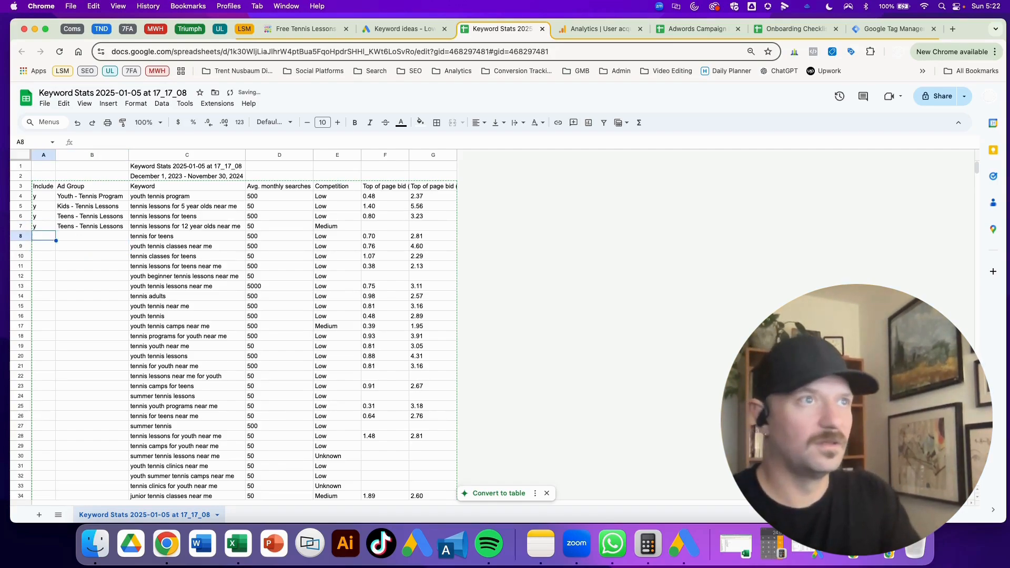
Step: Copy the "Teens - Tennis Lessons" ad group from B6 to B8 and mark "tennis for teens" with "y" under Include
{"action": "left_click", "coordinate": [109, 235]}
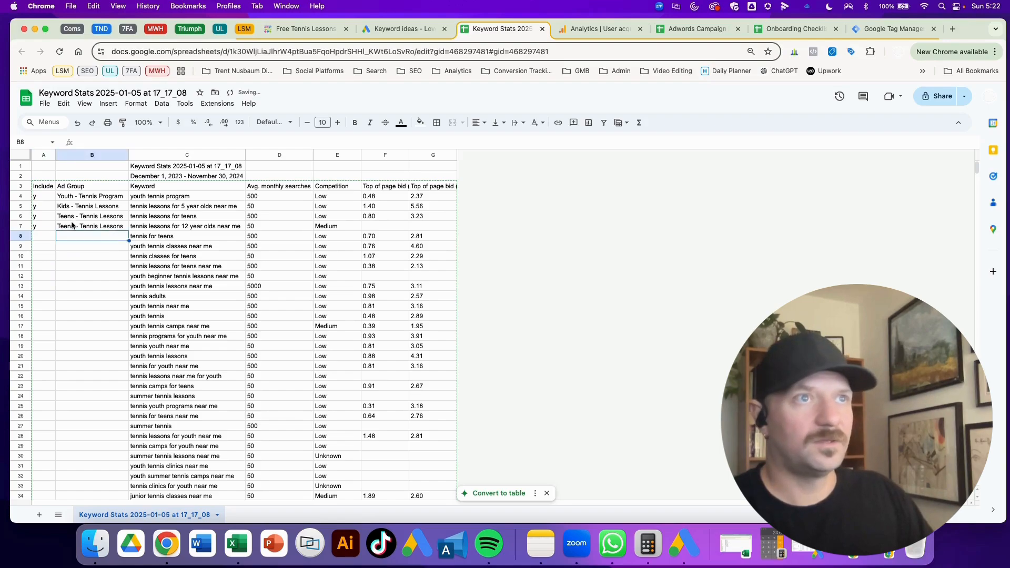
{"action": "left_click", "coordinate": [87, 219]}
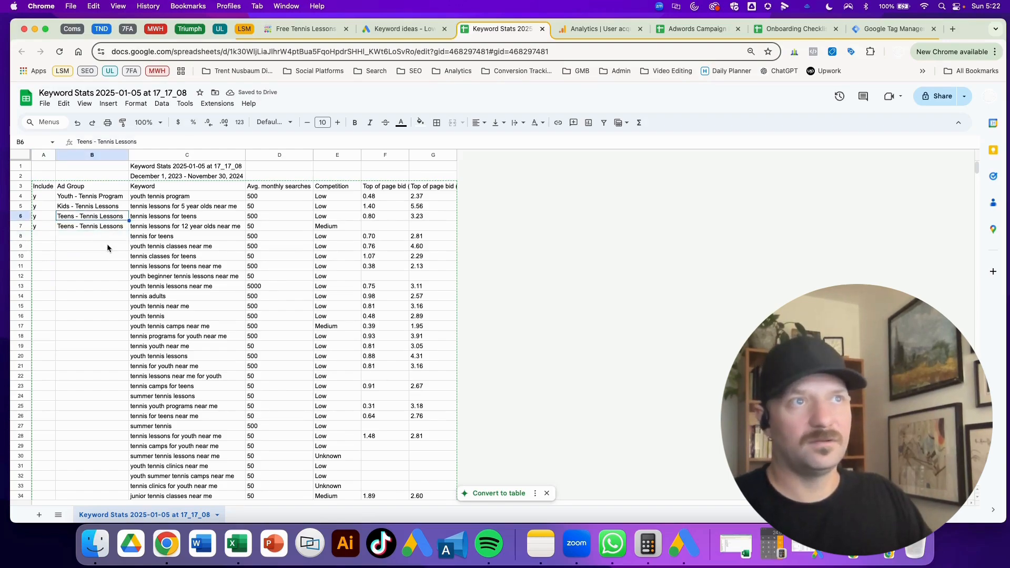
{"action": "key", "text": "cmd+c"}
{"action": "left_click", "coordinate": [99, 235]}
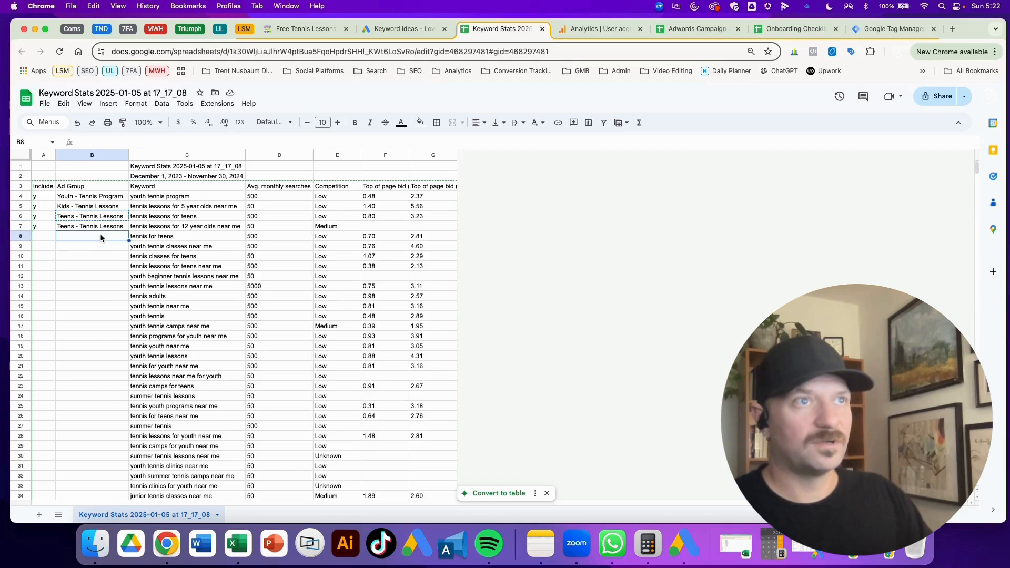
{"action": "key", "text": "cmd+v"}
{"action": "left_click", "coordinate": [42, 235]}
{"action": "type", "text": "y"}
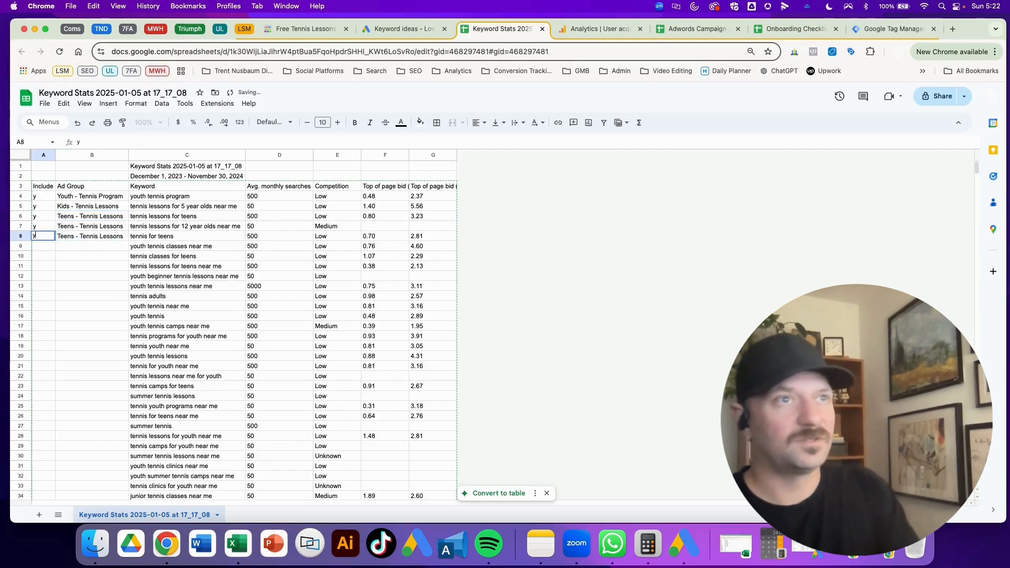
{"action": "key", "text": "Return"}
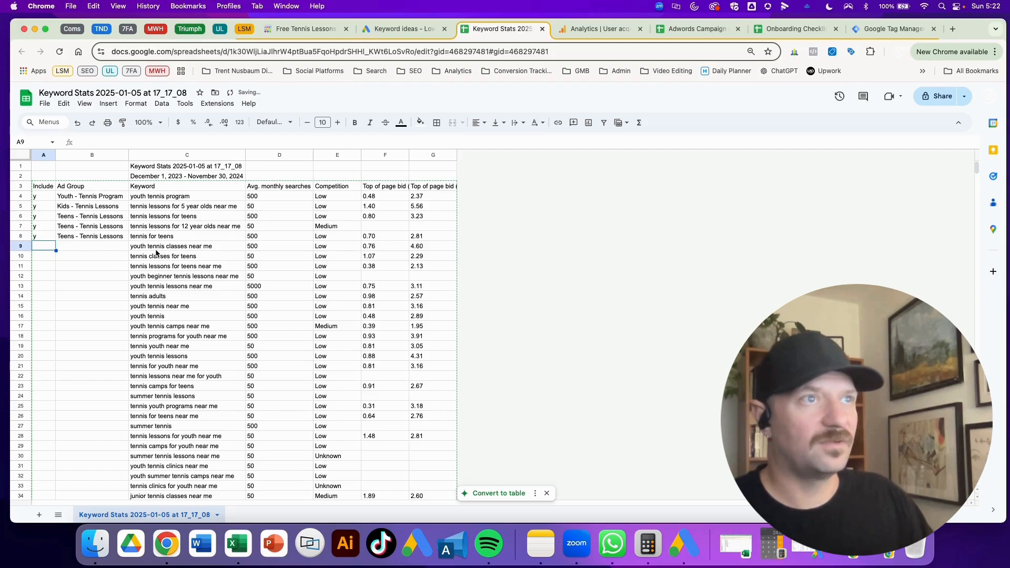
Step: Copy the B4 ad group into B9 for "youth tennis classes near me" and change the copy to "Youth - Tennis Lessons"
{"action": "left_click", "coordinate": [84, 198]}
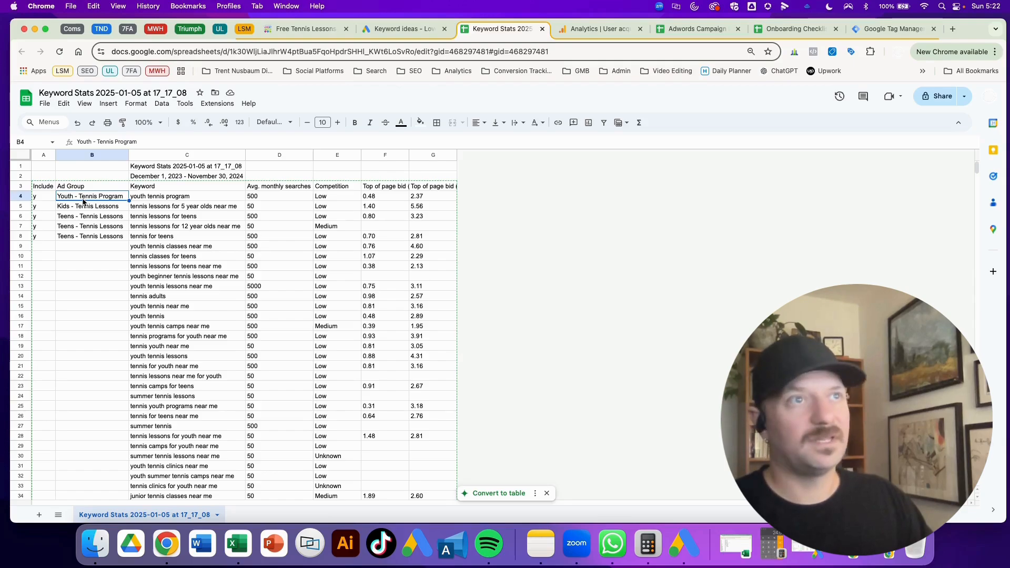
{"action": "left_click", "coordinate": [76, 248]}
{"action": "key", "text": "super+v"}
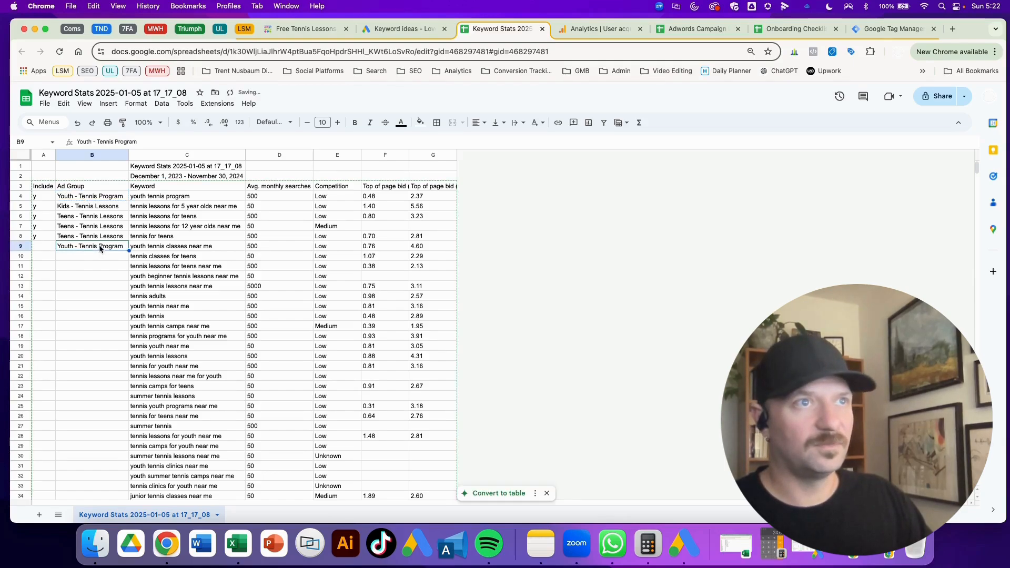
{"action": "double_click", "coordinate": [100, 247]}
{"action": "left_click", "coordinate": [94, 257]}
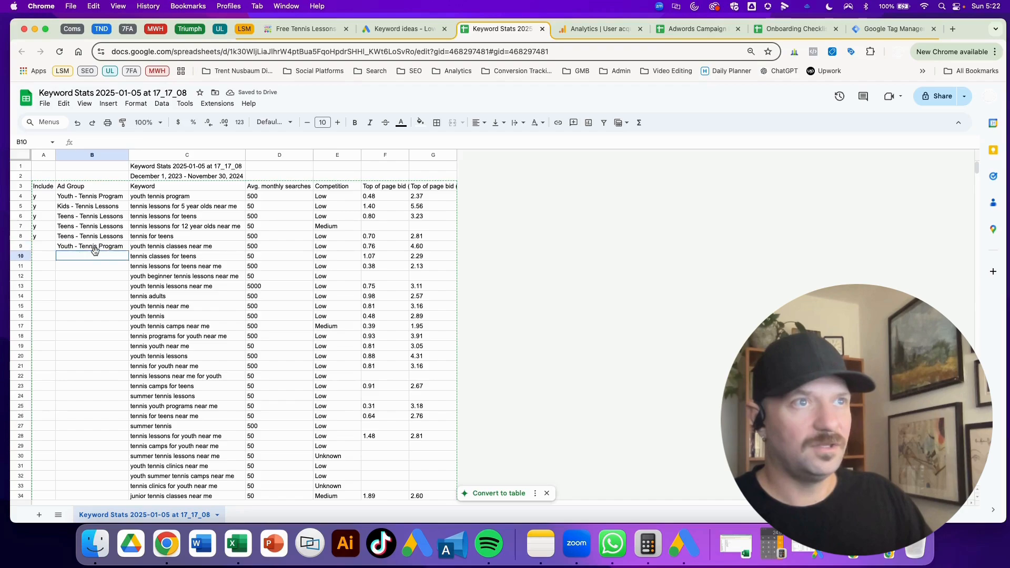
{"action": "double_click", "coordinate": [94, 245]}
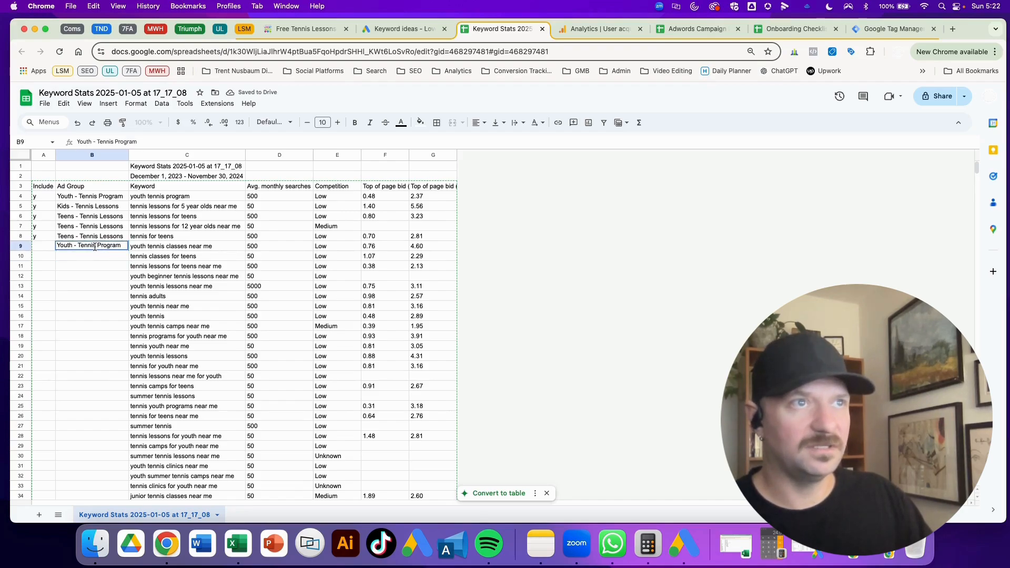
{"action": "left_click_drag", "start_coordinate": [97, 246], "coordinate": [121, 246]}
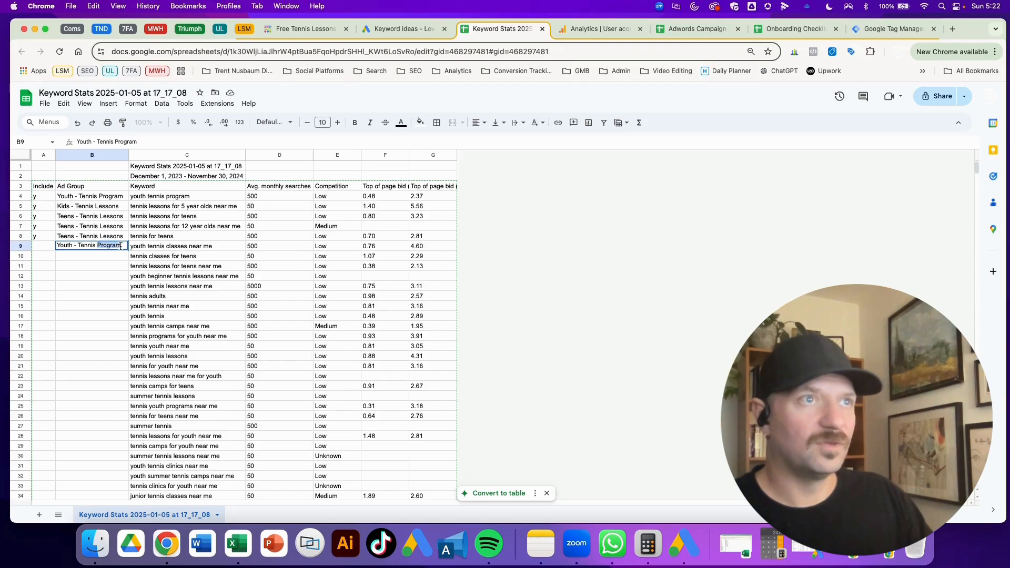
{"action": "type", "text": "Less"}
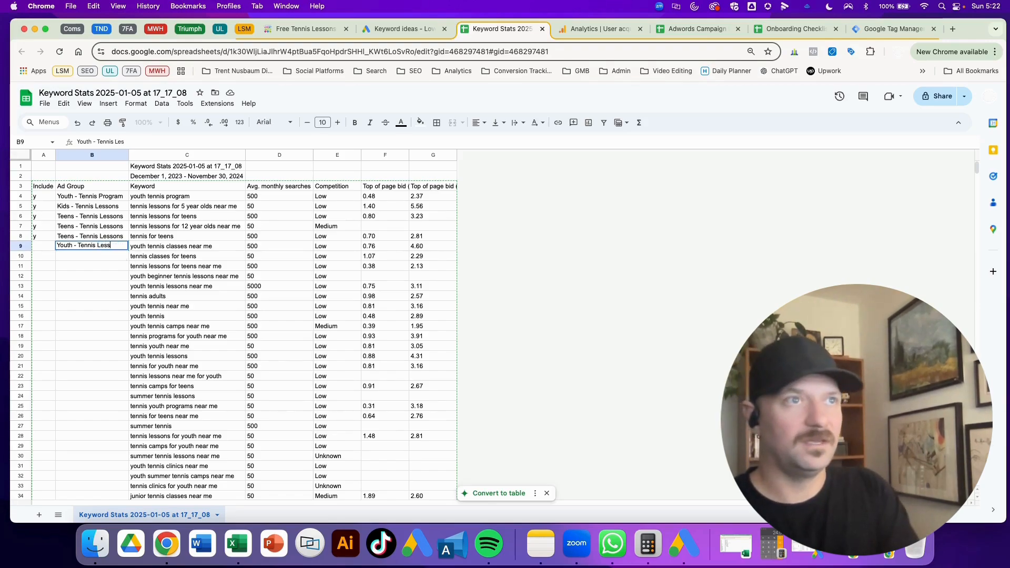
{"action": "type", "text": "ons"}
{"action": "key", "text": "Return"}
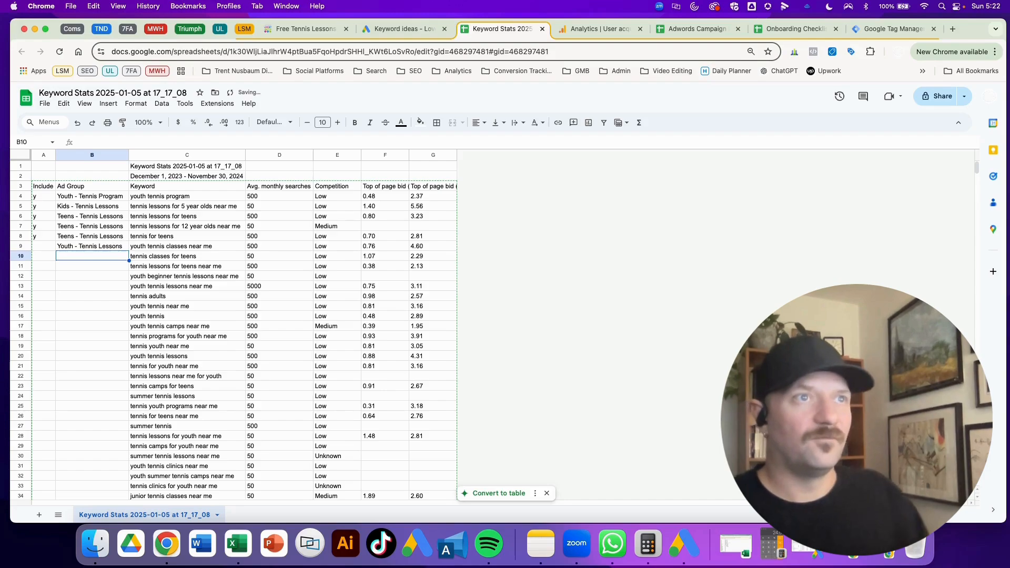
Step: Mark the keyword "youth tennis classes near me" in row 9 with "y" under Include
{"action": "left_click", "coordinate": [43, 246]}
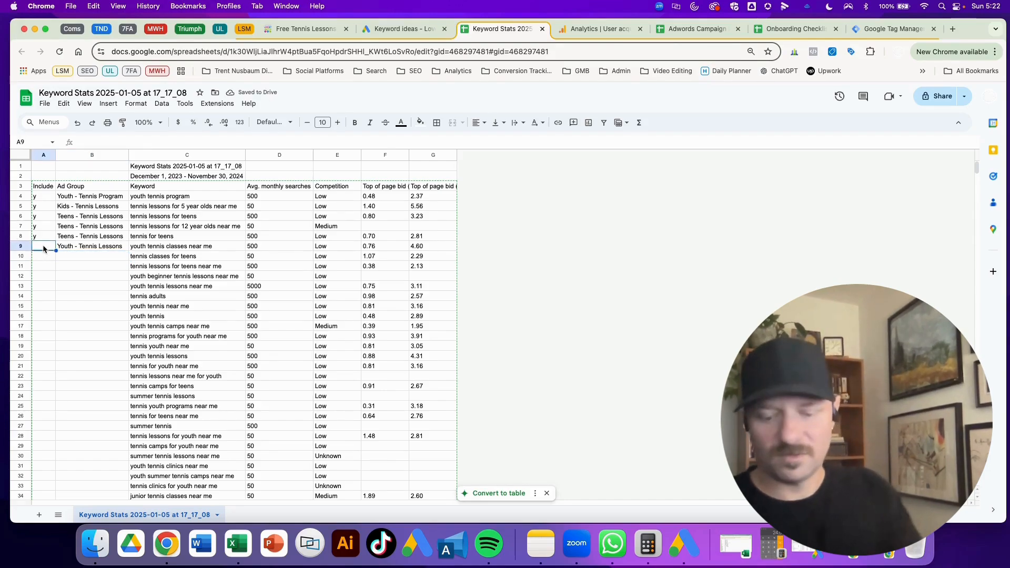
{"action": "type", "text": "y"}
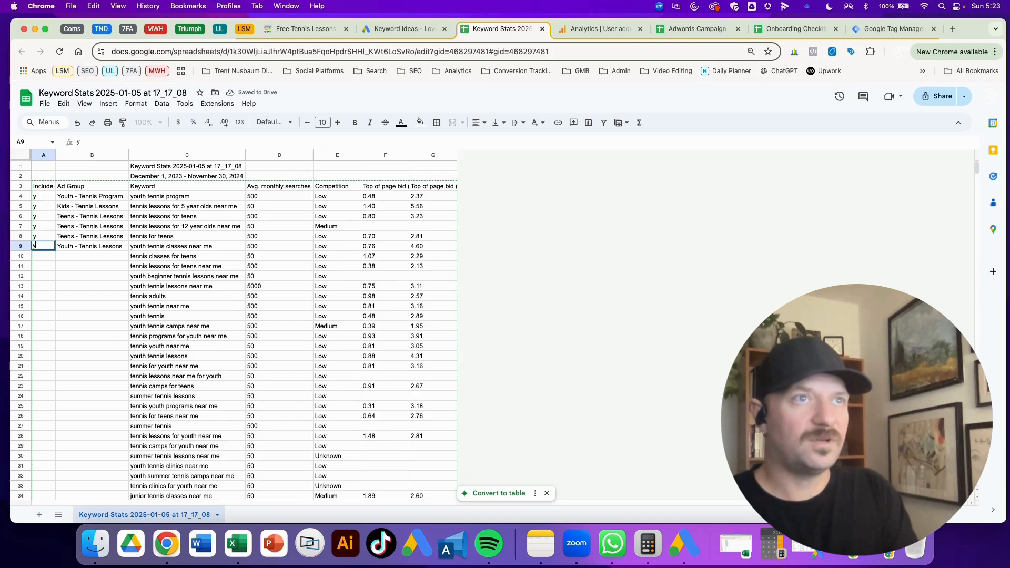
{"action": "key", "text": "Return"}
Step: Copy the "Teens - Tennis Lessons" ad group from B8 to B10 for the keyword "tennis classes for teens"
{"action": "left_click", "coordinate": [76, 267]}
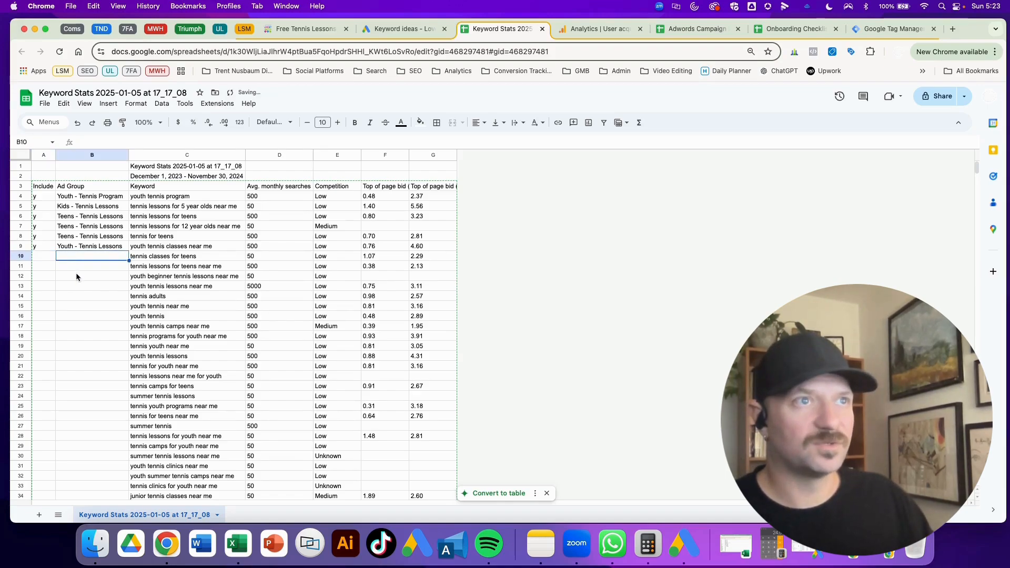
{"action": "left_click", "coordinate": [80, 259]}
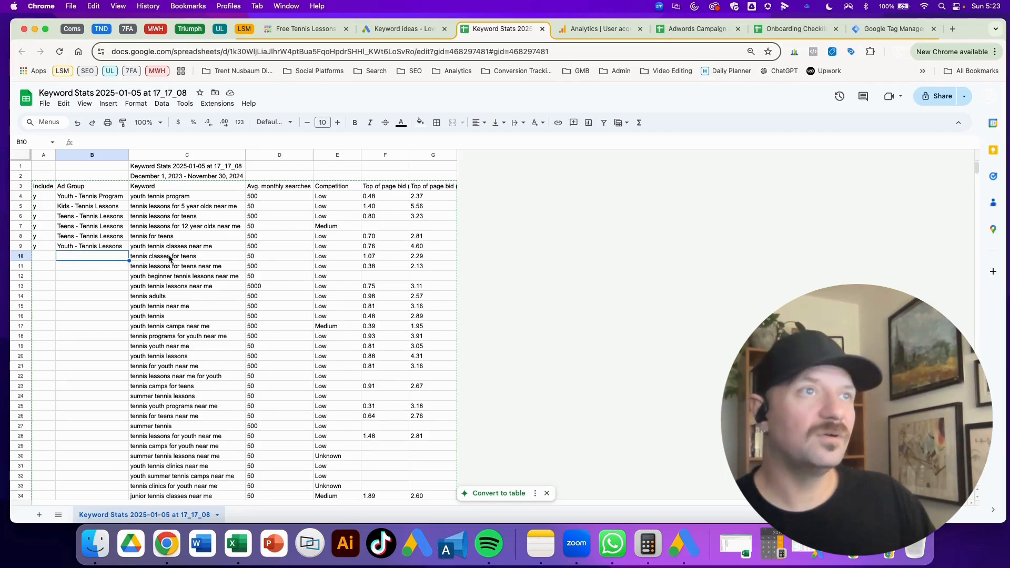
{"action": "left_click", "coordinate": [168, 258]}
{"action": "left_click", "coordinate": [165, 267]}
{"action": "left_click", "coordinate": [105, 262]}
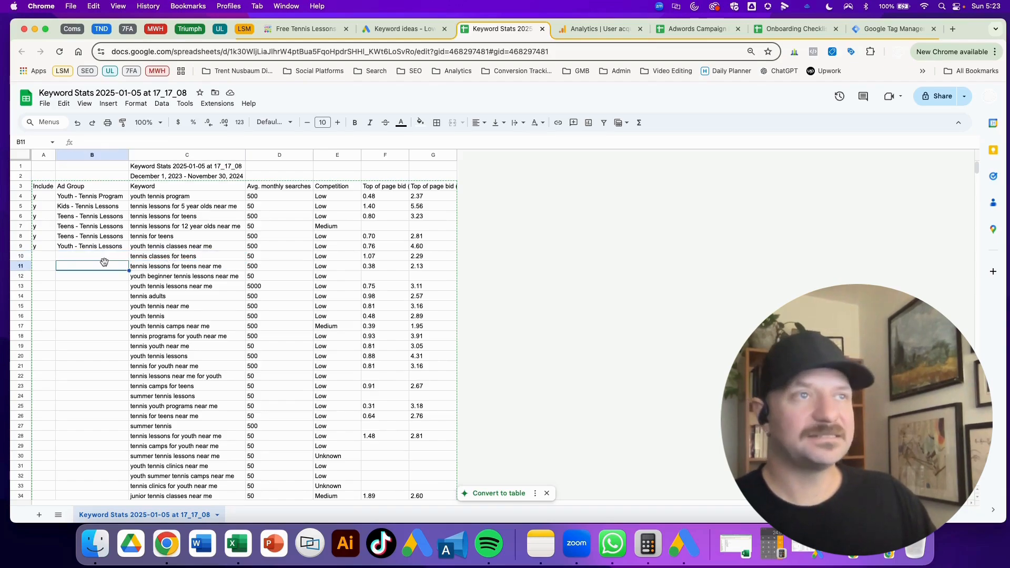
{"action": "left_click", "coordinate": [88, 239]}
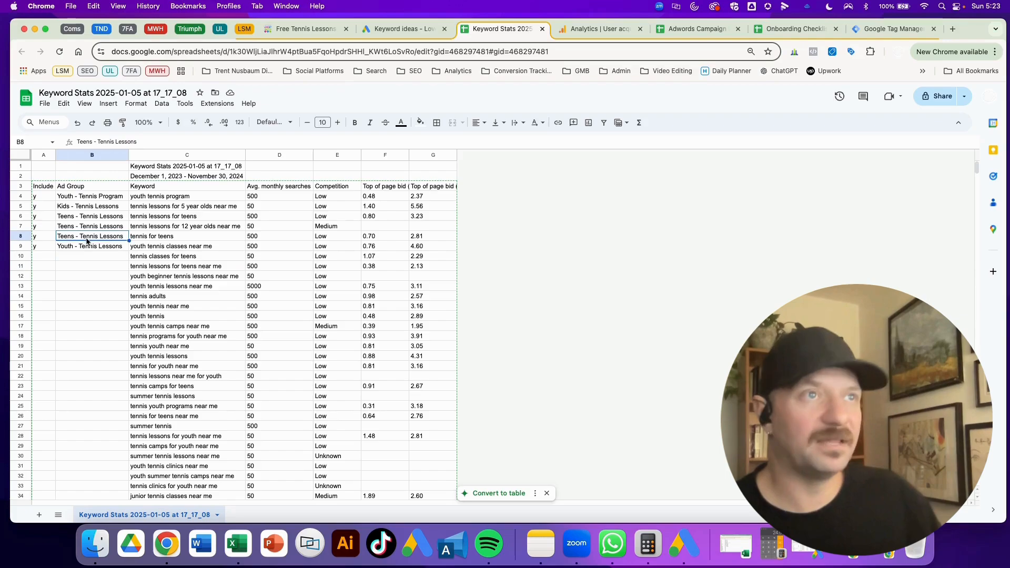
{"action": "left_click", "coordinate": [79, 256]}
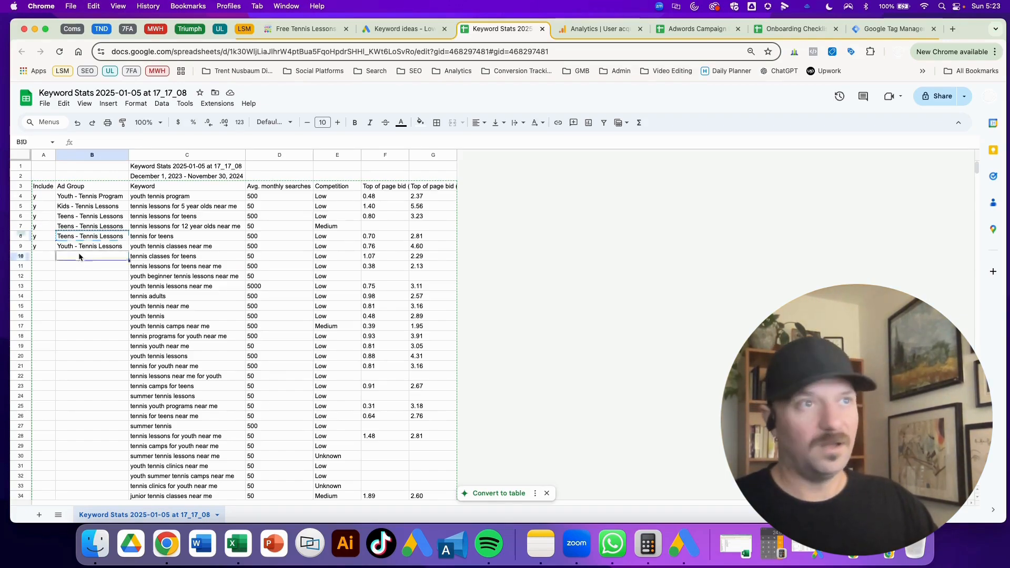
{"action": "key", "text": "cmd+v"}
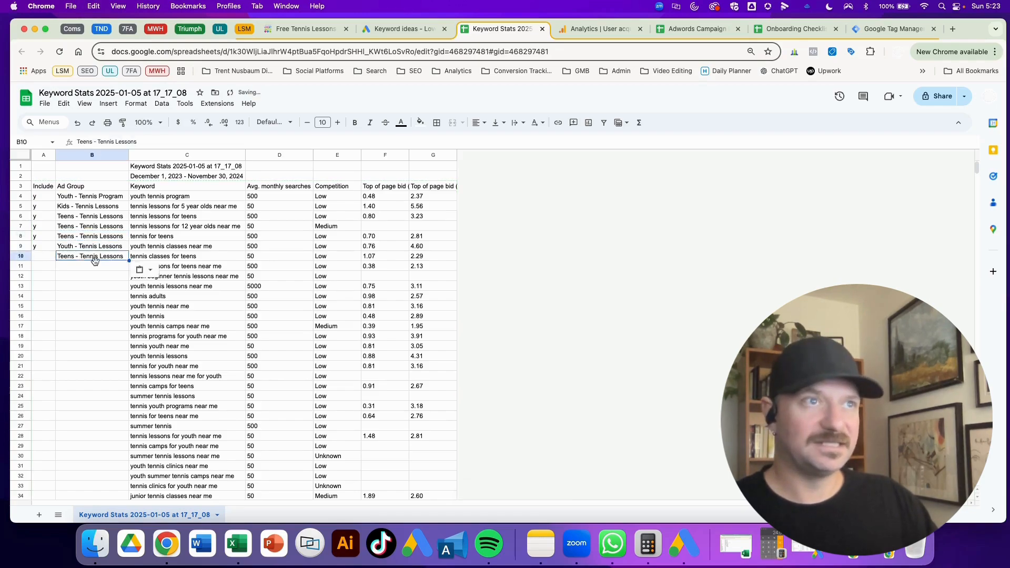
Step: Change the ad group in B10 to "Teens - Tennis Class" and fill the "y" under Include down from A9 to A10
{"action": "double_click", "coordinate": [101, 256]}
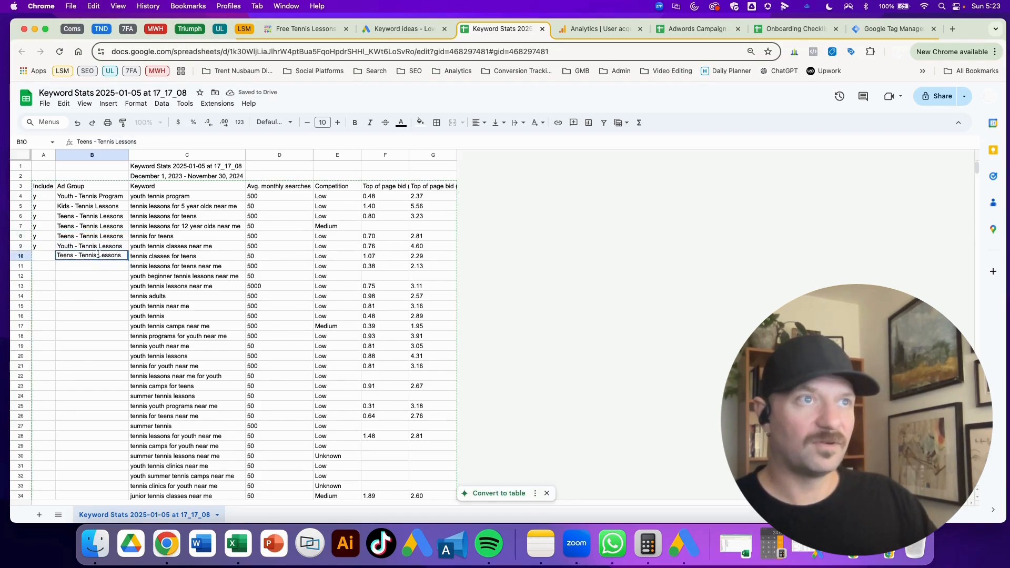
{"action": "left_click_drag", "start_coordinate": [98, 256], "coordinate": [119, 254]}
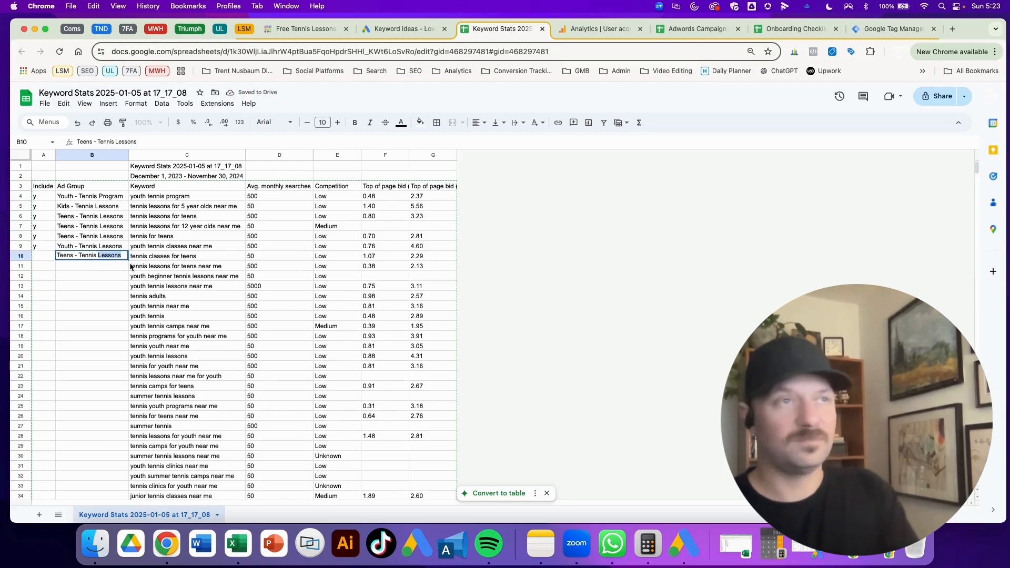
{"action": "type", "text": "Cla"}
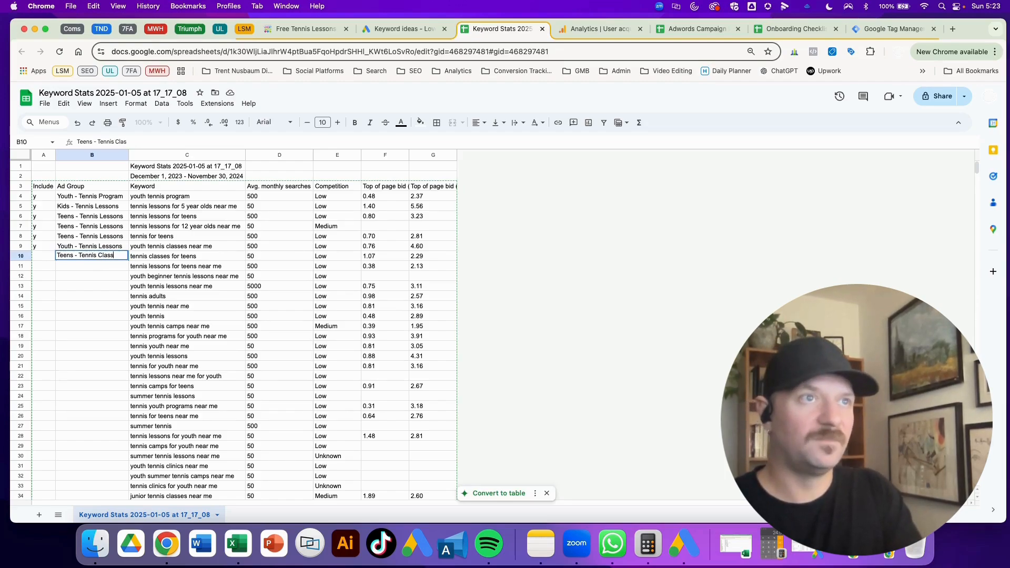
{"action": "type", "text": "ss"}
{"action": "key", "text": "Return"}
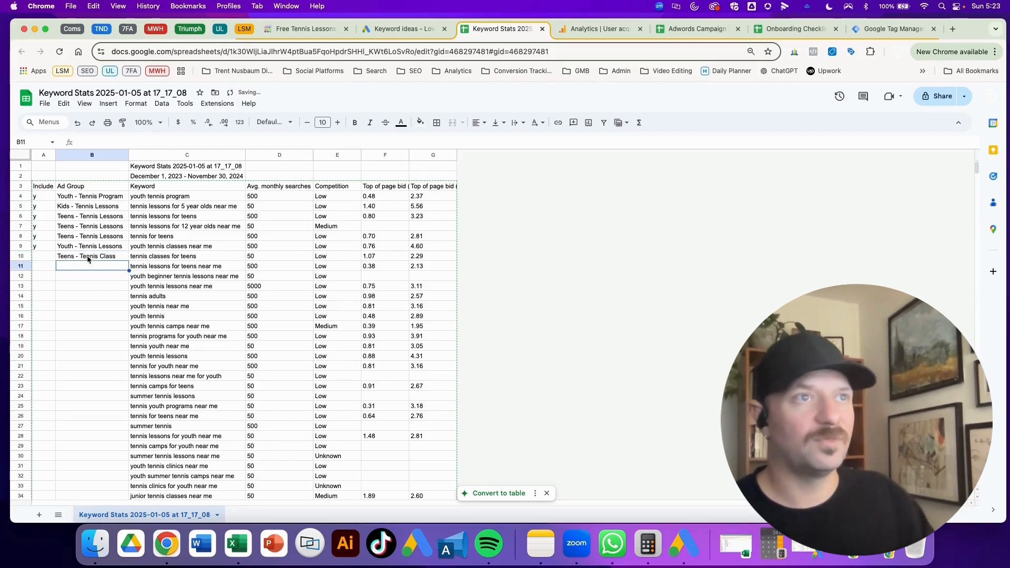
{"action": "left_click", "coordinate": [46, 246]}
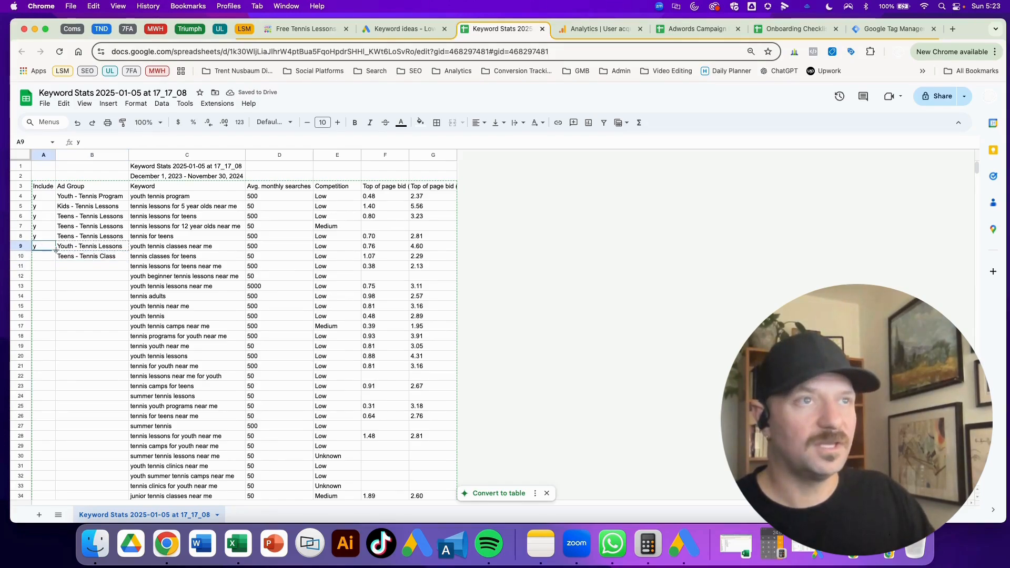
{"action": "left_click_drag", "start_coordinate": [56, 251], "coordinate": [54, 259]}
{"action": "left_click", "coordinate": [44, 200]}
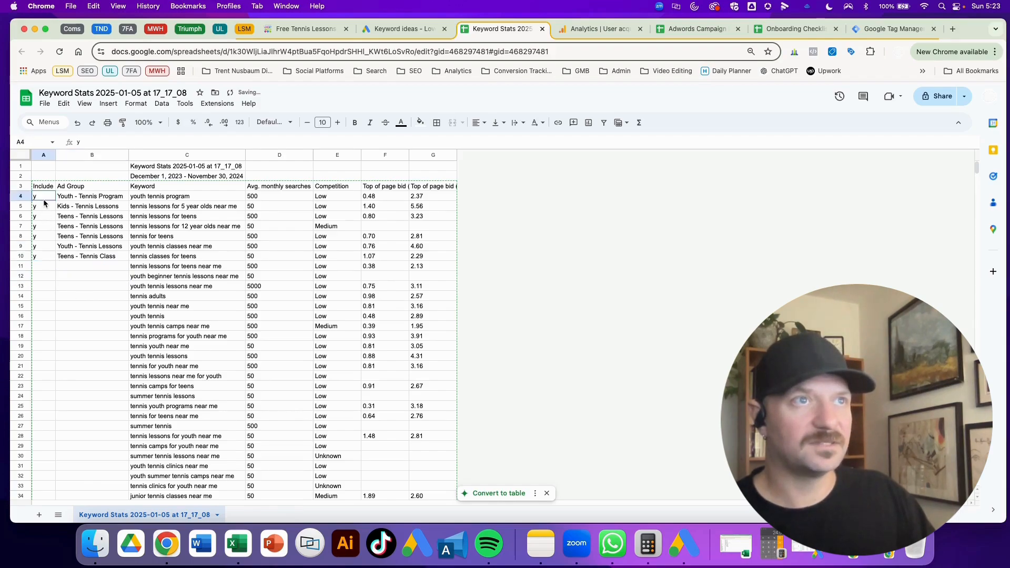
{"action": "left_click_drag", "start_coordinate": [44, 203], "coordinate": [89, 259]}
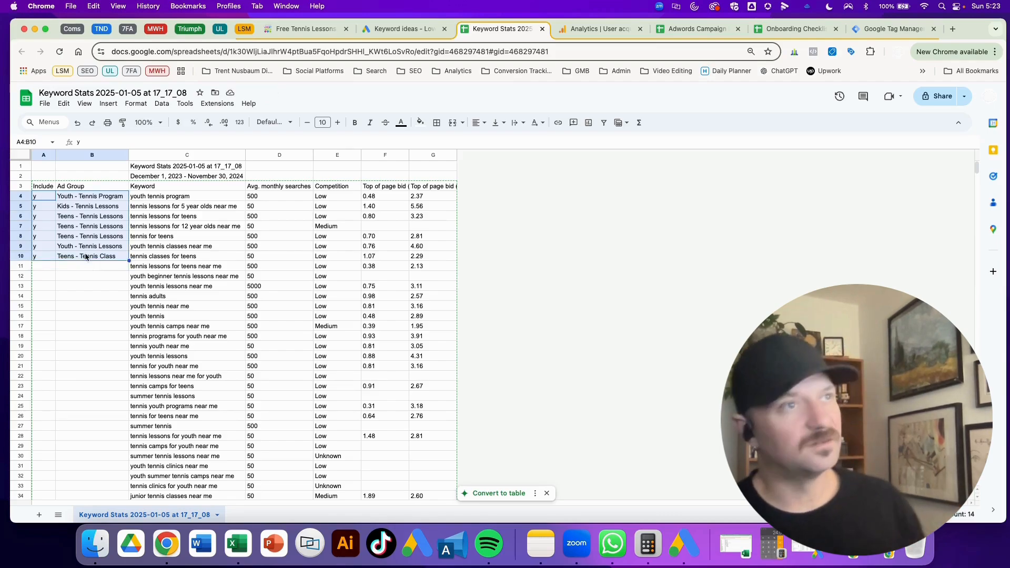
{"action": "left_click", "coordinate": [93, 266]}
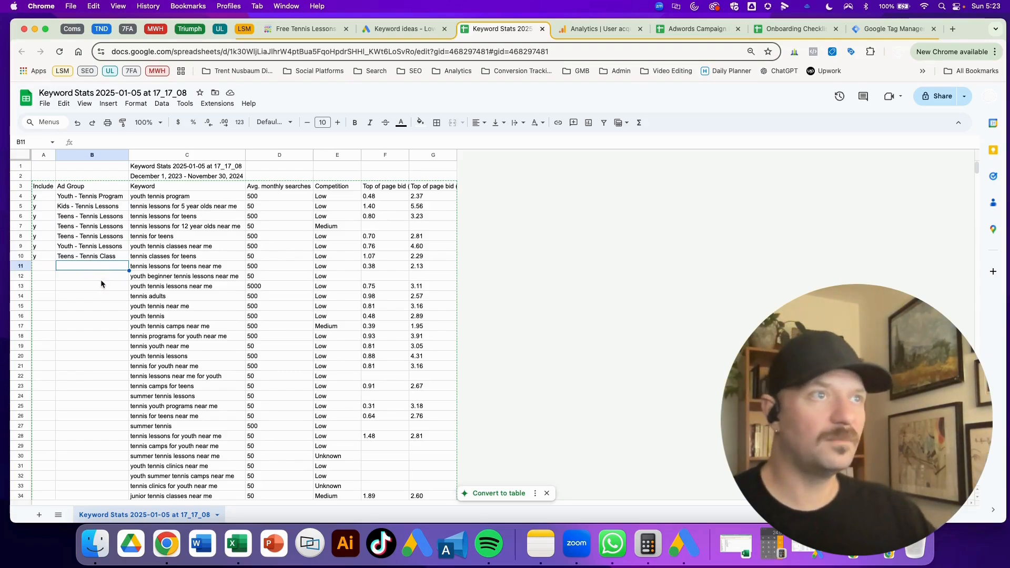
{"action": "left_click", "coordinate": [100, 279]}
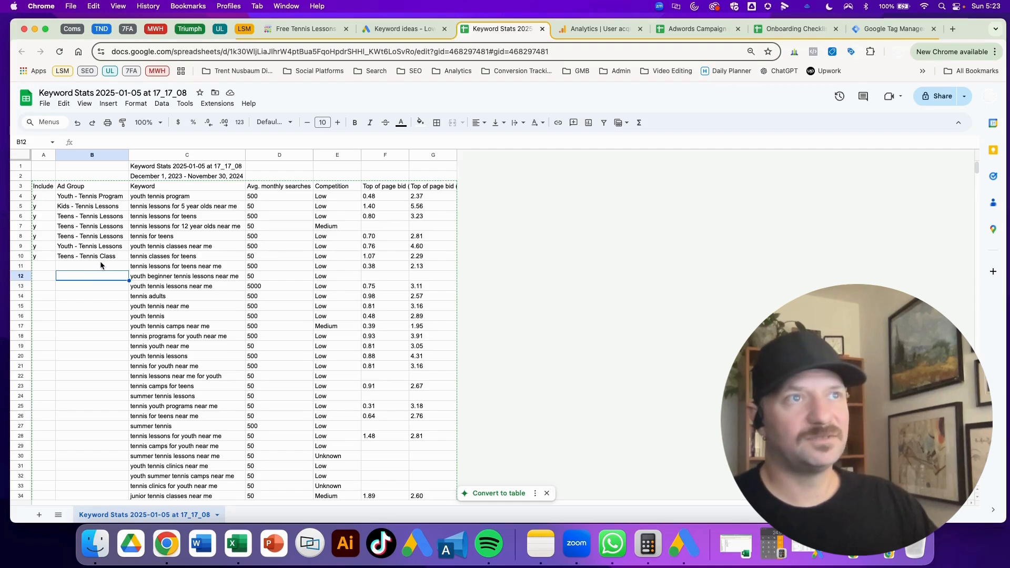
Step: Copy the "Teens - Tennis Lessons" ad group from B7 to B11 and mark "tennis lessons for teens near me" with "y" under Include
{"action": "left_click", "coordinate": [76, 229]}
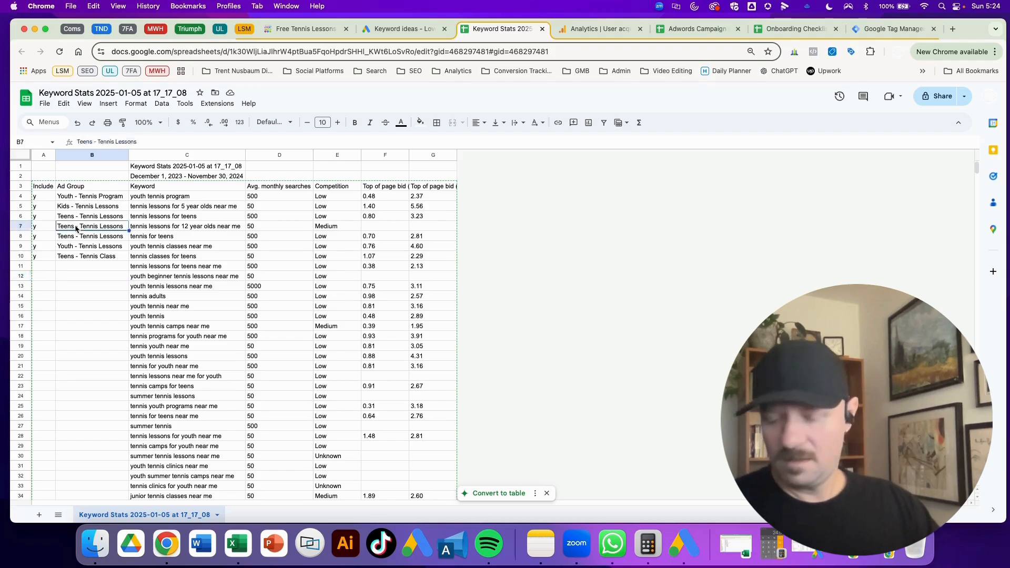
{"action": "key", "text": "super+c"}
{"action": "left_click", "coordinate": [77, 266]}
{"action": "key", "text": "super+v"}
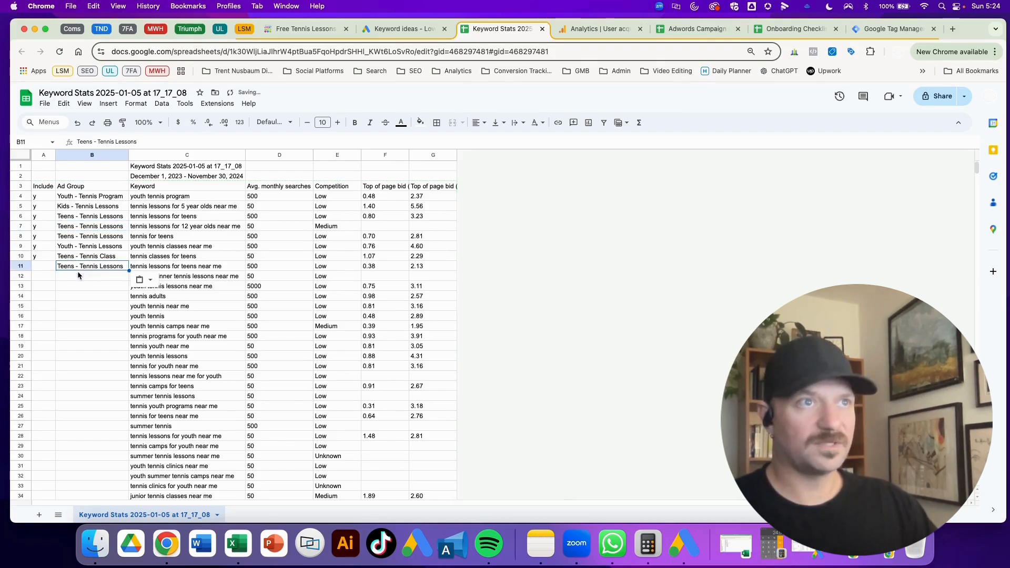
{"action": "left_click", "coordinate": [43, 267]}
{"action": "type", "text": "y"}
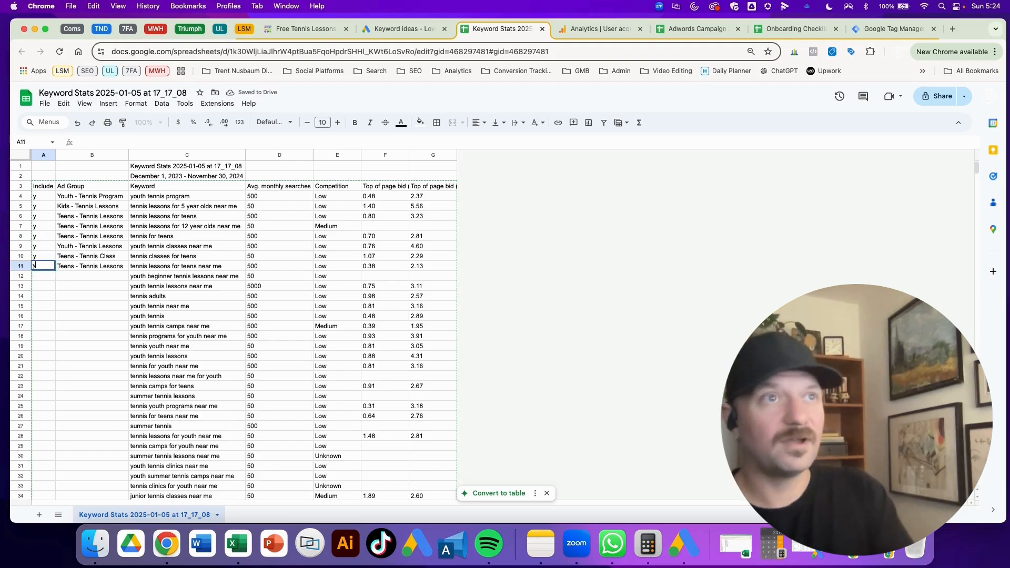
{"action": "key", "text": "Return"}
Step: Extend the ad group in B11 to "Teens - Tennis Lessons - Near Me" and widen the Ad Group column to fit the full name
{"action": "left_click", "coordinate": [94, 305]}
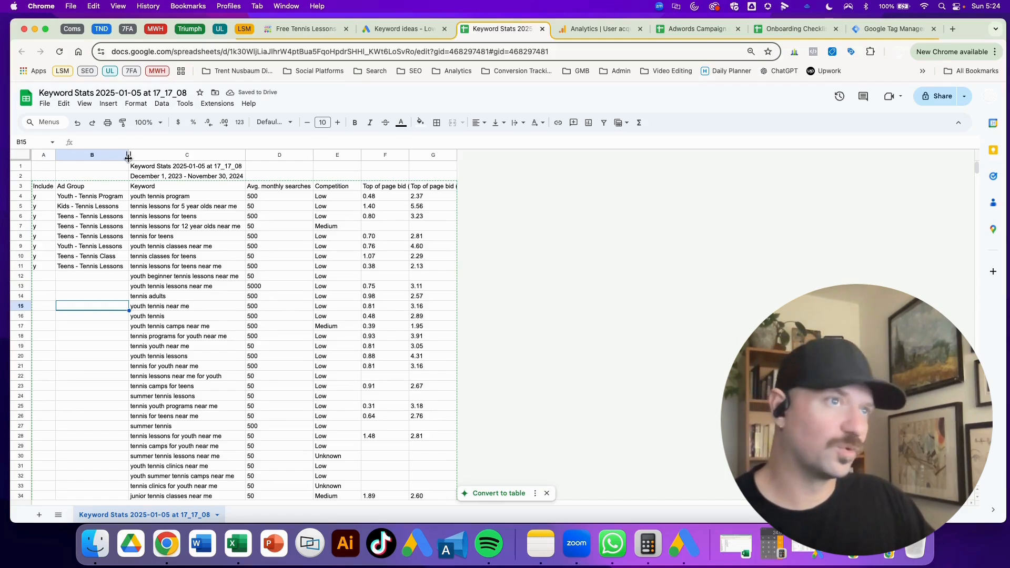
{"action": "double_click", "coordinate": [120, 268]}
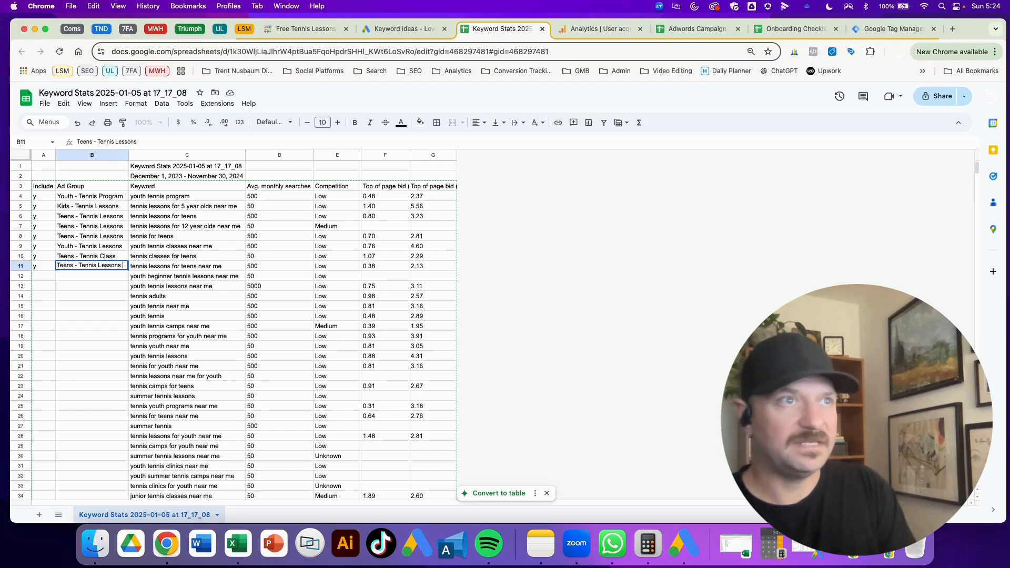
{"action": "type", "text": "- N"}
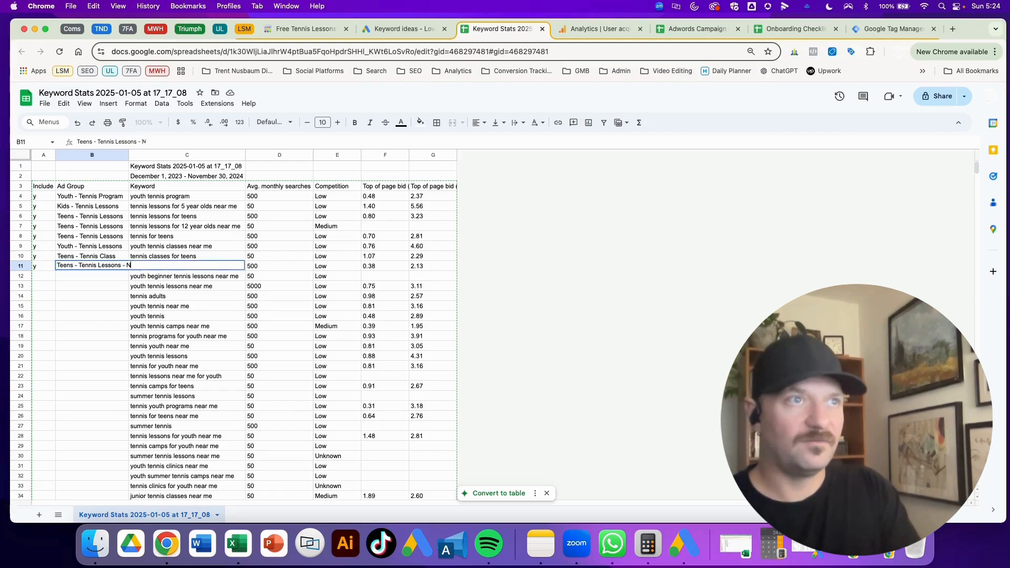
{"action": "type", "text": "ear Me"}
{"action": "key", "text": "Return"}
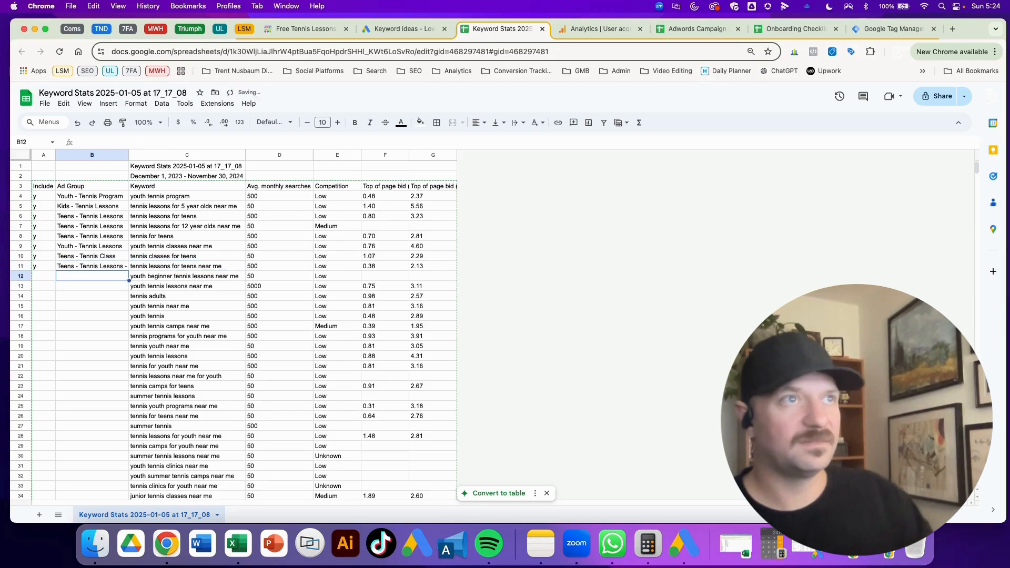
{"action": "left_click_drag", "start_coordinate": [129, 154], "coordinate": [161, 155]}
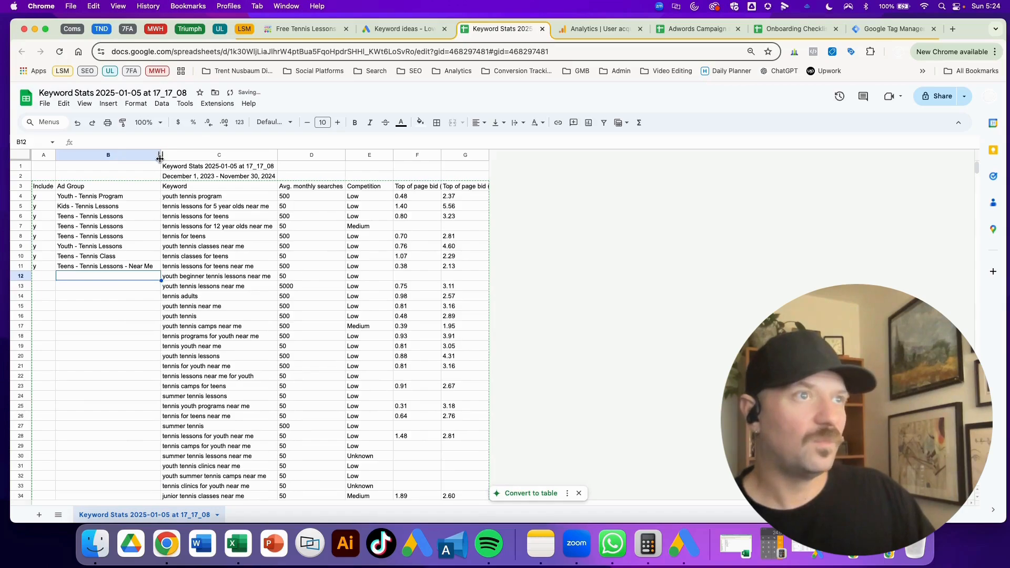
{"action": "left_click", "coordinate": [129, 297]}
{"action": "left_click", "coordinate": [114, 268]}
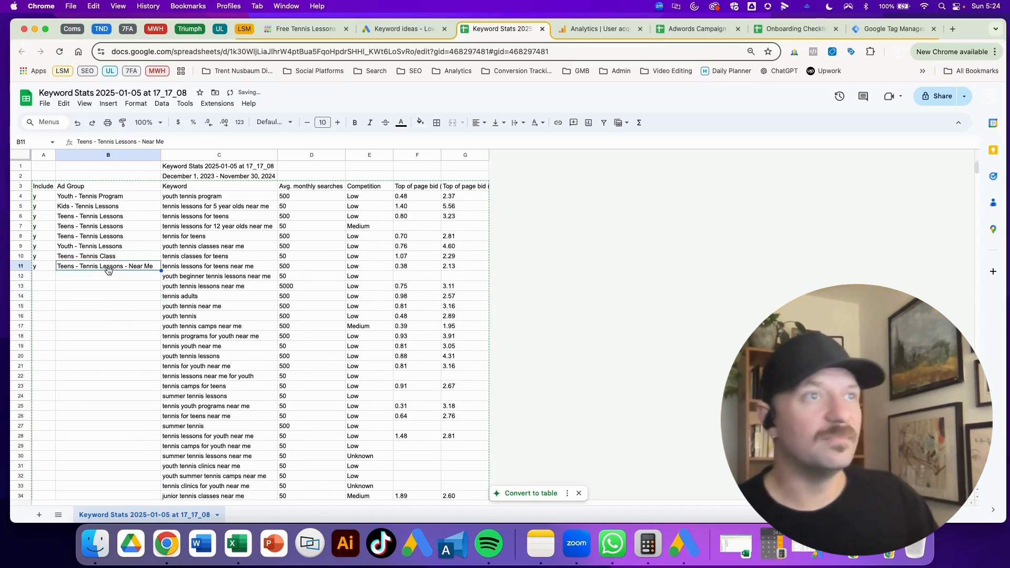
{"action": "left_click", "coordinate": [107, 275]}
{"action": "left_click", "coordinate": [93, 267]}
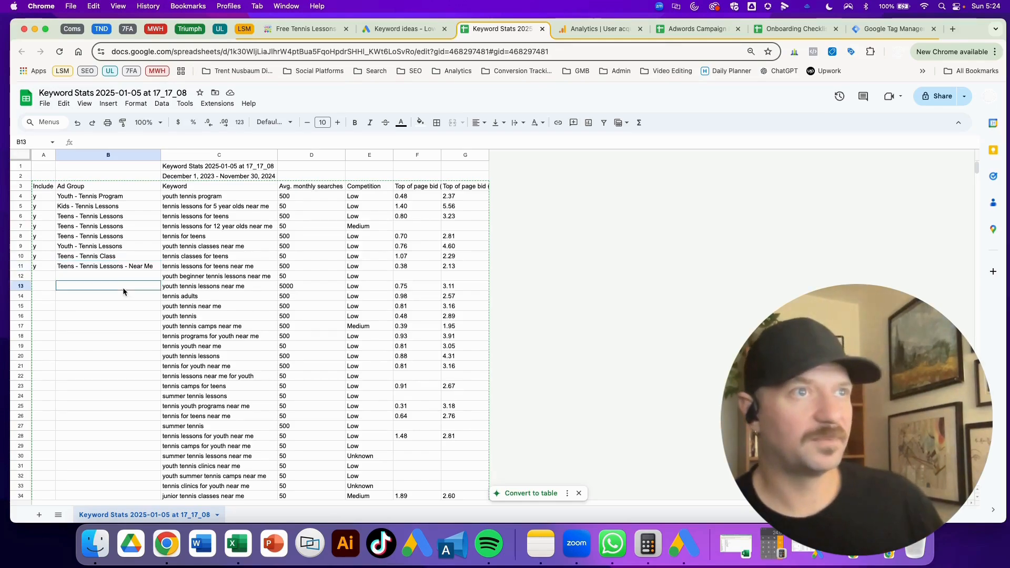
{"action": "left_click", "coordinate": [43, 275]}
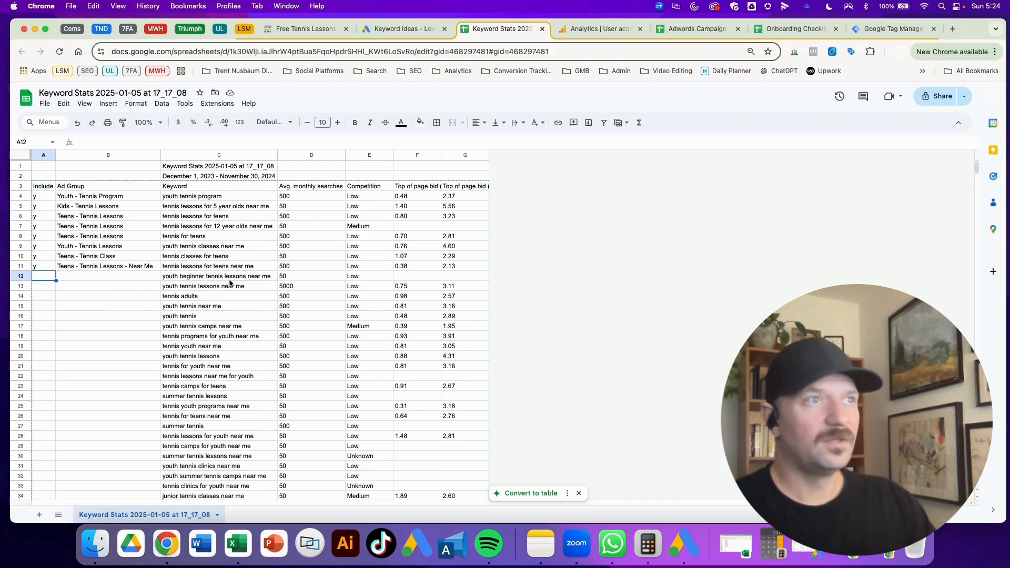
{"action": "left_click", "coordinate": [84, 276]}
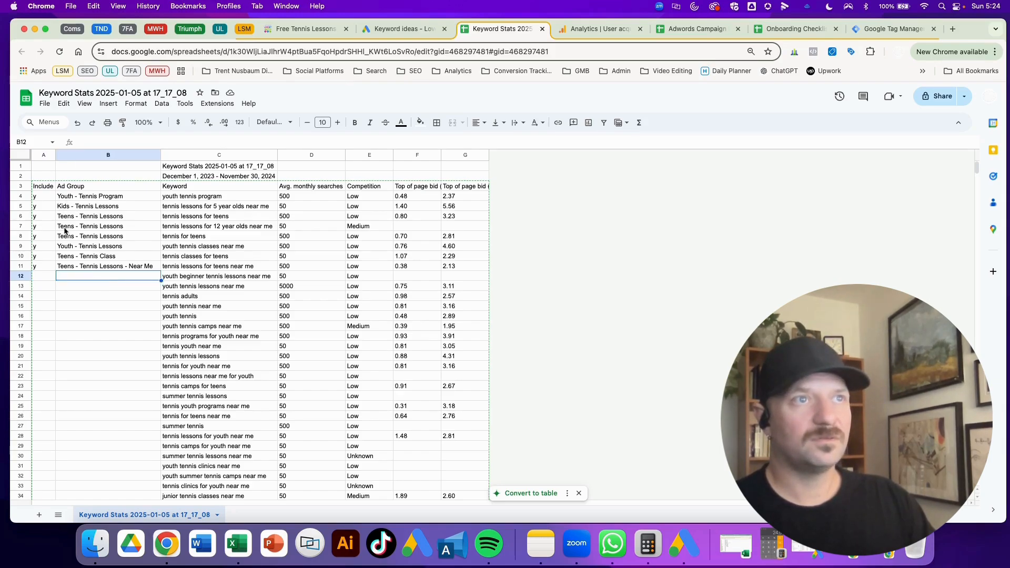
Step: Copy the "Youth - Tennis Lessons" ad group from B9 to B12 and mark "youth beginner tennis lessons near me" with "y" under Include
{"action": "left_click", "coordinate": [73, 249]}
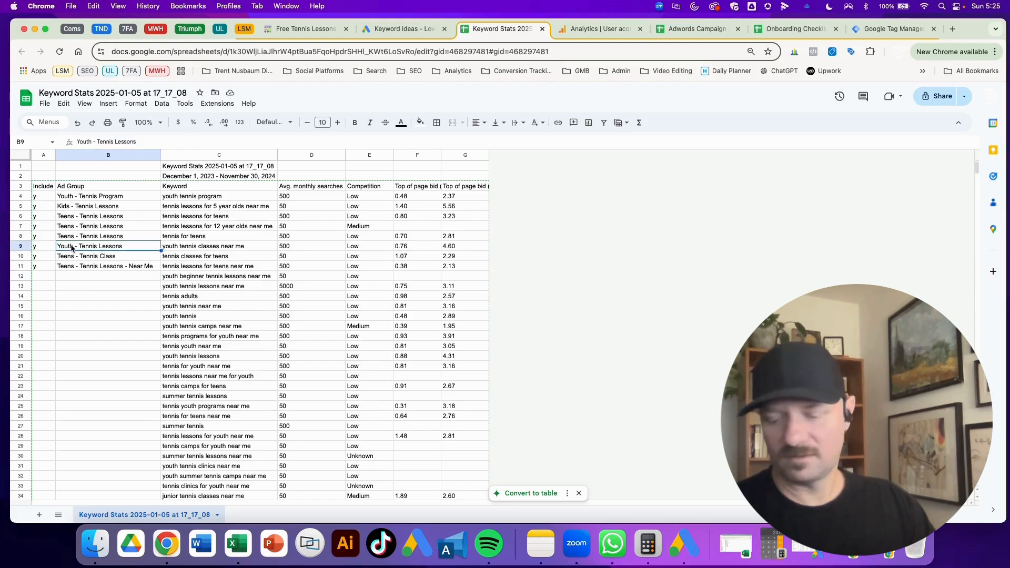
{"action": "key", "text": "super+c"}
{"action": "left_click", "coordinate": [75, 277]}
{"action": "key", "text": "super+v"}
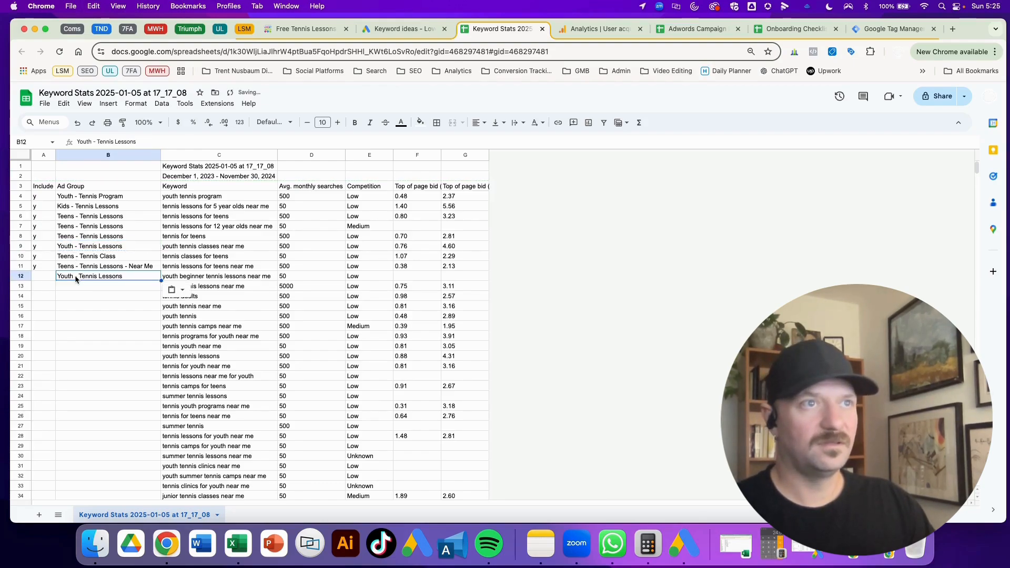
{"action": "left_click", "coordinate": [47, 276]}
{"action": "type", "text": "y"}
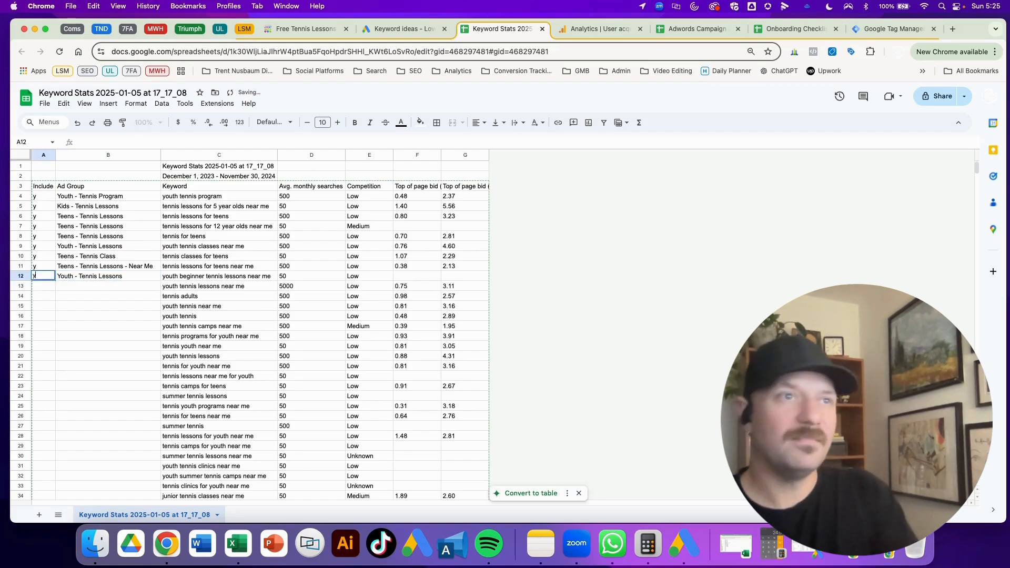
{"action": "key", "text": "Return"}
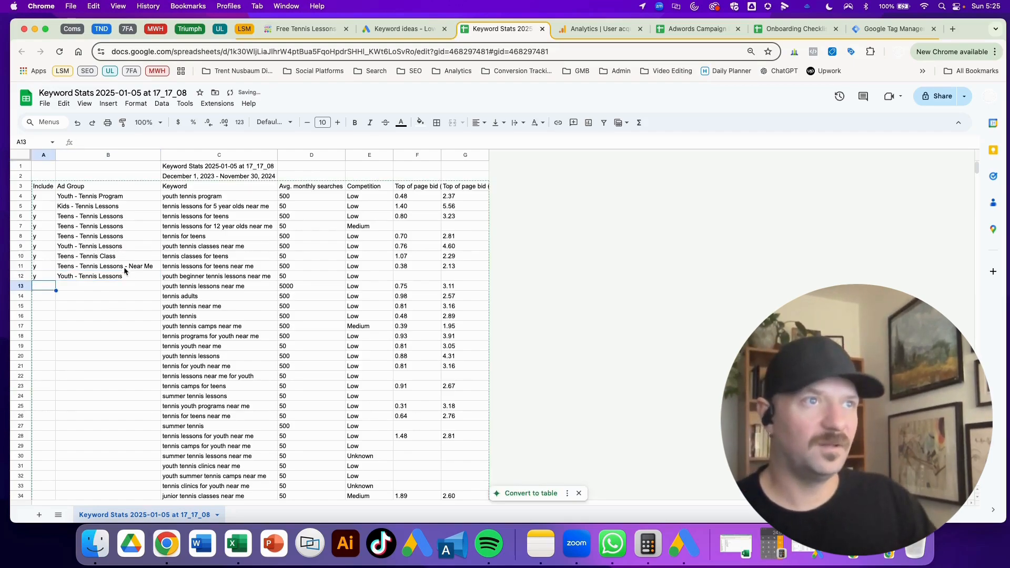
{"action": "left_click", "coordinate": [90, 277]}
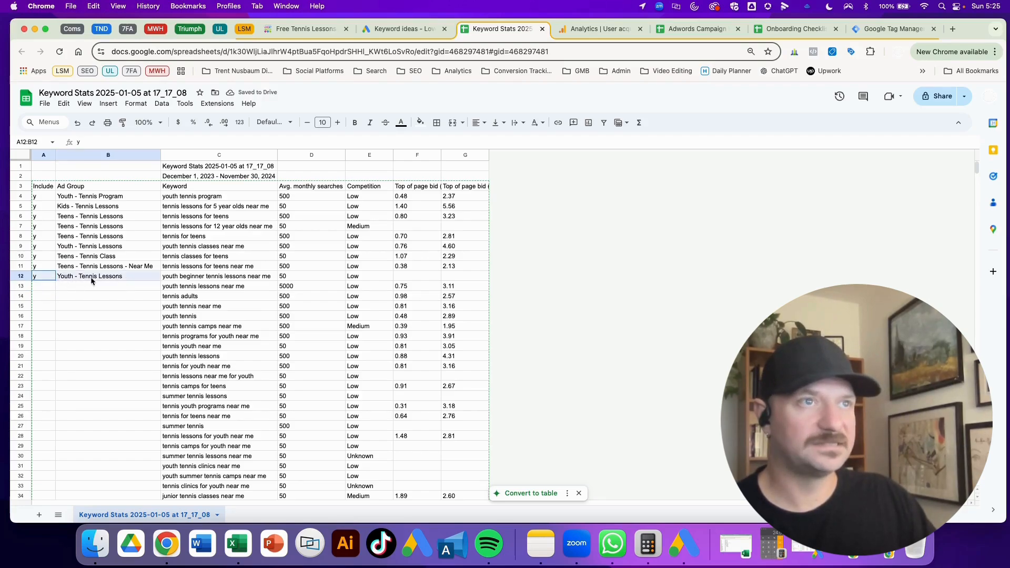
{"action": "left_click", "coordinate": [97, 286]}
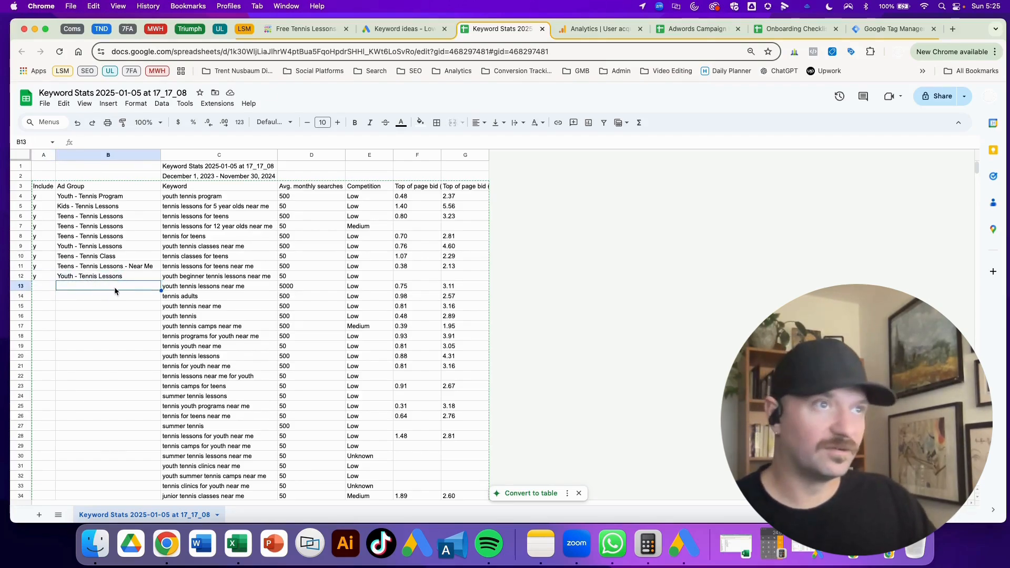
{"action": "left_click", "coordinate": [116, 307]}
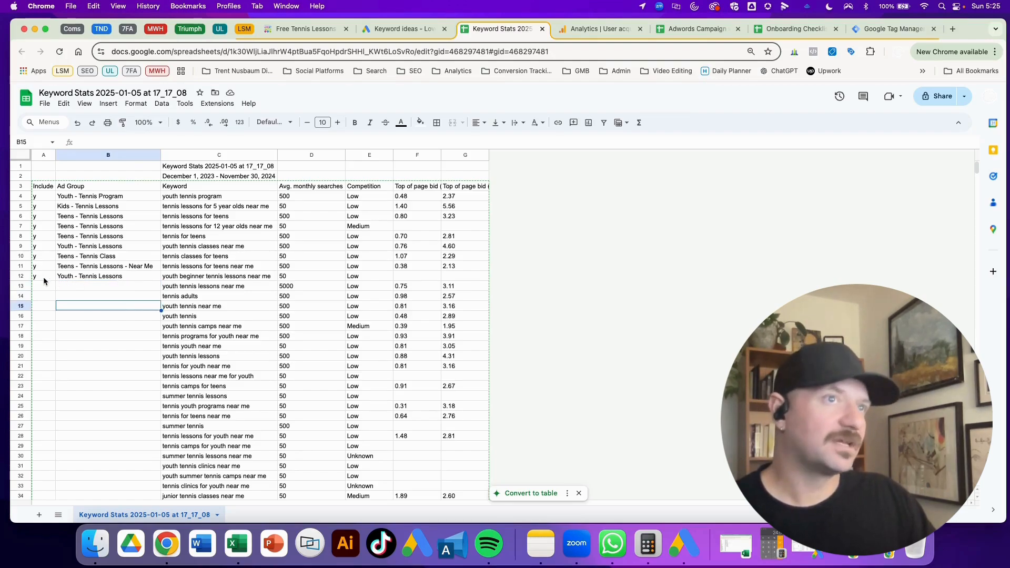
{"action": "left_click_drag", "start_coordinate": [43, 276], "coordinate": [85, 276]}
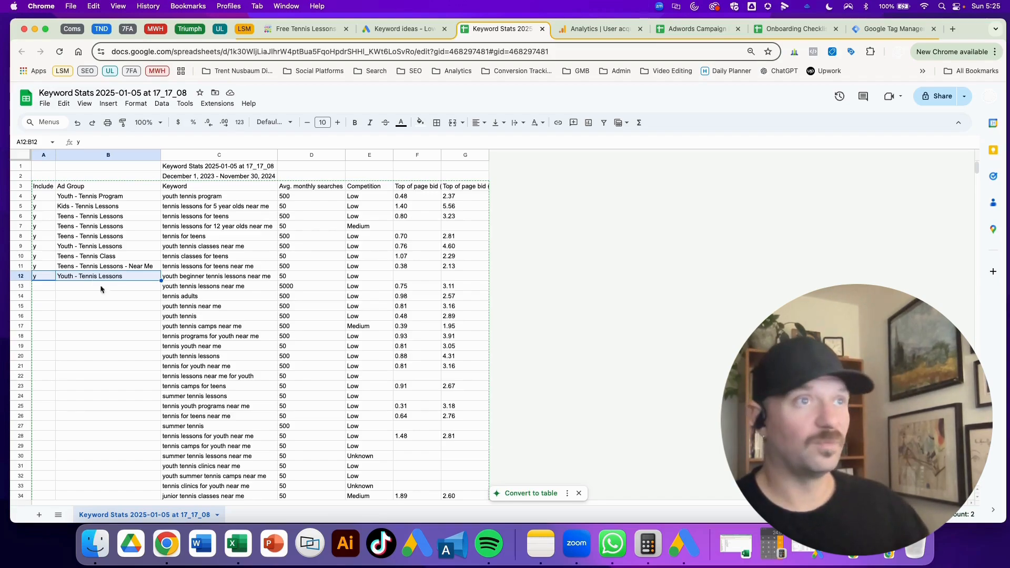
Step: Look over the keywords that have no ad group yet, from row 13 down to the end of the list
{"action": "left_click", "coordinate": [100, 289]}
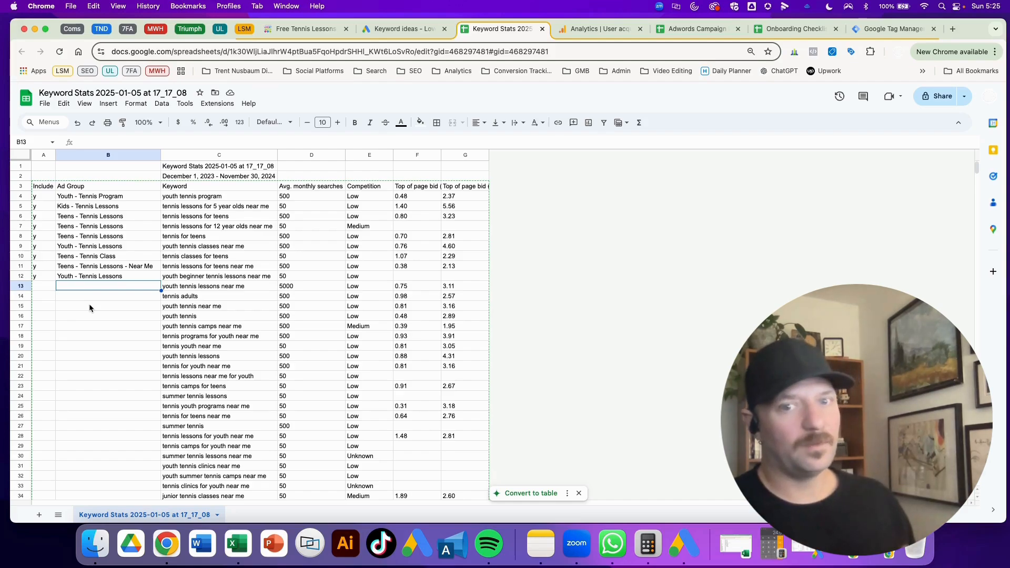
{"action": "left_click", "coordinate": [141, 308]}
{"action": "left_click_drag", "start_coordinate": [128, 279], "coordinate": [133, 290]}
{"action": "left_click", "coordinate": [122, 298]}
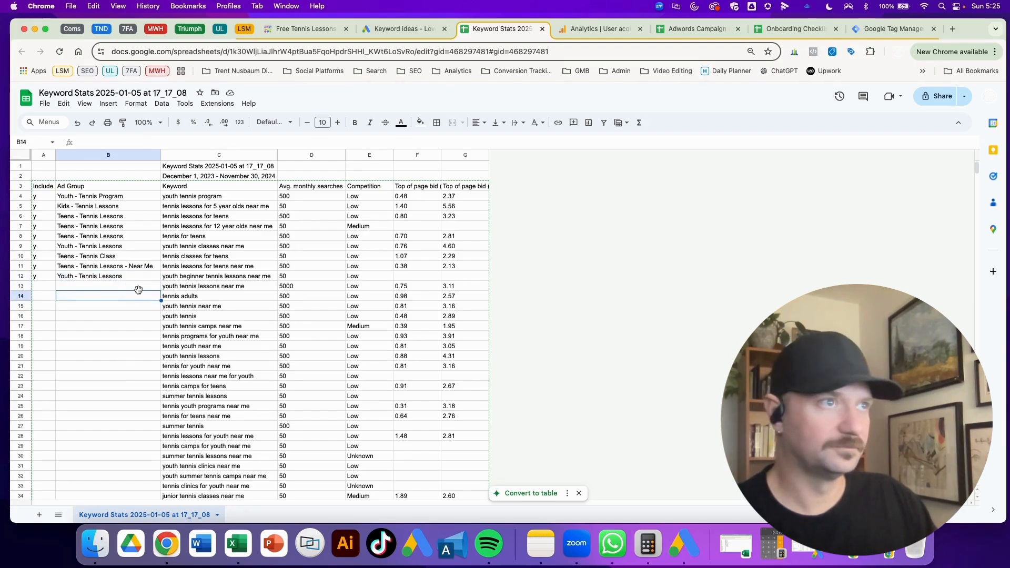
{"action": "left_click", "coordinate": [83, 288]}
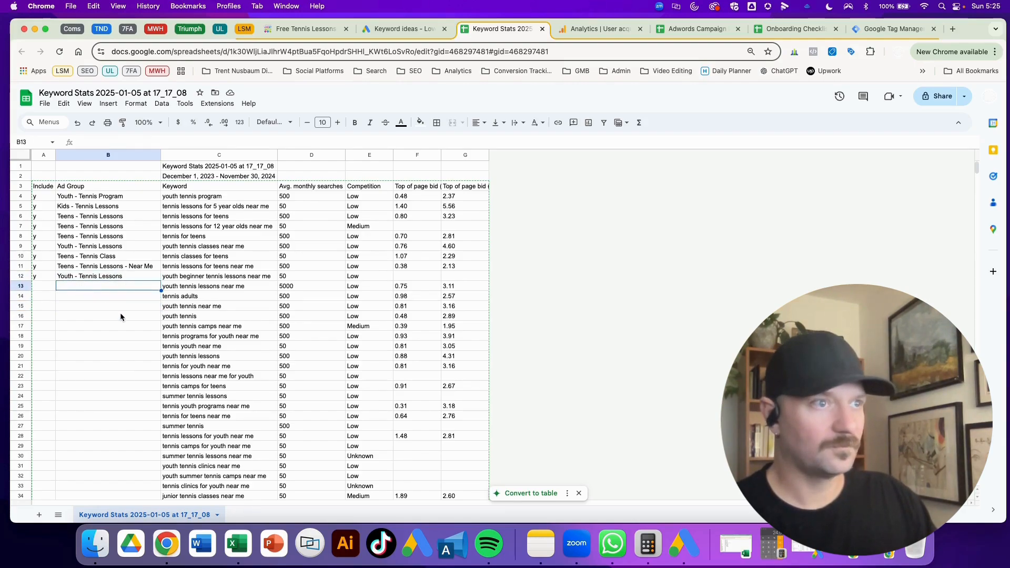
{"action": "scroll", "coordinate": [119, 312], "scroll_direction": "down", "scroll_amount": 7}
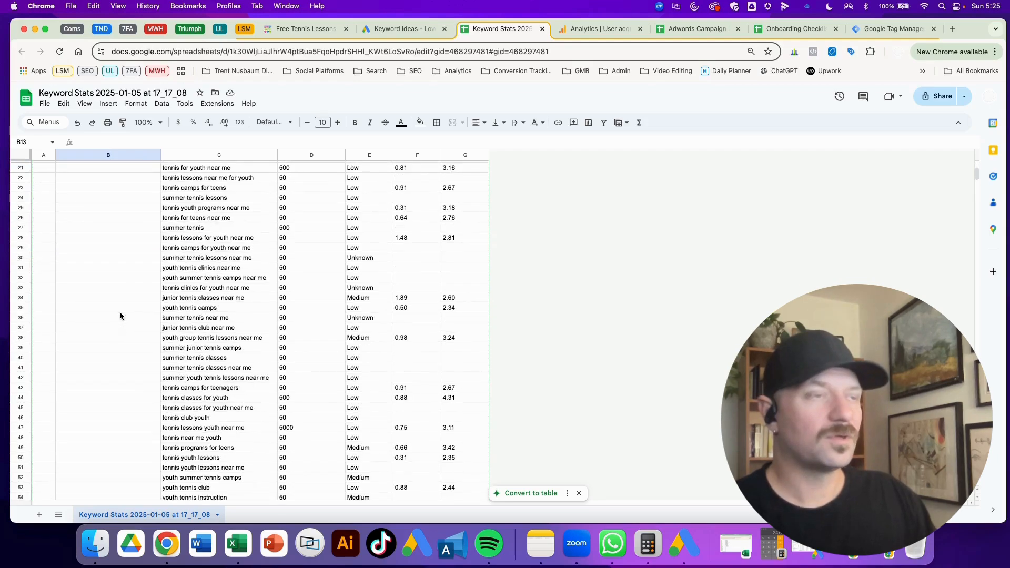
{"action": "scroll", "coordinate": [119, 316], "scroll_direction": "up", "scroll_amount": 7}
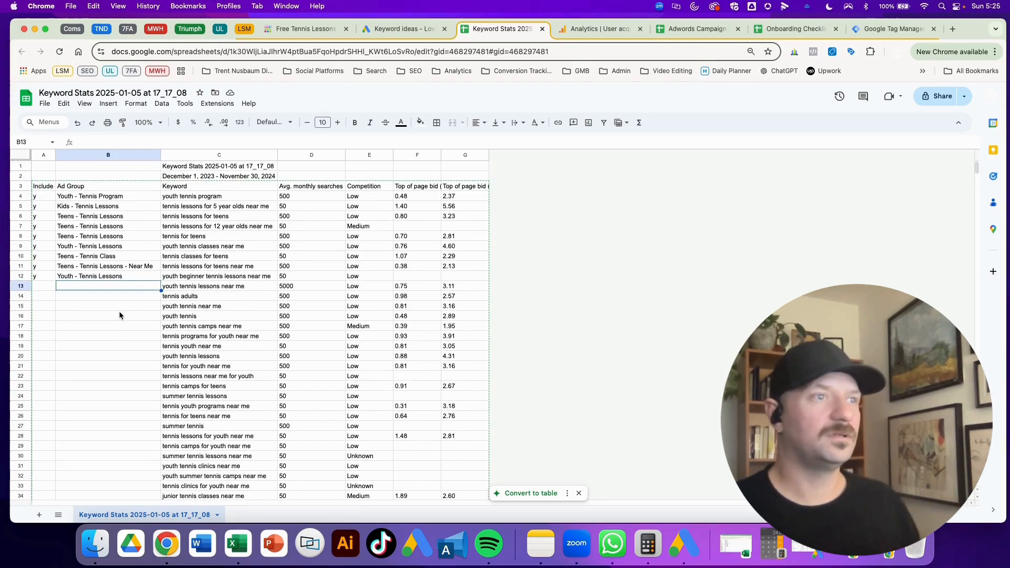
{"action": "scroll", "coordinate": [137, 326], "scroll_direction": "down", "scroll_amount": 6}
{"action": "scroll", "coordinate": [178, 338], "scroll_direction": "up", "scroll_amount": 6}
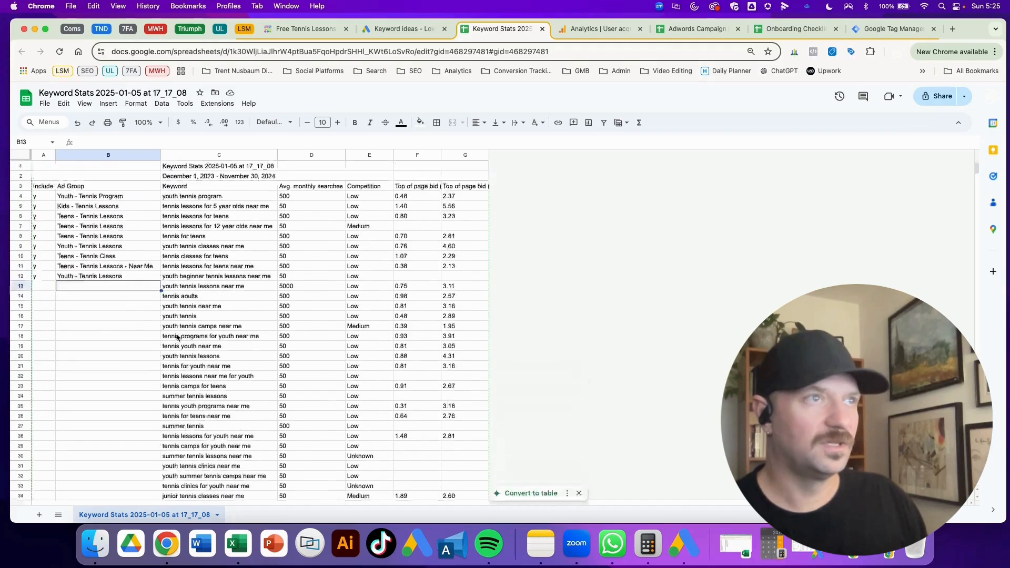
{"action": "scroll", "coordinate": [176, 337], "scroll_direction": "down", "scroll_amount": 15}
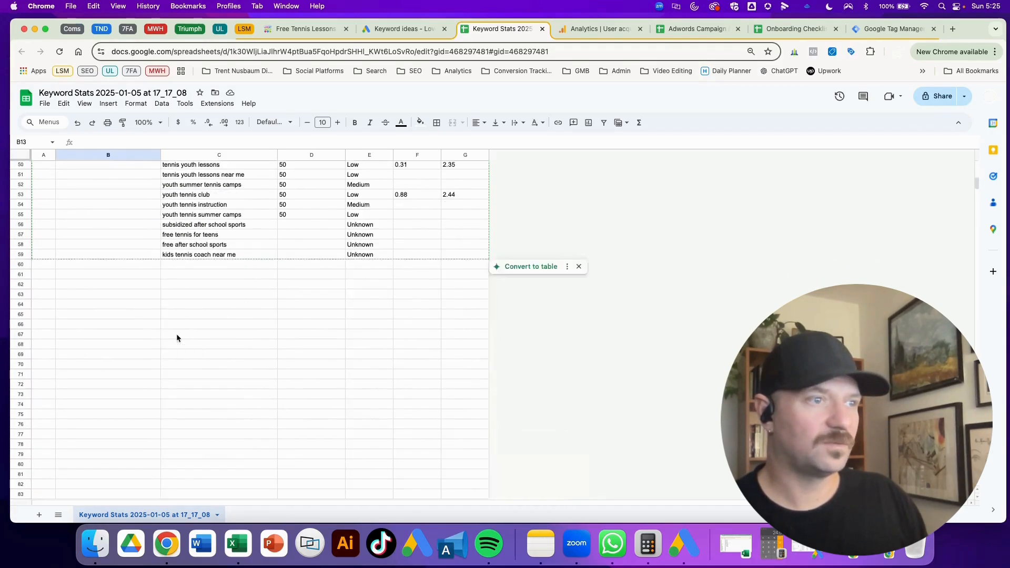
{"action": "scroll", "coordinate": [176, 337], "scroll_direction": "up", "scroll_amount": 15}
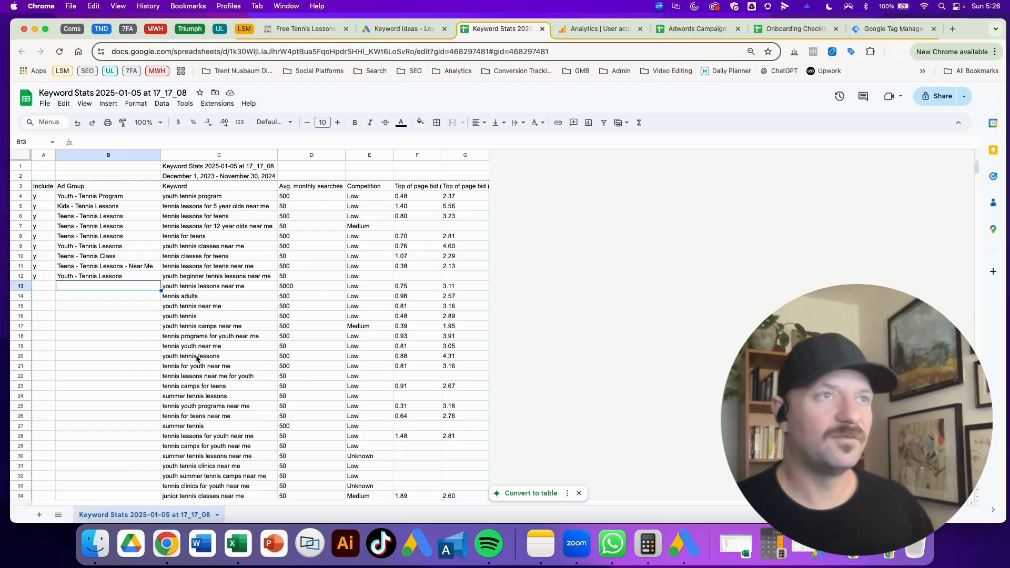
{"action": "left_click", "coordinate": [138, 348]}
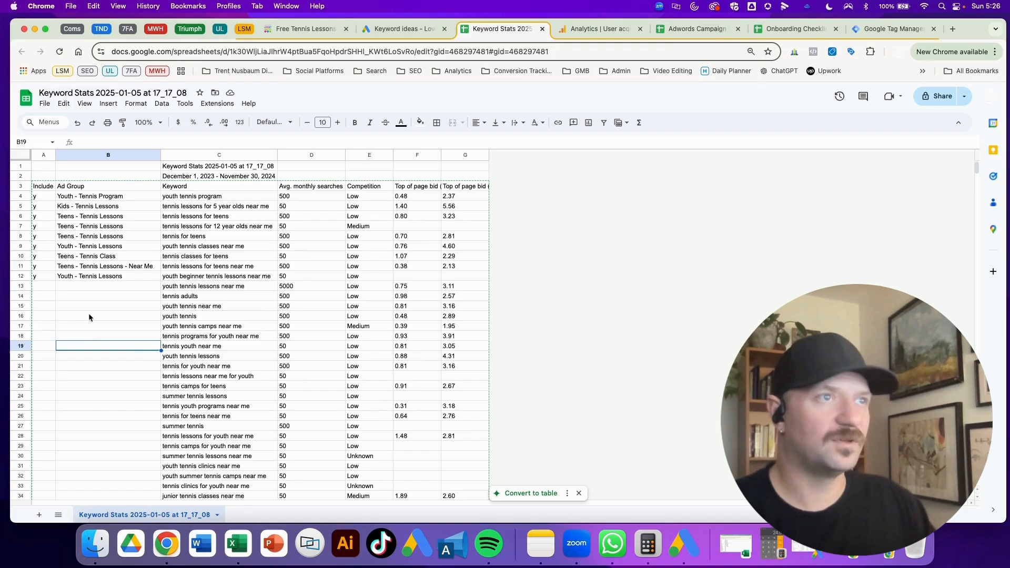
{"action": "left_click", "coordinate": [109, 386]}
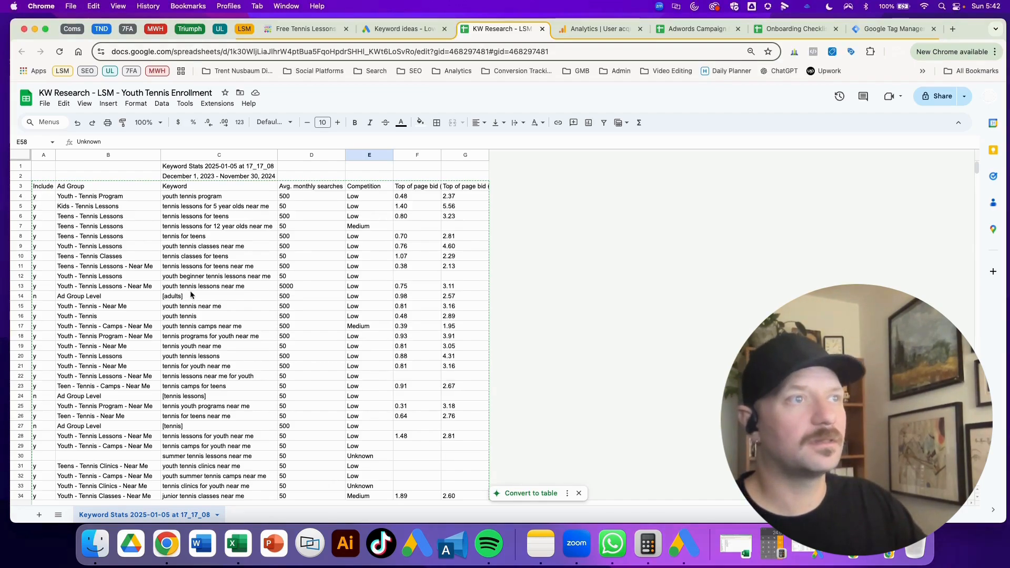
Step: Review the Include marks and ad group assignments from row 4 down to the end of the keyword list
{"action": "scroll", "coordinate": [191, 294], "scroll_direction": "down", "scroll_amount": 5}
{"action": "scroll", "coordinate": [190, 295], "scroll_direction": "up", "scroll_amount": 5}
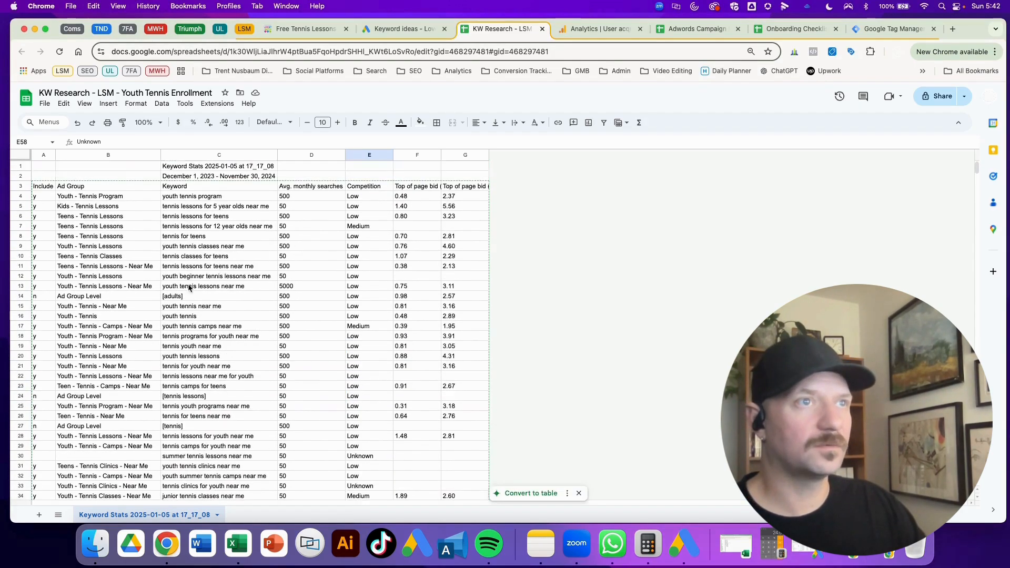
{"action": "left_click", "coordinate": [234, 288]}
{"action": "left_click_drag", "start_coordinate": [41, 202], "coordinate": [138, 318]}
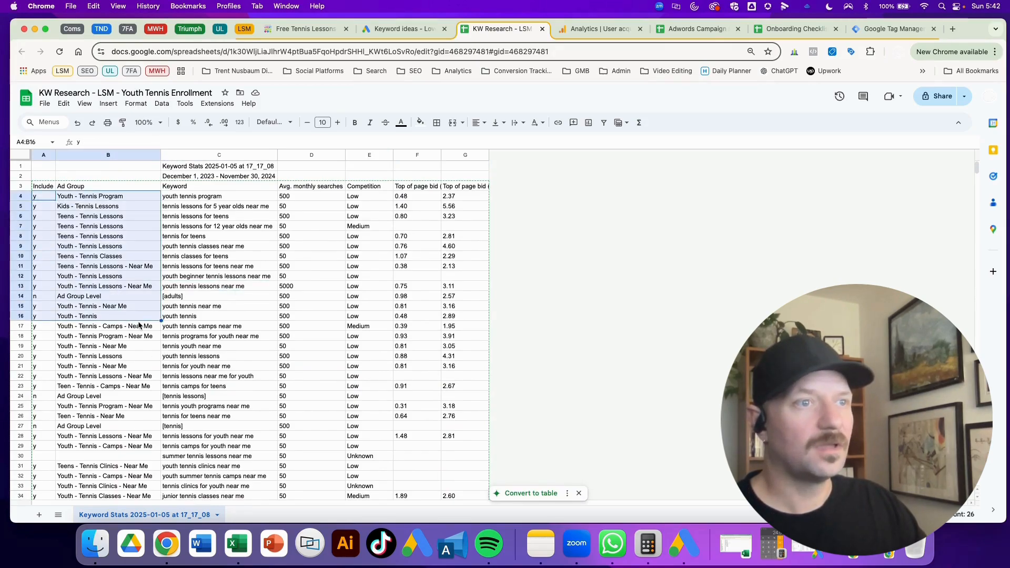
{"action": "scroll", "coordinate": [138, 325], "scroll_direction": "down", "scroll_amount": 4}
{"action": "scroll", "coordinate": [138, 325], "scroll_direction": "down", "scroll_amount": 3}
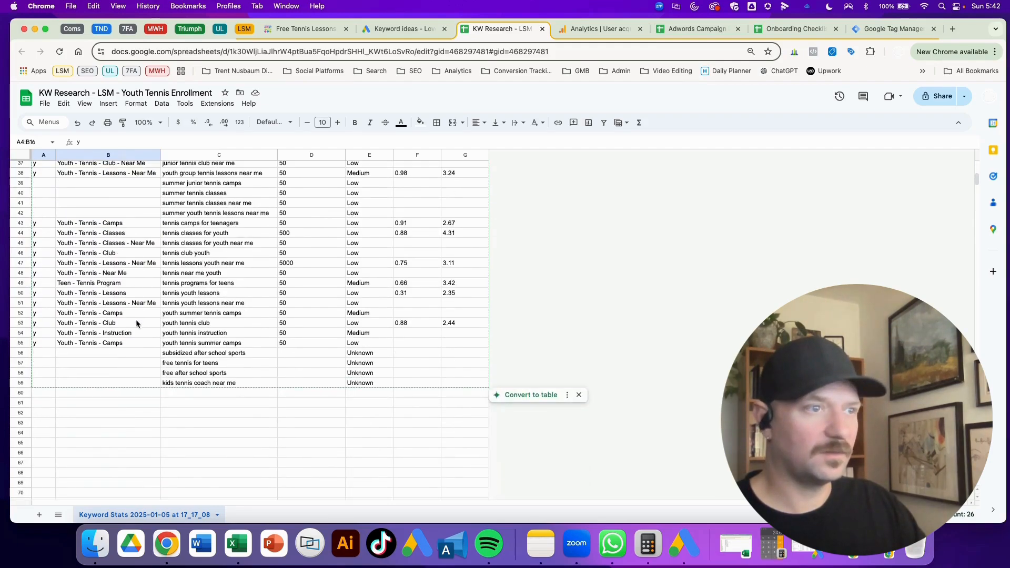
{"action": "scroll", "coordinate": [138, 322], "scroll_direction": "up", "scroll_amount": 3}
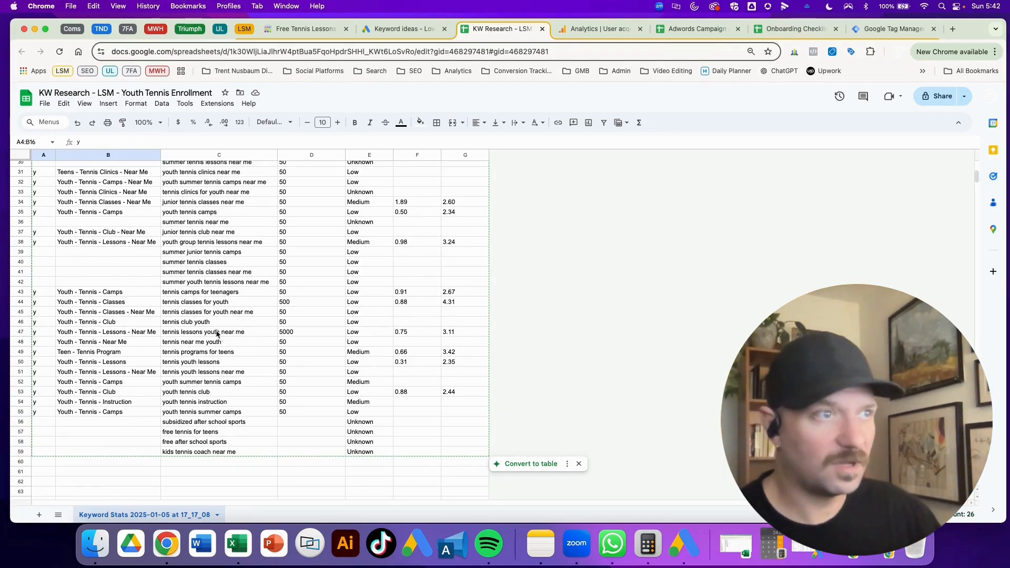
{"action": "scroll", "coordinate": [297, 250], "scroll_direction": "up", "scroll_amount": 10}
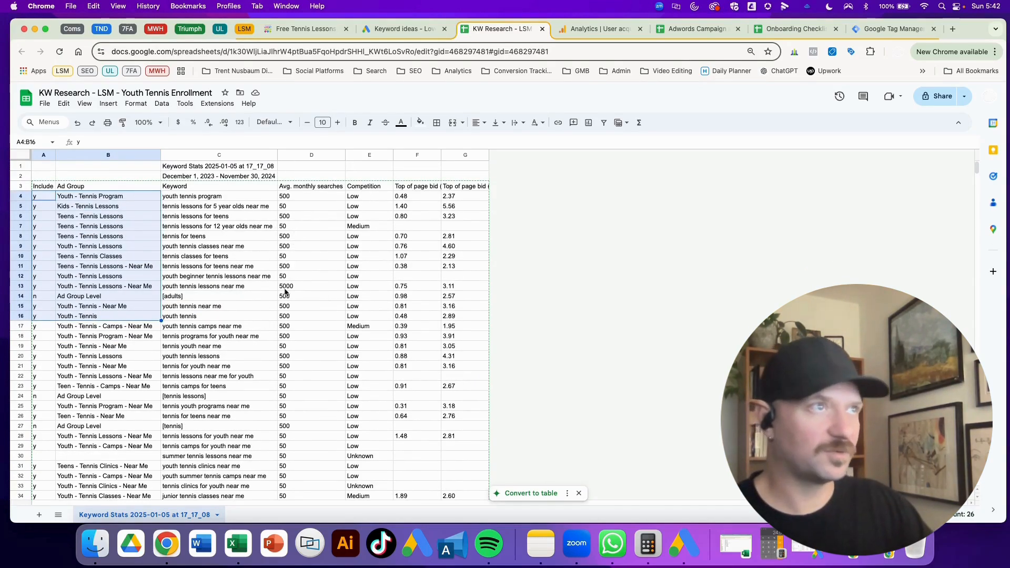
{"action": "scroll", "coordinate": [284, 295], "scroll_direction": "down", "scroll_amount": 9}
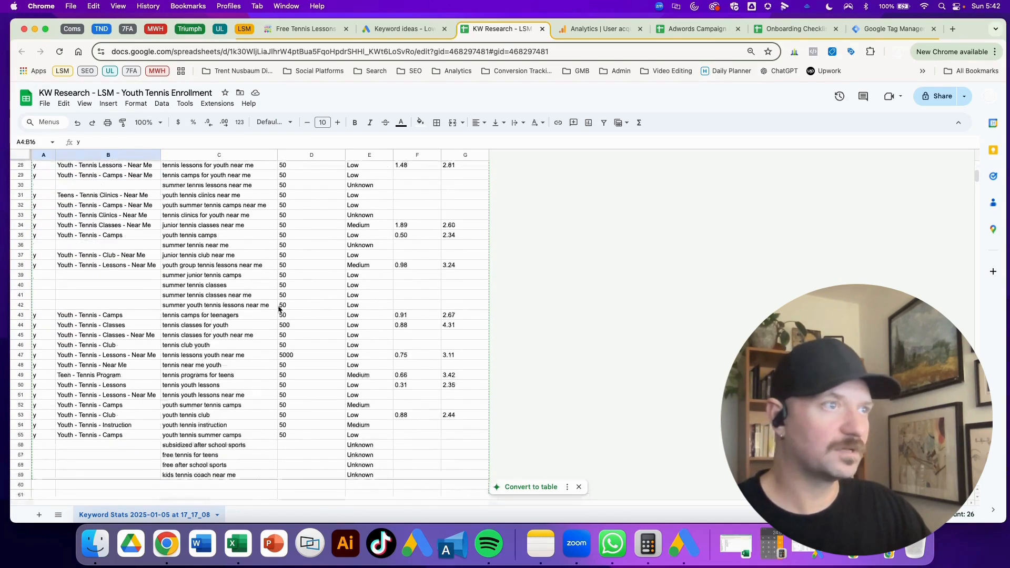
{"action": "scroll", "coordinate": [279, 309], "scroll_direction": "up", "scroll_amount": 9}
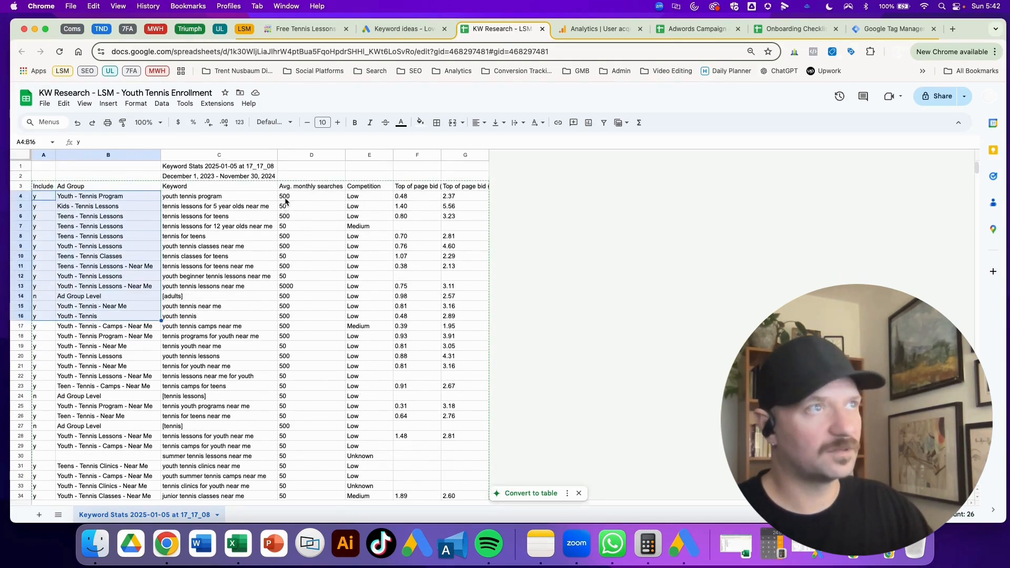
Step: Examine the average monthly searches from D4 down and the youth tennis keywords in C50 to C52
{"action": "left_click_drag", "start_coordinate": [286, 200], "coordinate": [286, 374]}
{"action": "scroll", "coordinate": [240, 346], "scroll_direction": "down", "scroll_amount": 1}
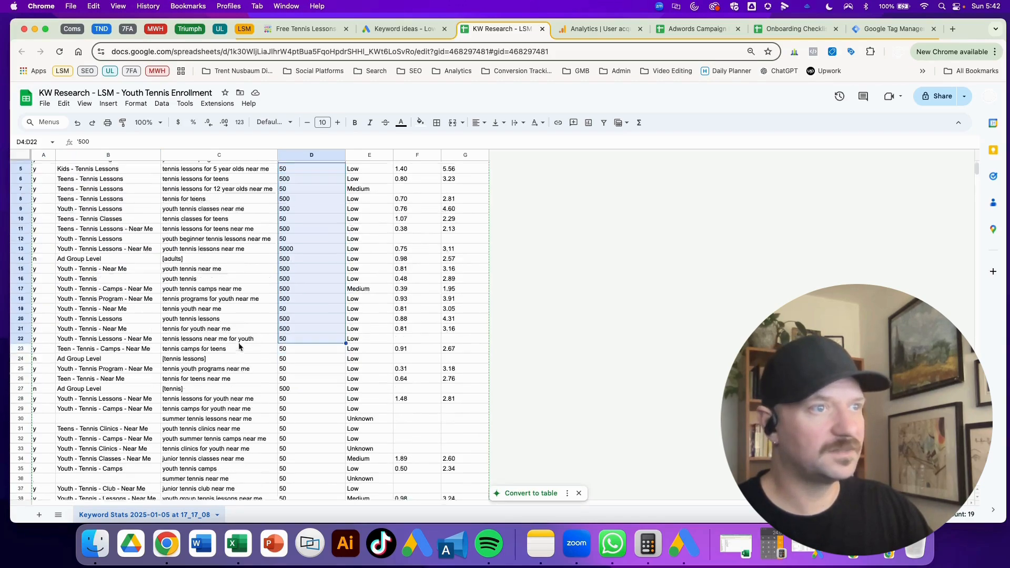
{"action": "scroll", "coordinate": [239, 346], "scroll_direction": "down", "scroll_amount": 6}
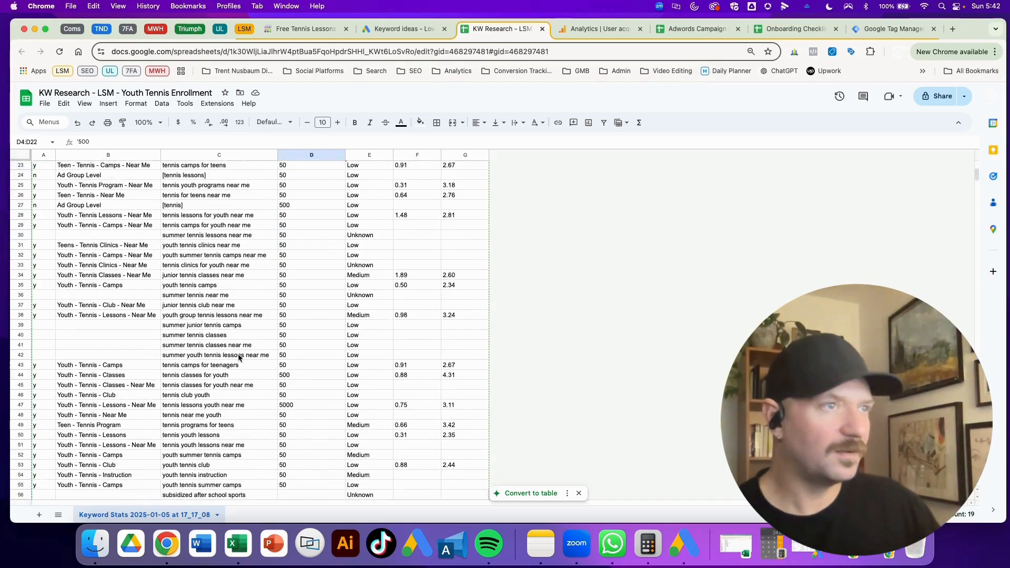
{"action": "scroll", "coordinate": [239, 358], "scroll_direction": "down", "scroll_amount": 2}
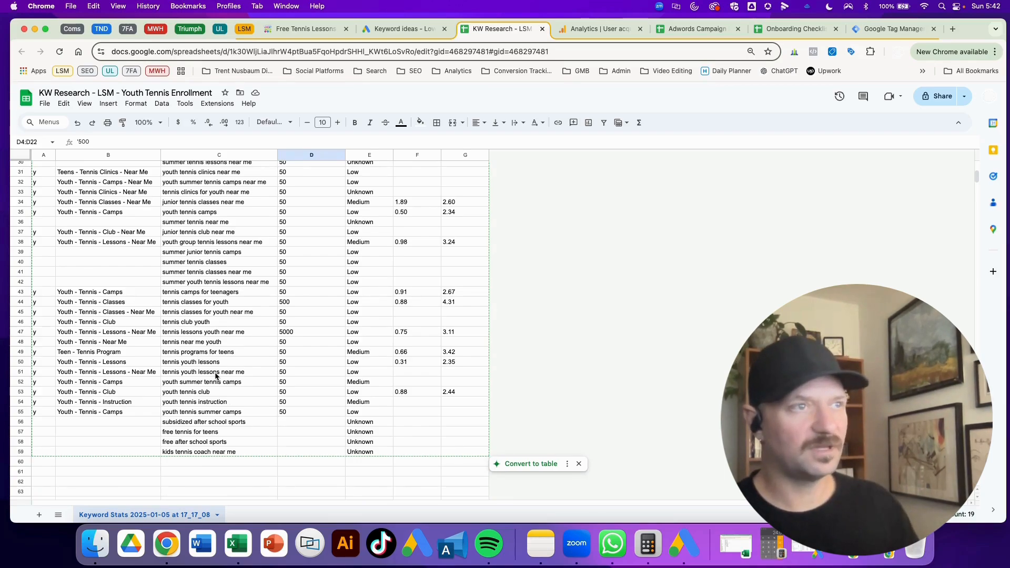
{"action": "left_click", "coordinate": [200, 364]}
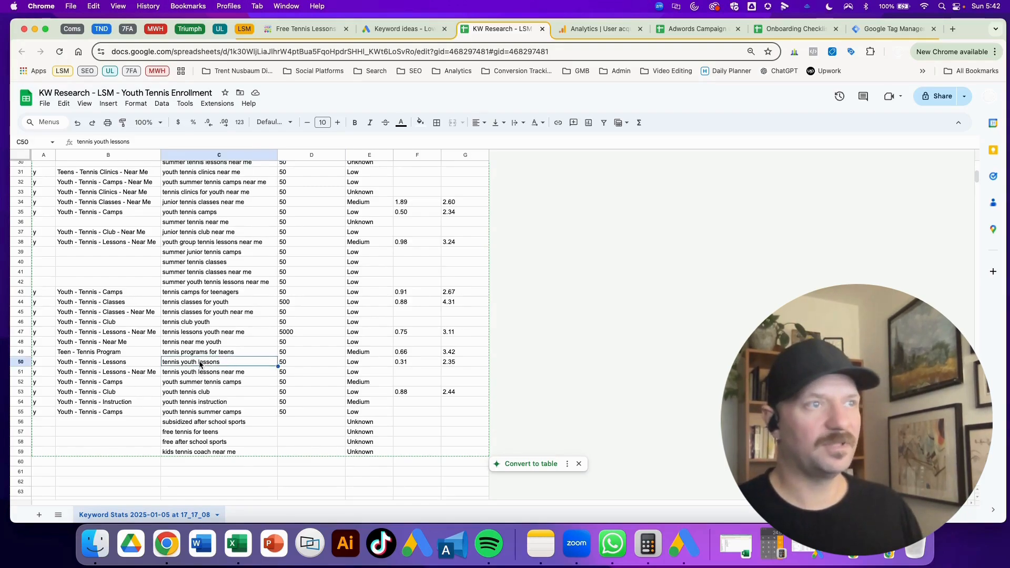
{"action": "left_click", "coordinate": [232, 374]}
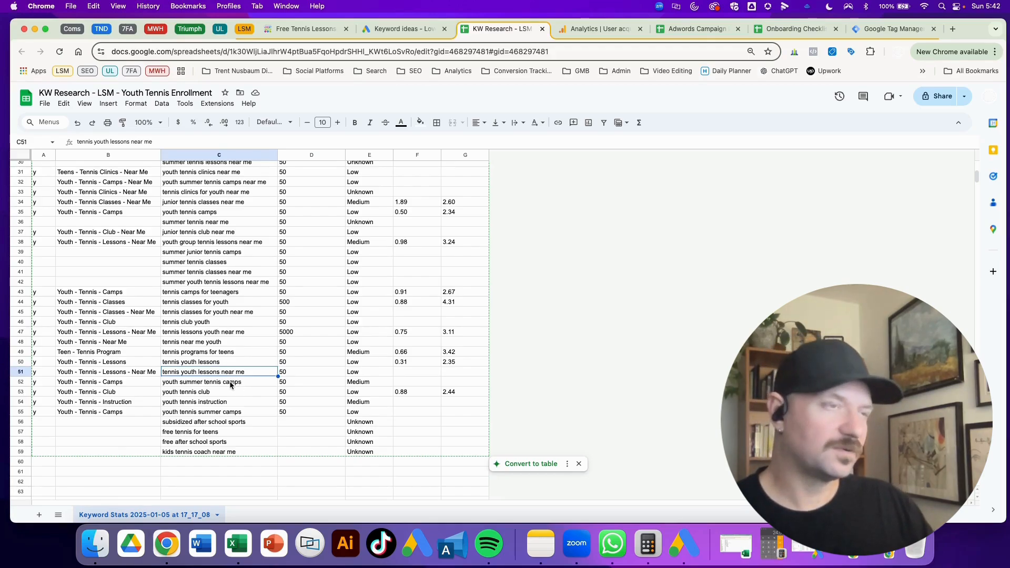
{"action": "left_click", "coordinate": [230, 385]}
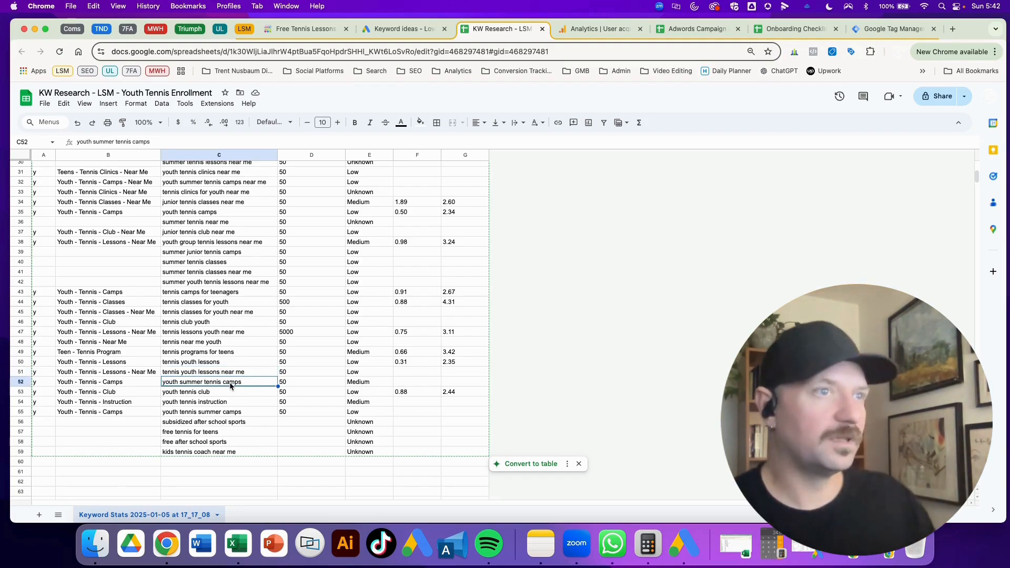
Step: Examine the summer tennis keywords without an ad group in C30, C36 and C39:C42
{"action": "scroll", "coordinate": [244, 347], "scroll_direction": "up", "scroll_amount": 5}
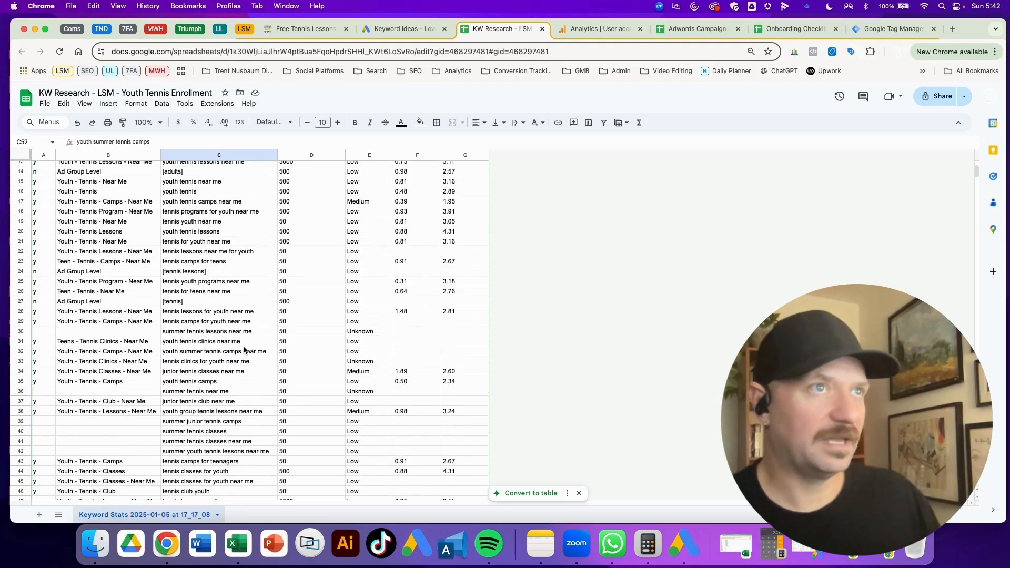
{"action": "left_click", "coordinate": [182, 333]}
{"action": "scroll", "coordinate": [203, 339], "scroll_direction": "down", "scroll_amount": 2}
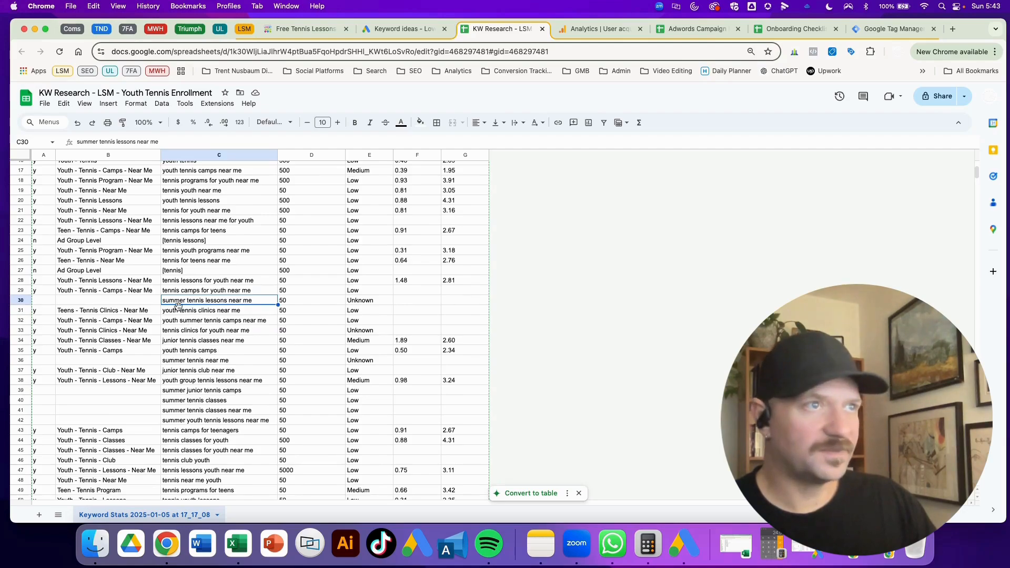
{"action": "left_click", "coordinate": [182, 360]}
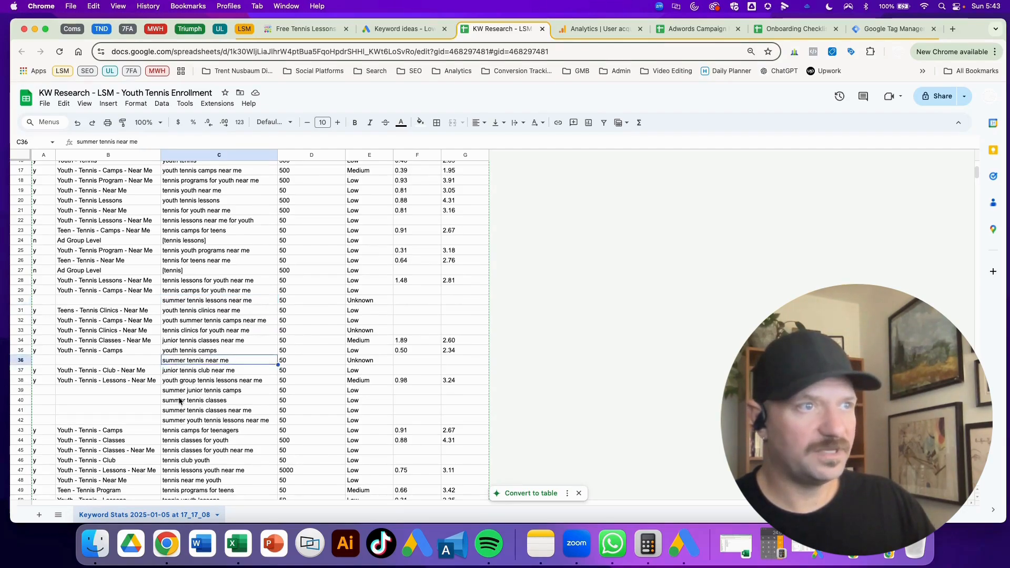
{"action": "left_click_drag", "start_coordinate": [181, 392], "coordinate": [182, 423]}
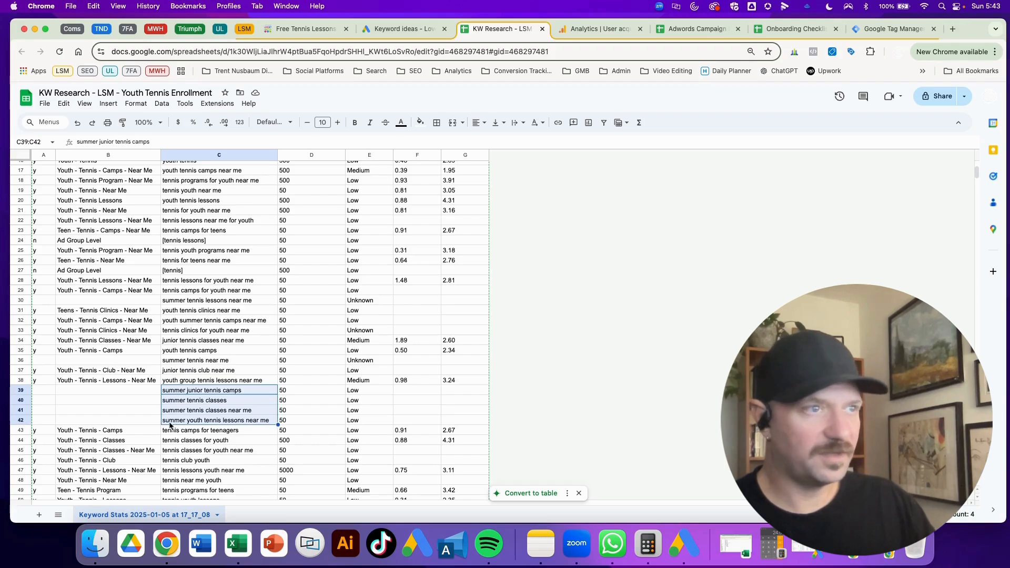
{"action": "left_click", "coordinate": [149, 411]}
{"action": "left_click_drag", "start_coordinate": [204, 392], "coordinate": [204, 418]}
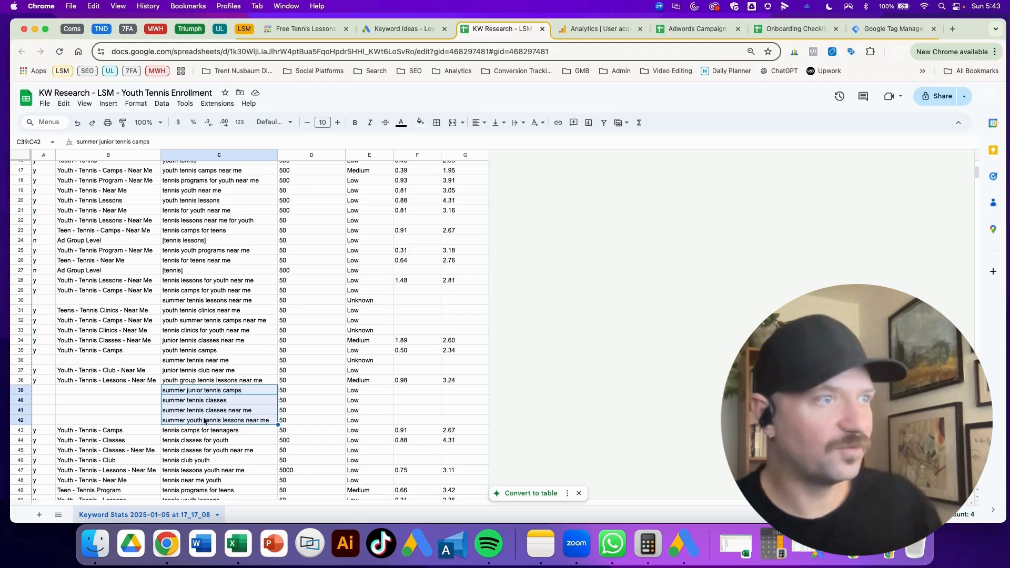
{"action": "scroll", "coordinate": [204, 411], "scroll_direction": "down", "scroll_amount": 3}
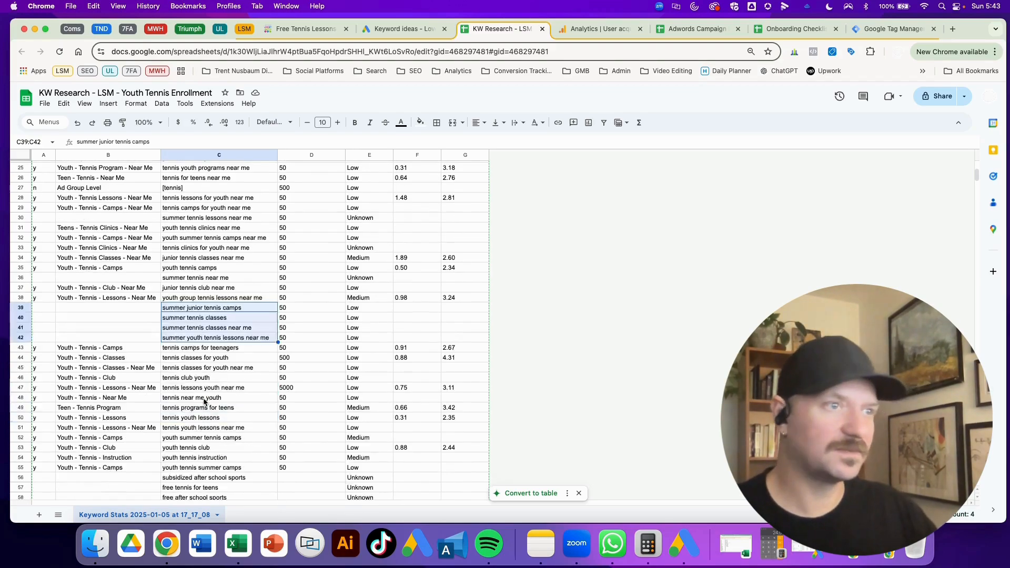
Step: Review the group of included keywords in C43:C55 by selecting that range
{"action": "left_click", "coordinate": [208, 398]}
{"action": "left_click_drag", "start_coordinate": [176, 348], "coordinate": [175, 468]}
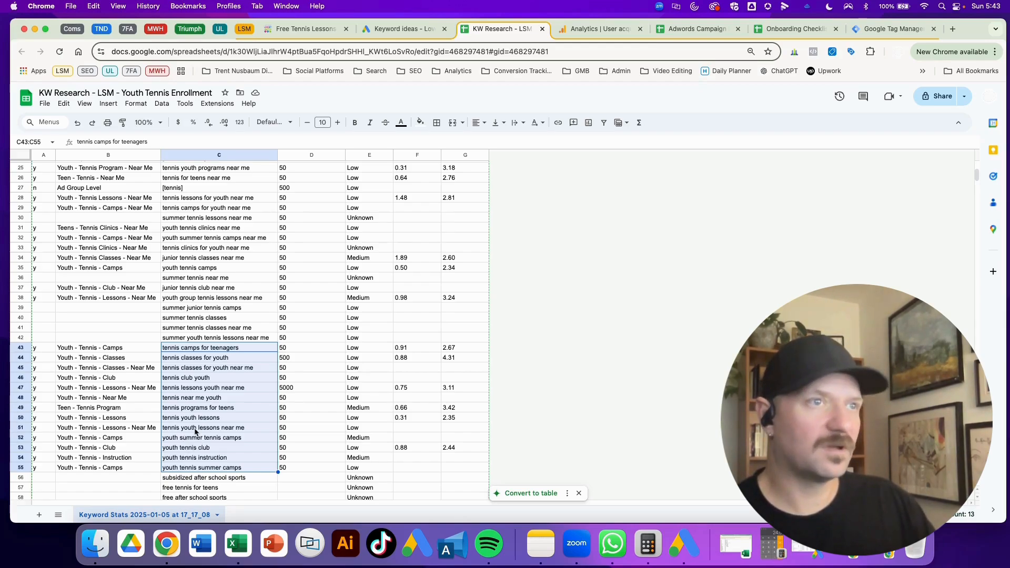
{"action": "scroll", "coordinate": [217, 383], "scroll_direction": "up", "scroll_amount": 5}
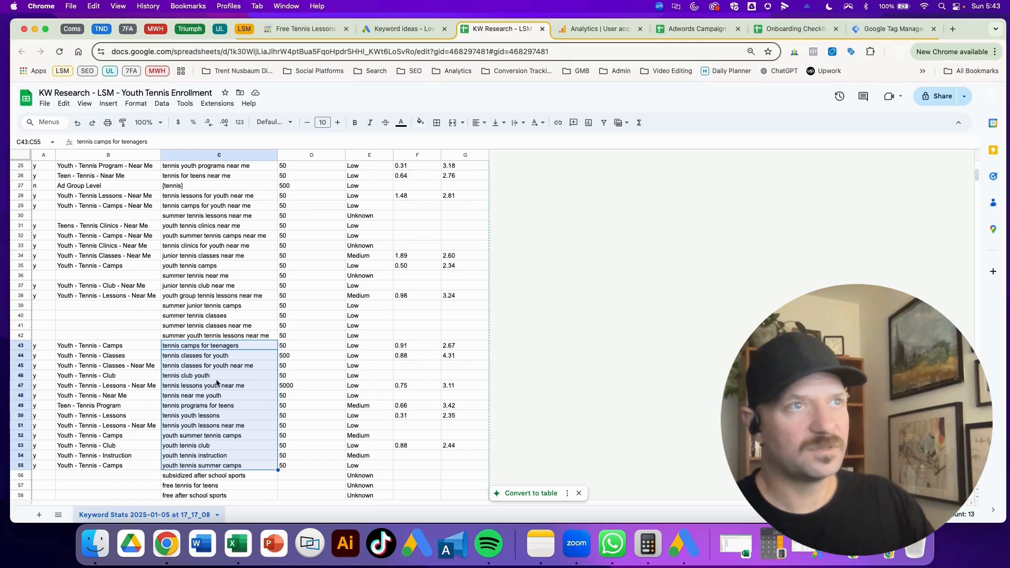
{"action": "scroll", "coordinate": [217, 382], "scroll_direction": "up", "scroll_amount": 5}
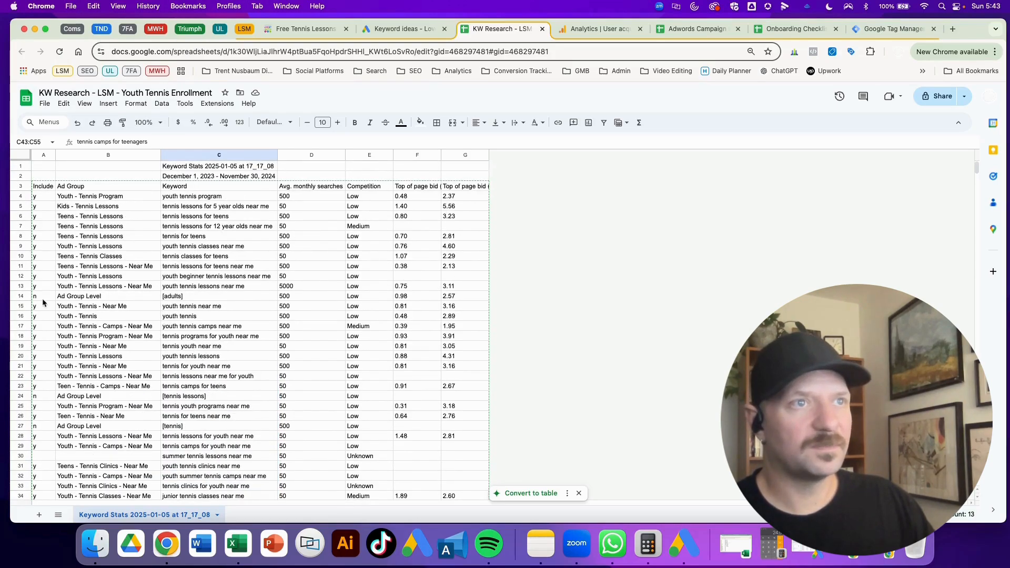
Step: Change the negative keyword in C14 from exact match to phrase match by rewriting it as "adults" in quotation marks
{"action": "left_click_drag", "start_coordinate": [38, 299], "coordinate": [168, 303]}
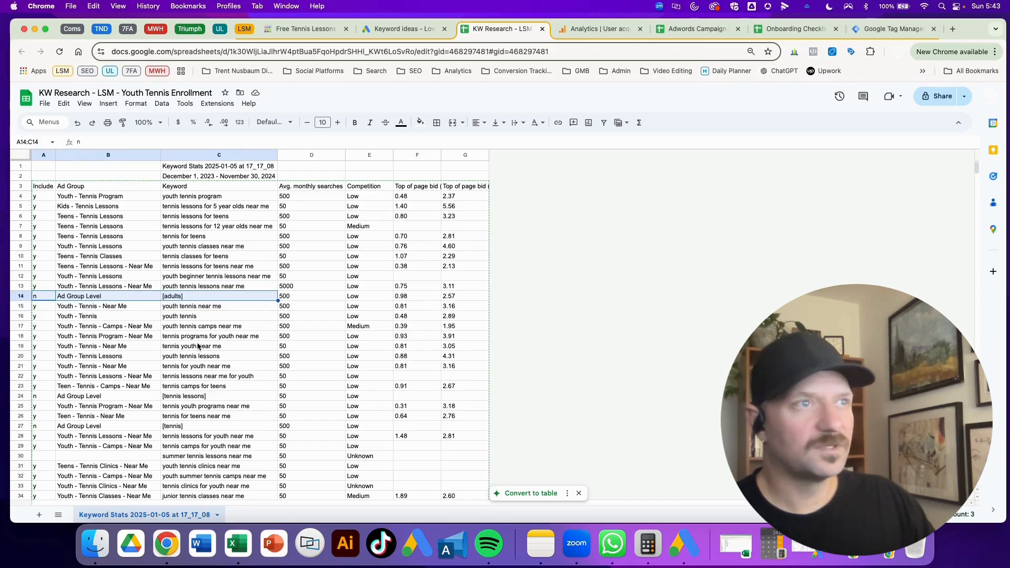
{"action": "left_click", "coordinate": [180, 298]}
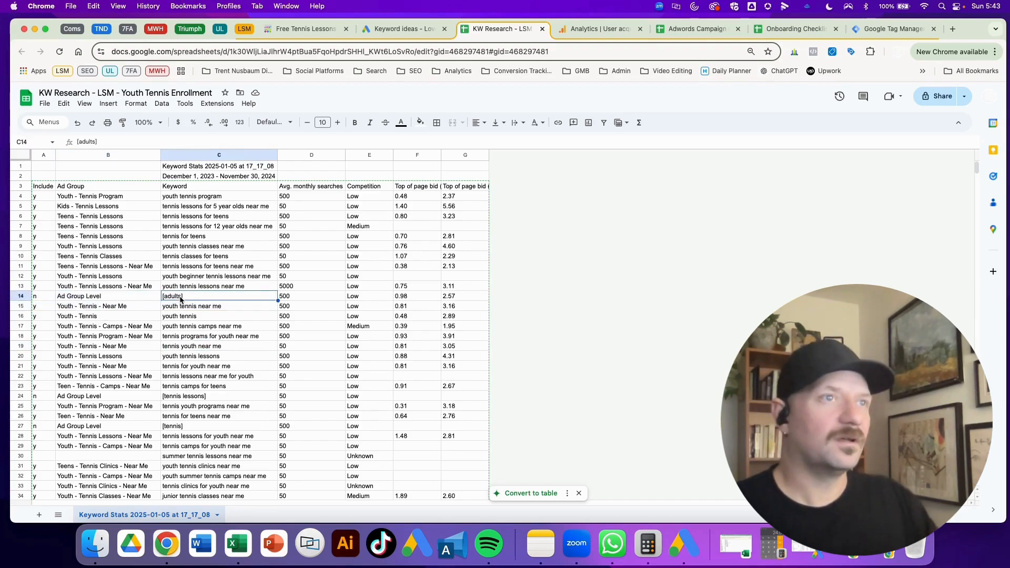
{"action": "double_click", "coordinate": [195, 296]}
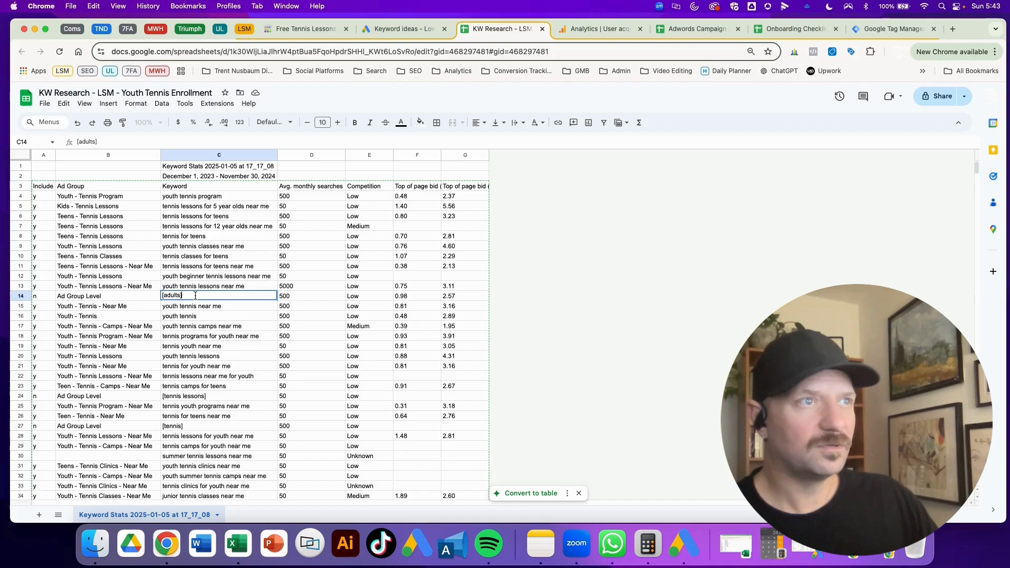
{"action": "key", "text": "BackSpace"}
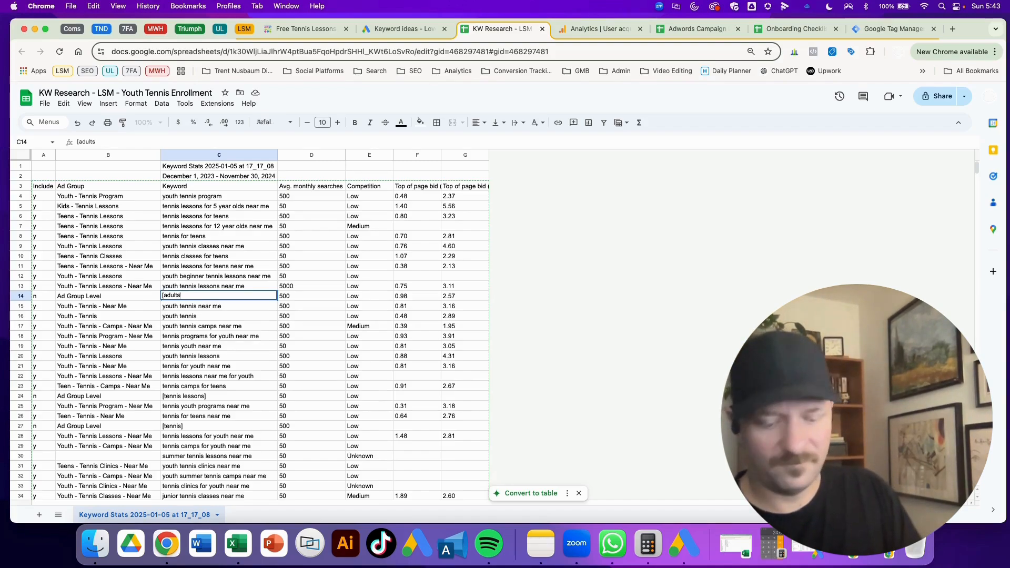
{"action": "type", "text": "\""}
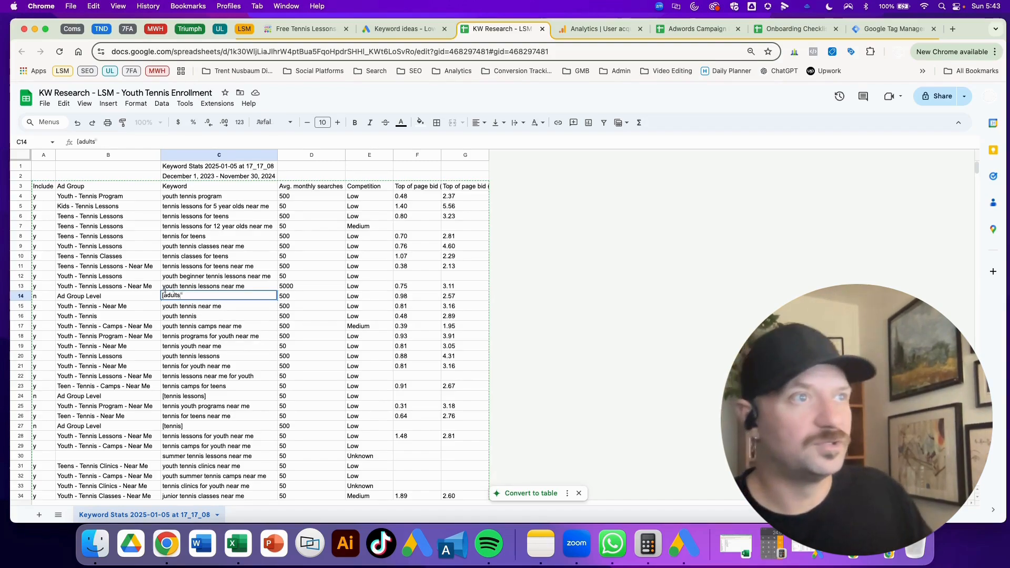
{"action": "left_click", "coordinate": [163, 295]}
{"action": "key", "text": "BackSpace"}
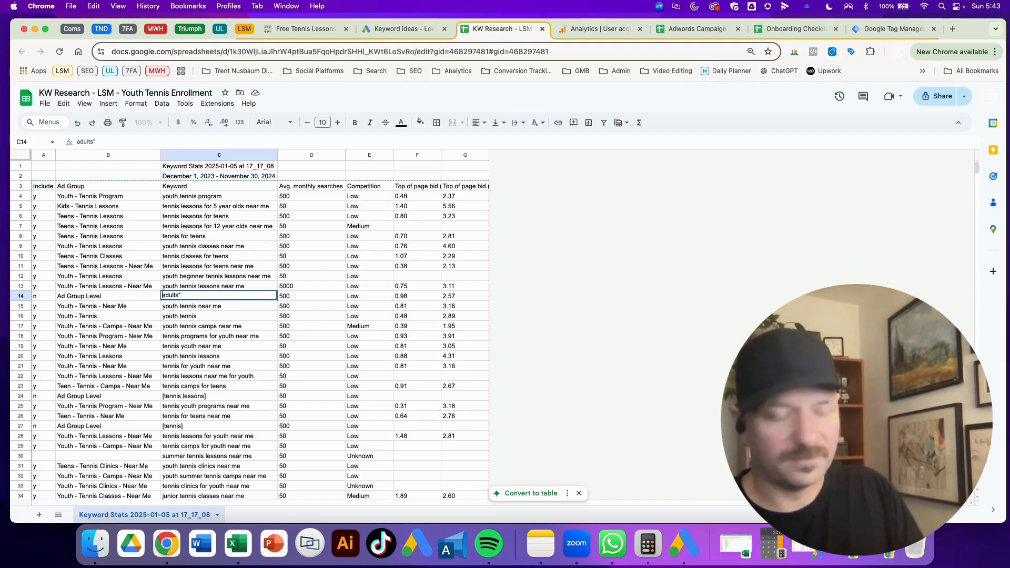
{"action": "left_click", "coordinate": [182, 317]}
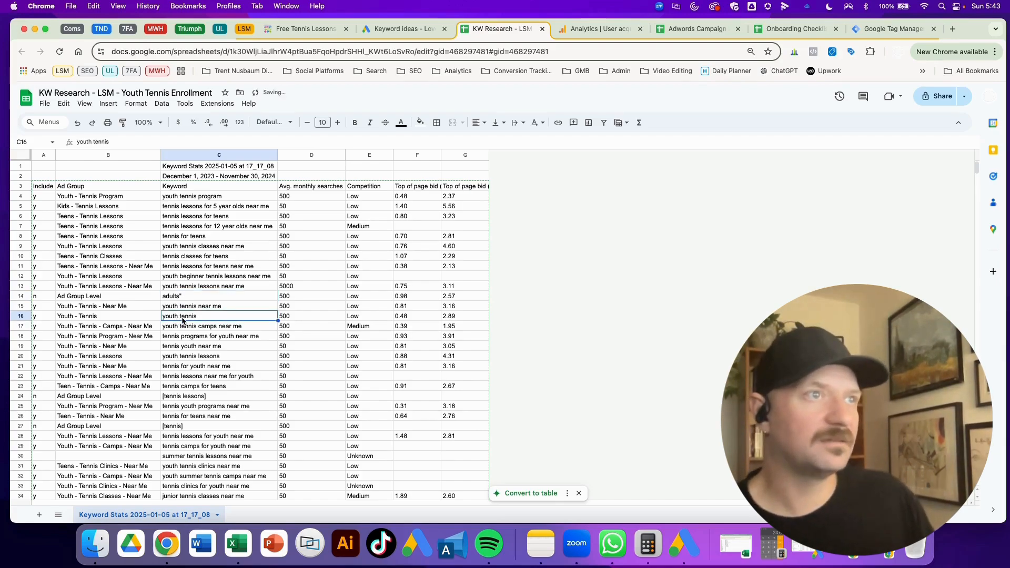
{"action": "double_click", "coordinate": [164, 296]}
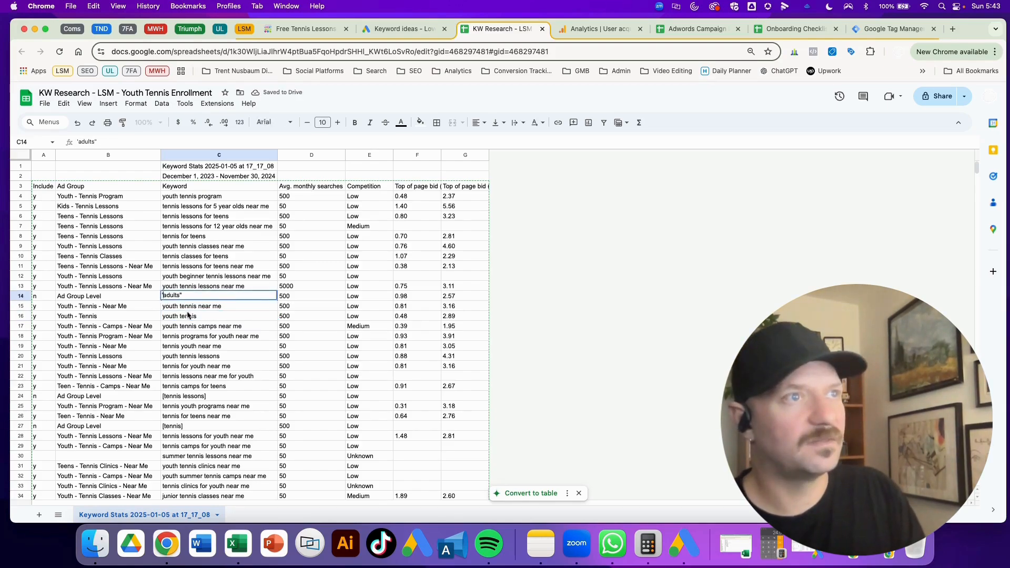
{"action": "type", "text": "\""}
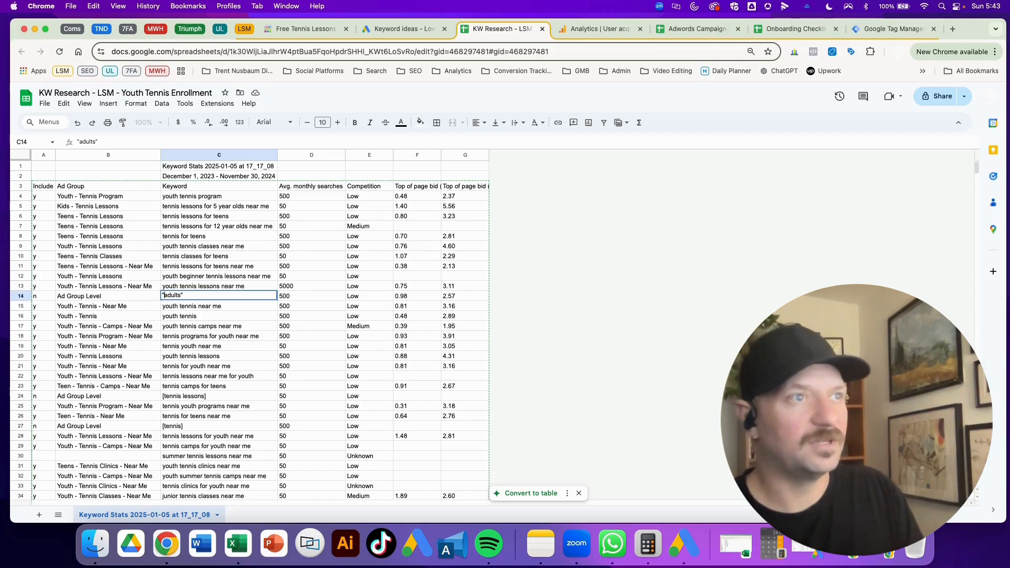
{"action": "left_click", "coordinate": [184, 317]}
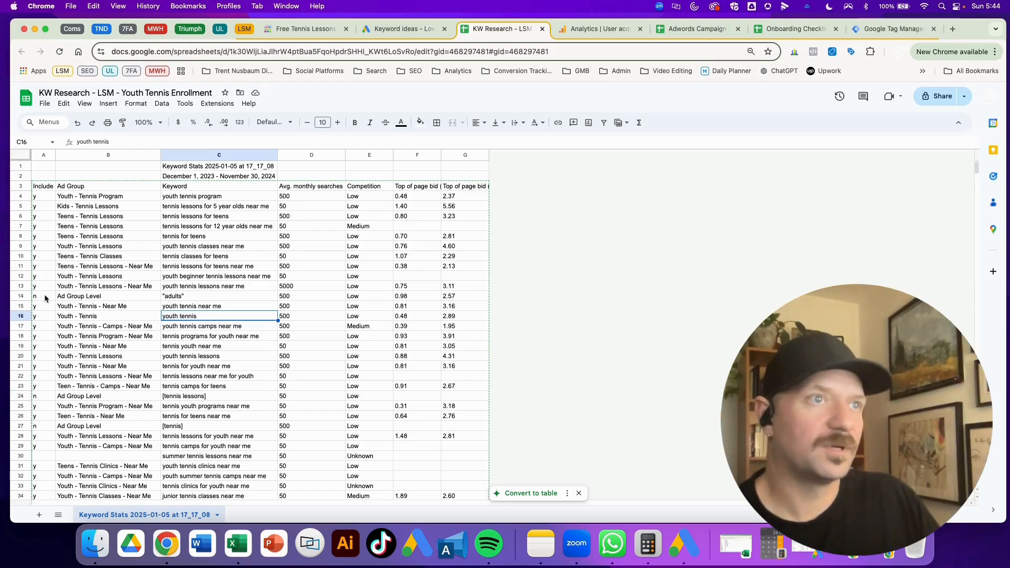
Step: Insert a blank row directly below the negative keyword [tennis] in row 27
{"action": "left_click", "coordinate": [108, 297]}
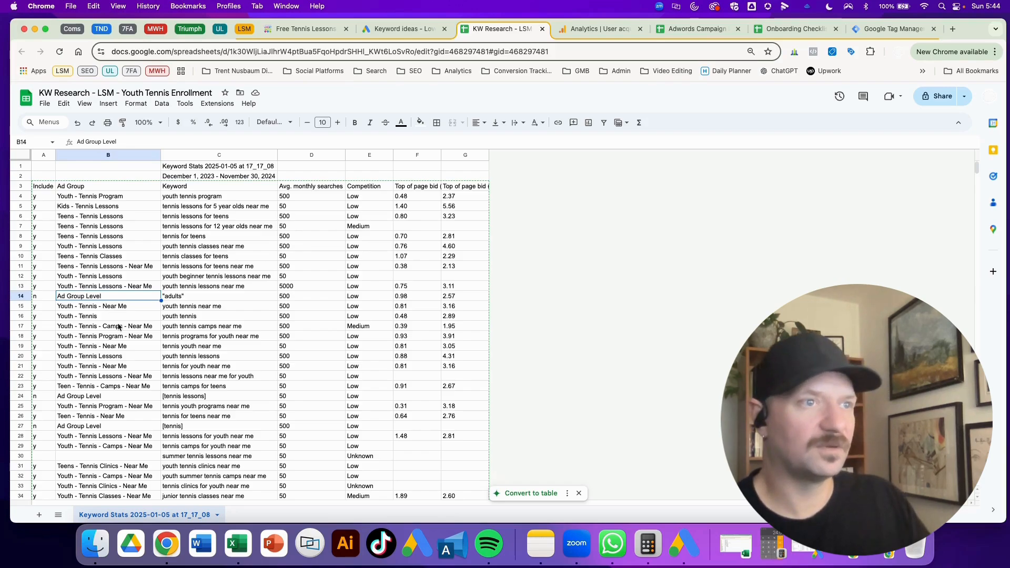
{"action": "scroll", "coordinate": [105, 379], "scroll_direction": "down", "scroll_amount": 1}
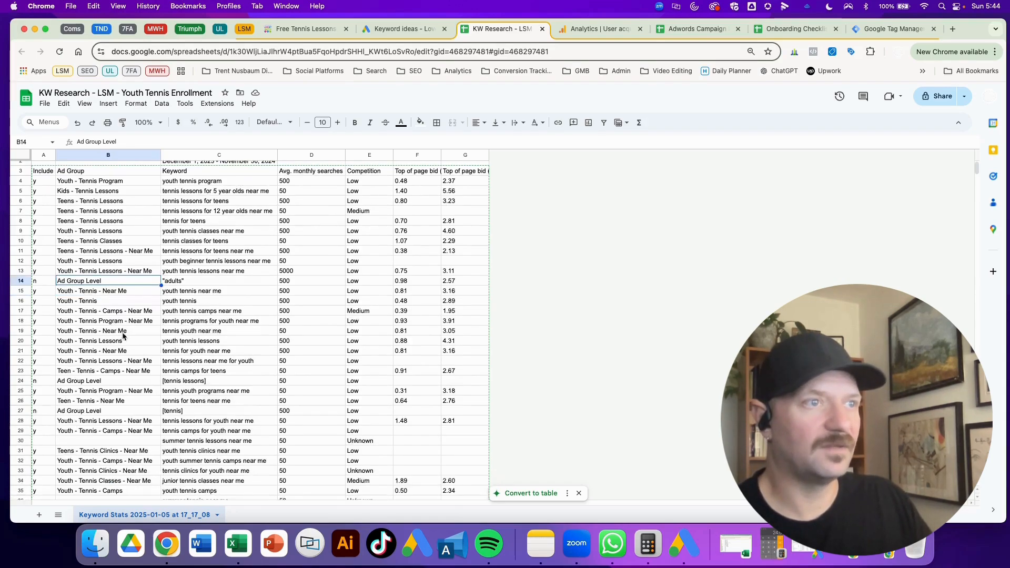
{"action": "left_click", "coordinate": [97, 412]}
{"action": "scroll", "coordinate": [100, 408], "scroll_direction": "down", "scroll_amount": 3}
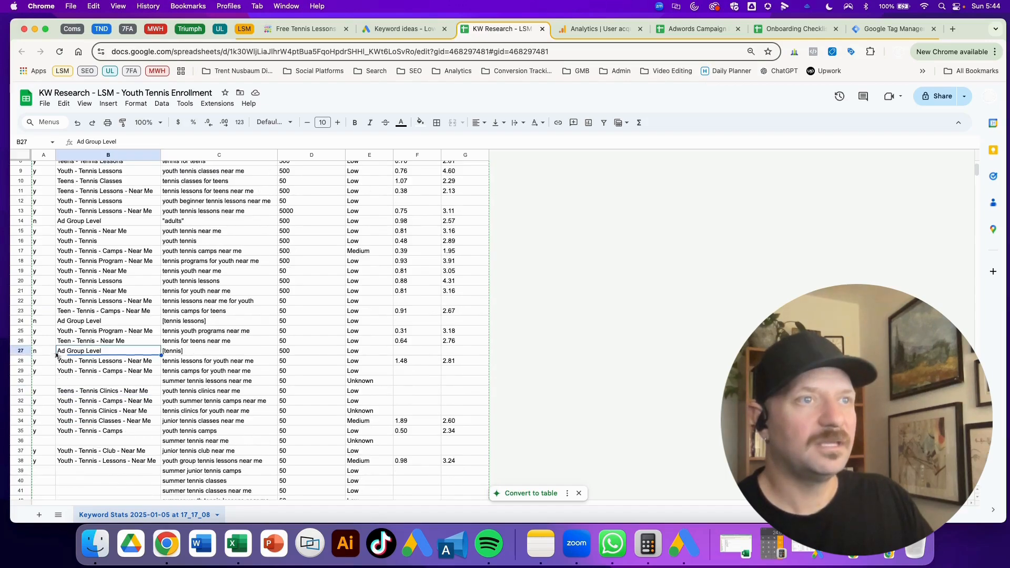
{"action": "left_click_drag", "start_coordinate": [48, 352], "coordinate": [197, 357]}
{"action": "left_click", "coordinate": [198, 357]}
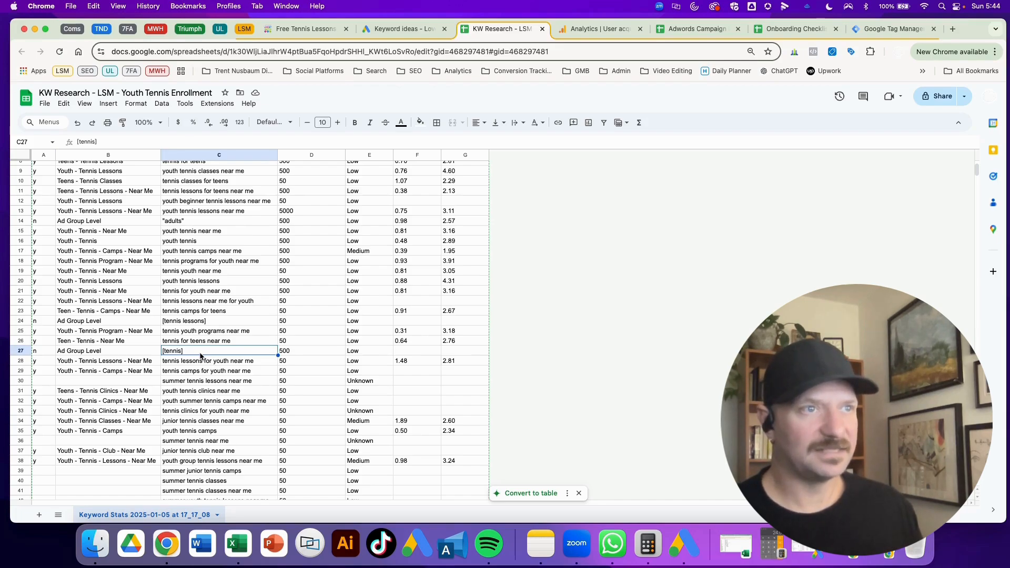
{"action": "right_click", "coordinate": [21, 361]}
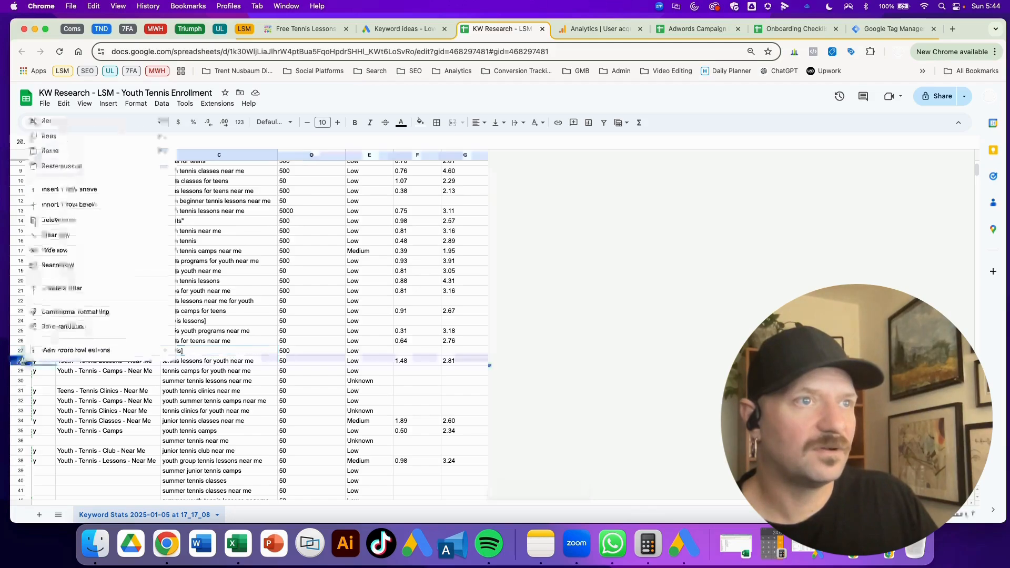
{"action": "left_click", "coordinate": [57, 191]}
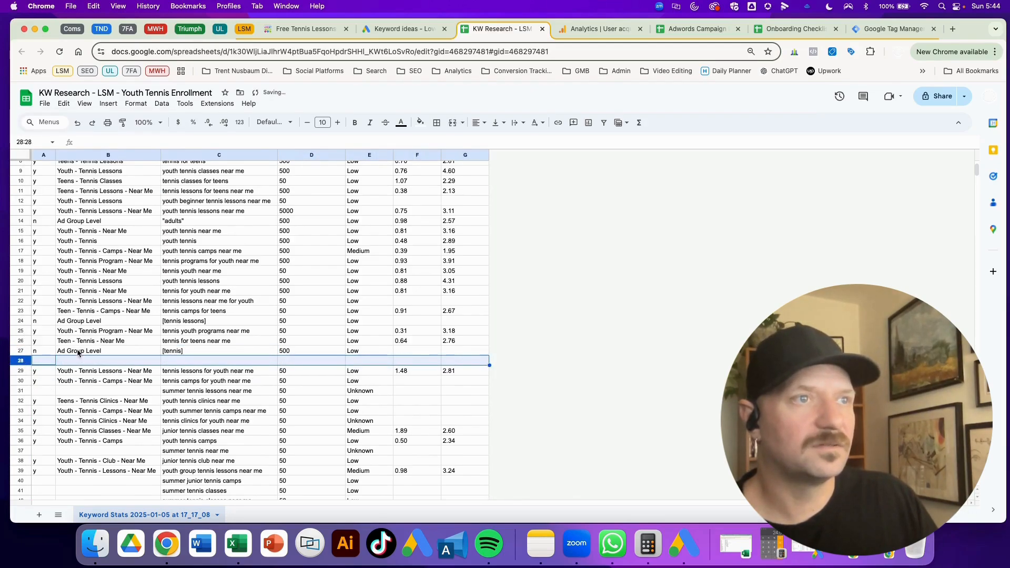
Step: Fill row 27's Include mark, ad group and keyword down into row 28 and change the keyword in C28 to [tennis lessons]
{"action": "left_click_drag", "start_coordinate": [48, 354], "coordinate": [206, 367]}
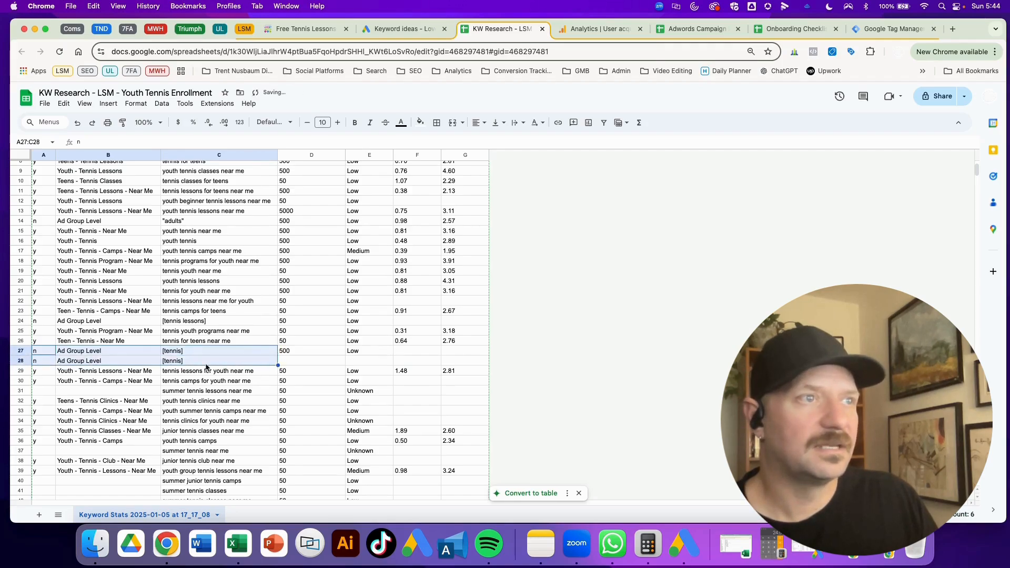
{"action": "double_click", "coordinate": [180, 362]}
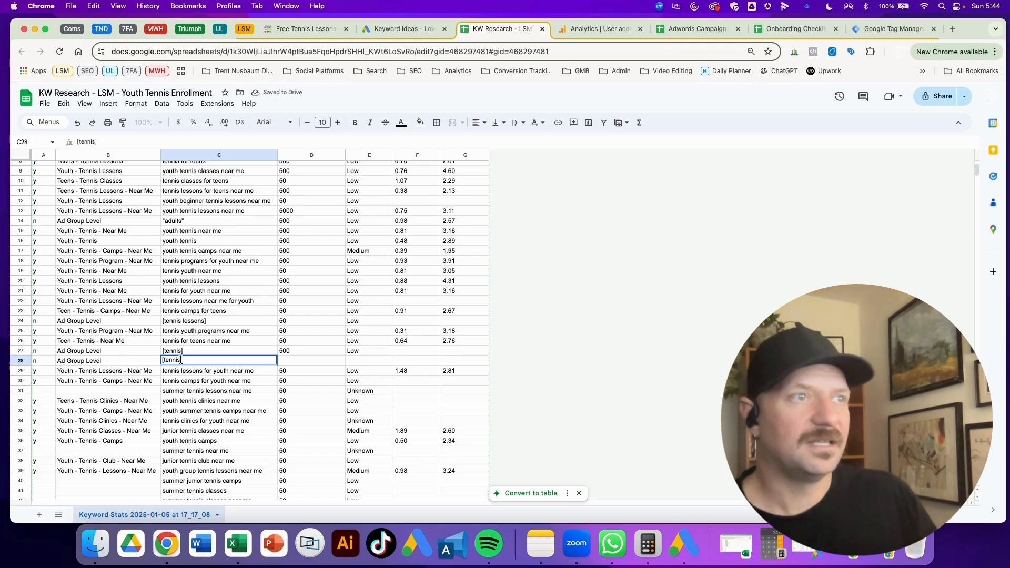
{"action": "type", "text": "Les"}
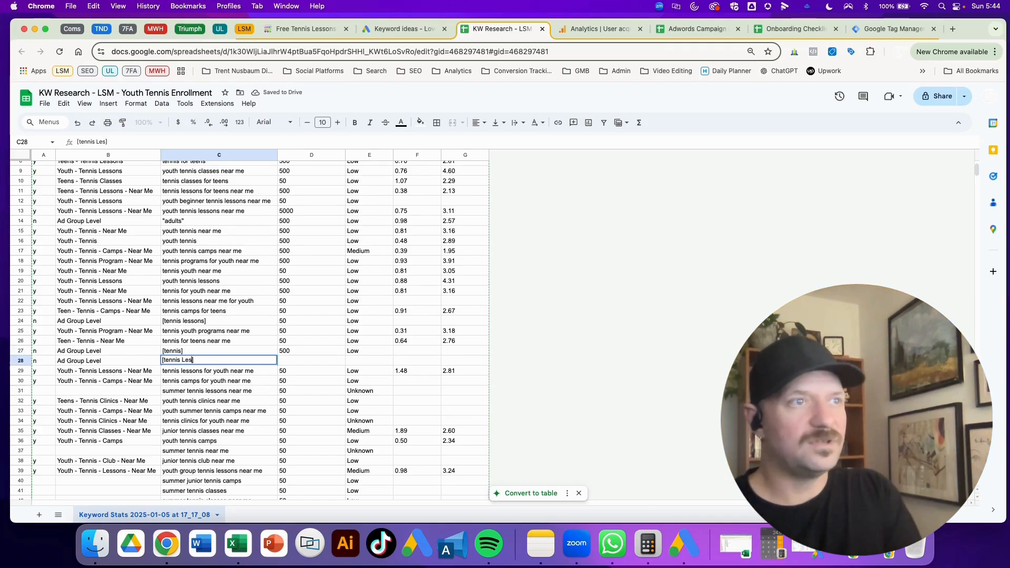
{"action": "key", "text": "BackSpace"}
{"action": "key", "text": "BackSpace"}
{"action": "key", "text": "BackSpace"}
{"action": "type", "text": "lessons"}
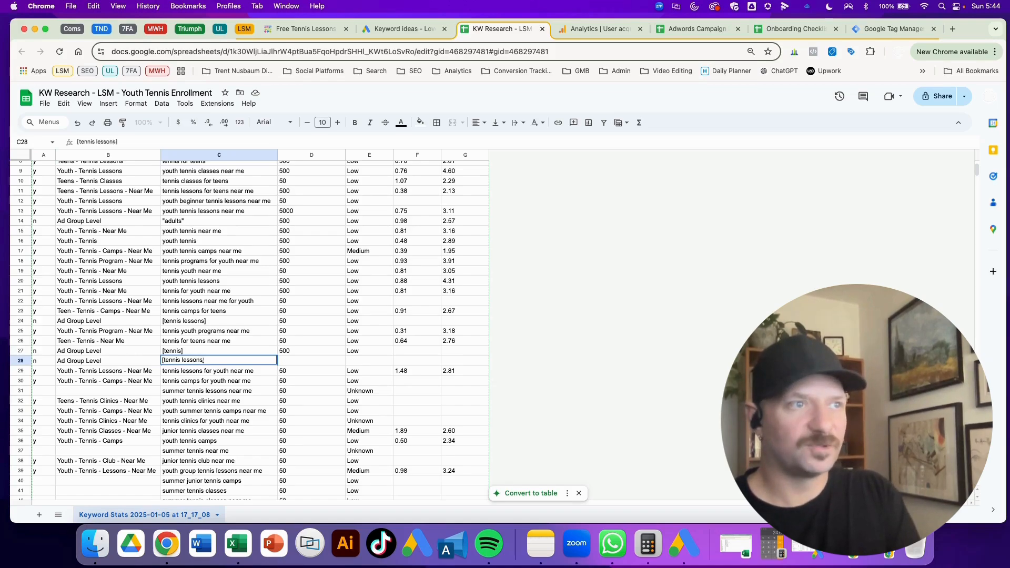
{"action": "key", "text": "Return"}
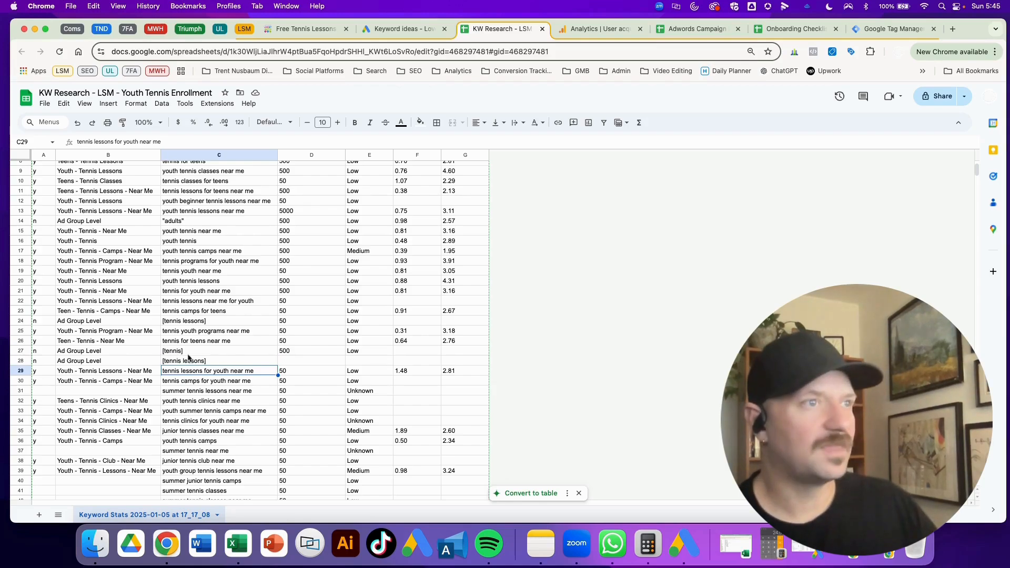
Step: Review the two negative keywords and their Ad Group Level entries in B27:C28
{"action": "left_click_drag", "start_coordinate": [179, 353], "coordinate": [194, 365]}
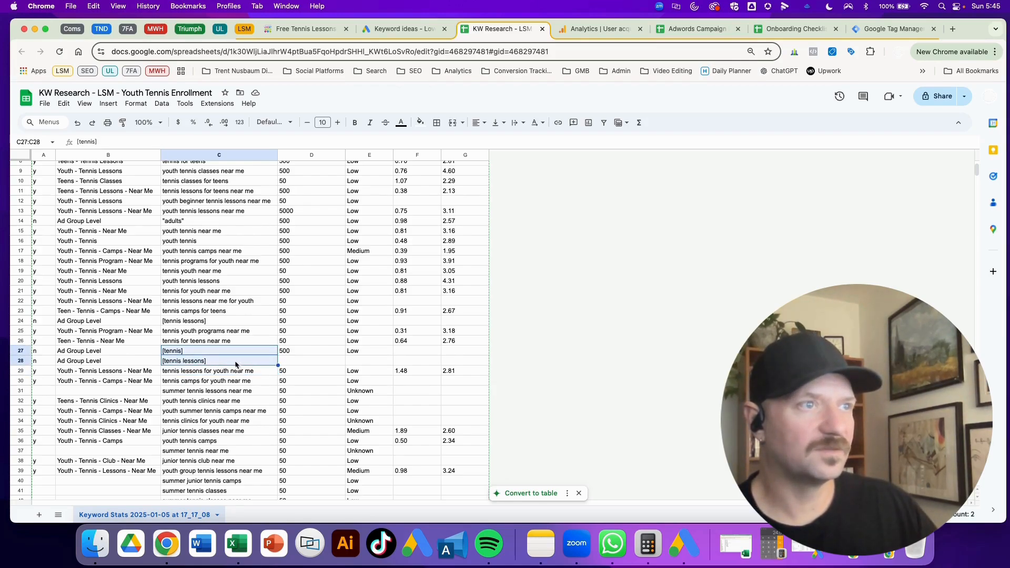
{"action": "left_click_drag", "start_coordinate": [104, 352], "coordinate": [106, 363]}
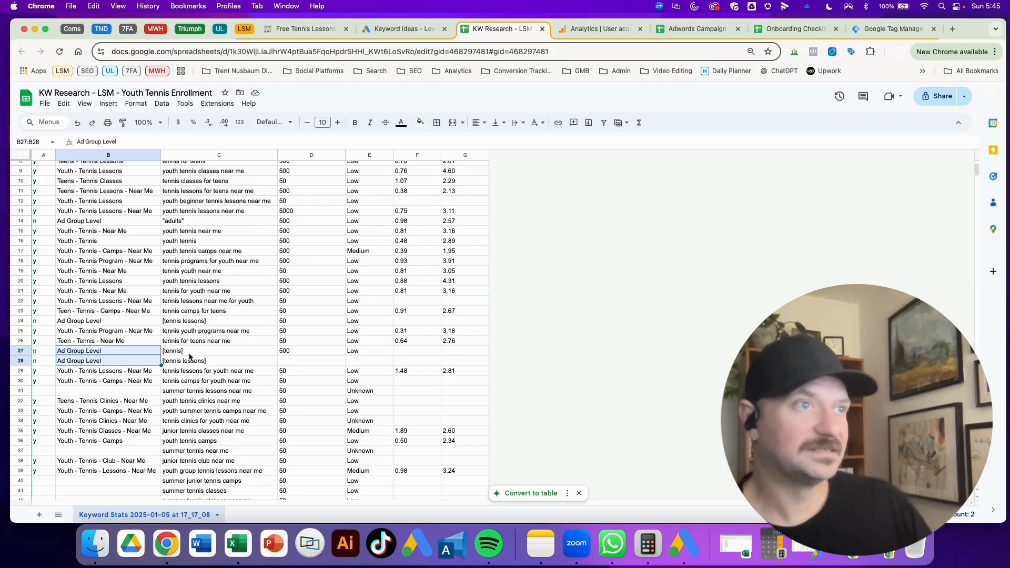
{"action": "left_click_drag", "start_coordinate": [205, 351], "coordinate": [202, 362]}
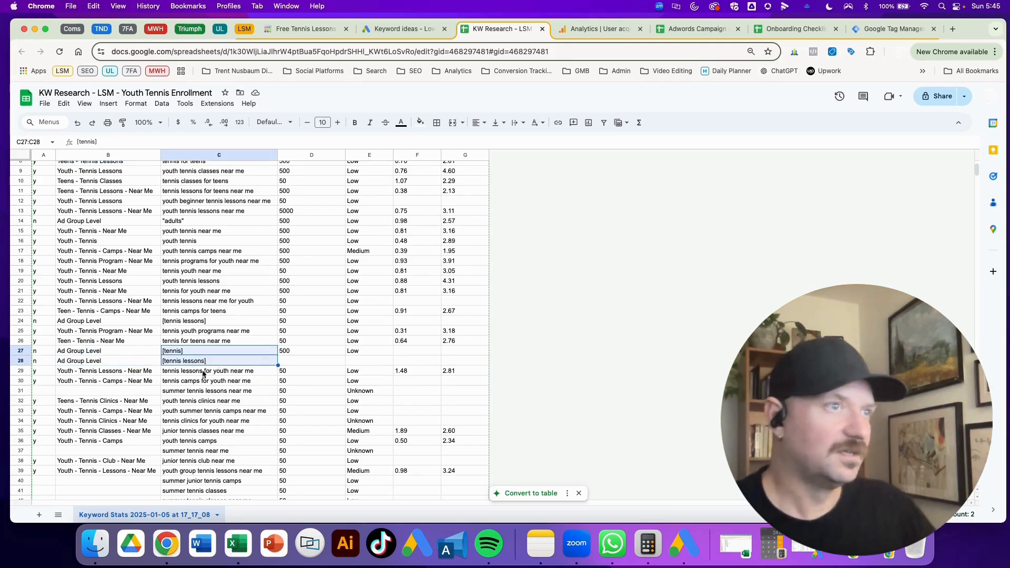
Step: Examine the unassigned keywords at the end of the list in C57:C60, including their search volume and competition
{"action": "scroll", "coordinate": [215, 381], "scroll_direction": "down", "scroll_amount": 2}
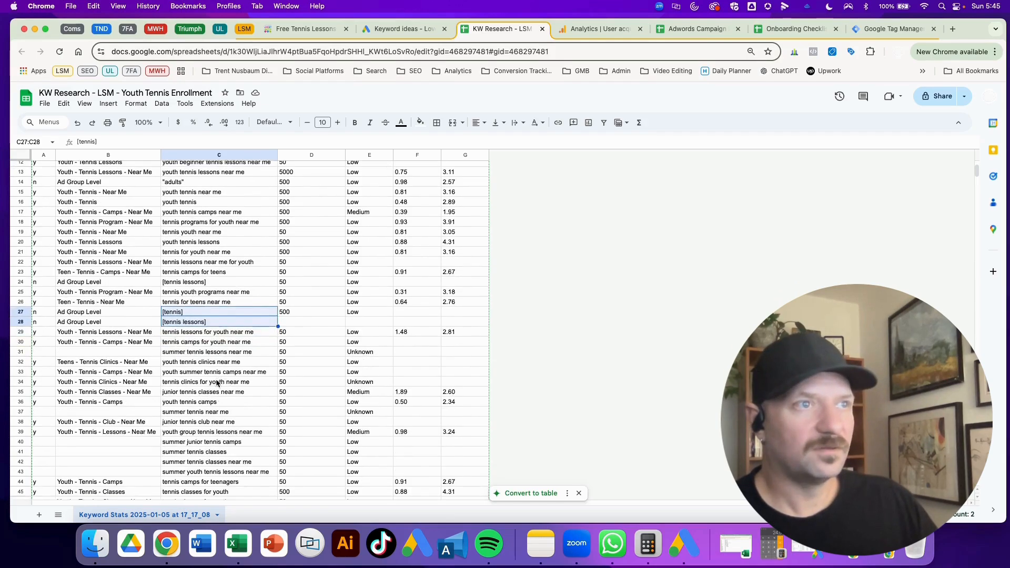
{"action": "scroll", "coordinate": [215, 381], "scroll_direction": "down", "scroll_amount": 8}
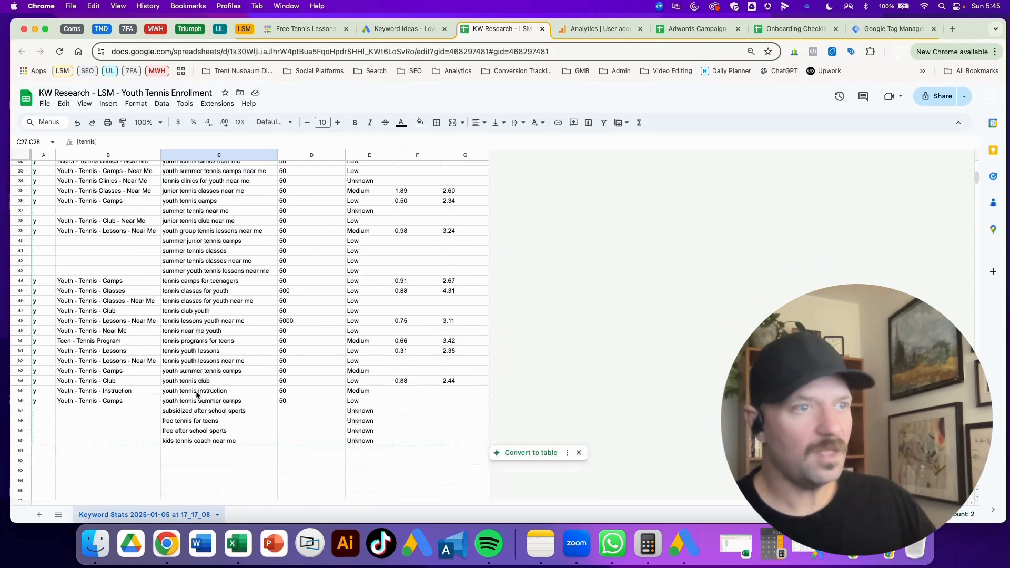
{"action": "left_click", "coordinate": [238, 431]}
{"action": "left_click_drag", "start_coordinate": [240, 412], "coordinate": [374, 442]}
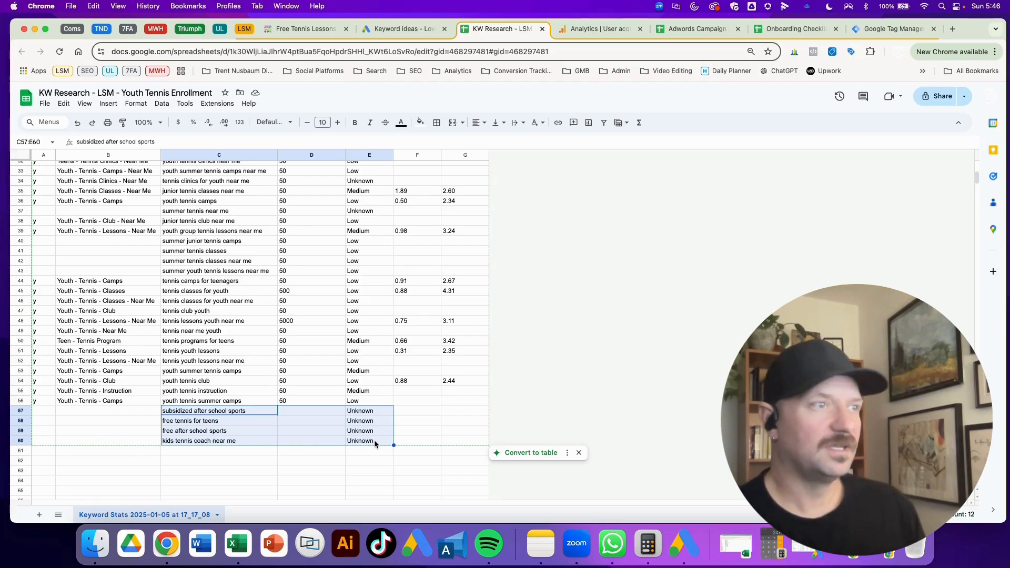
{"action": "left_click", "coordinate": [351, 430]}
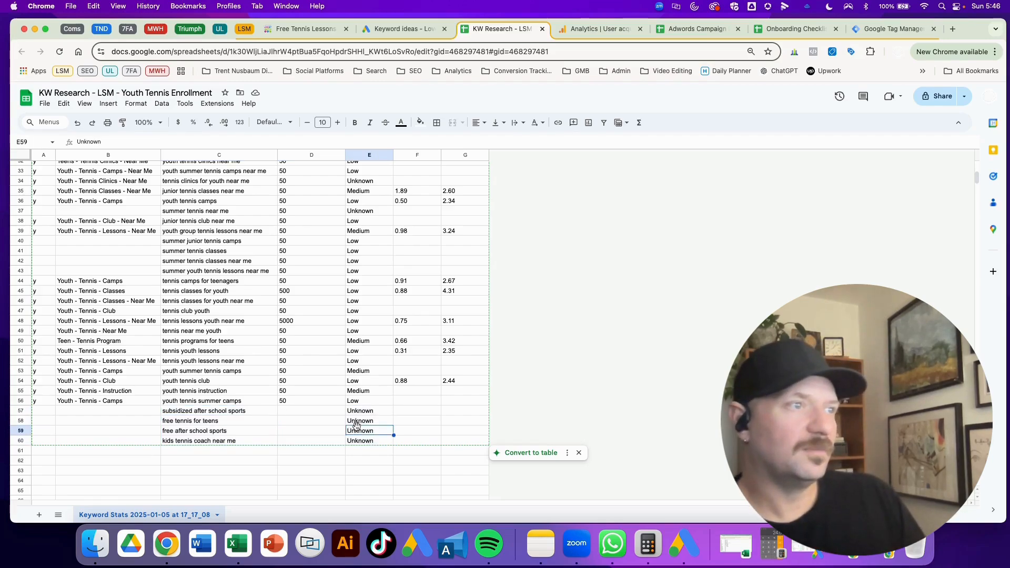
{"action": "left_click_drag", "start_coordinate": [292, 413], "coordinate": [361, 443]}
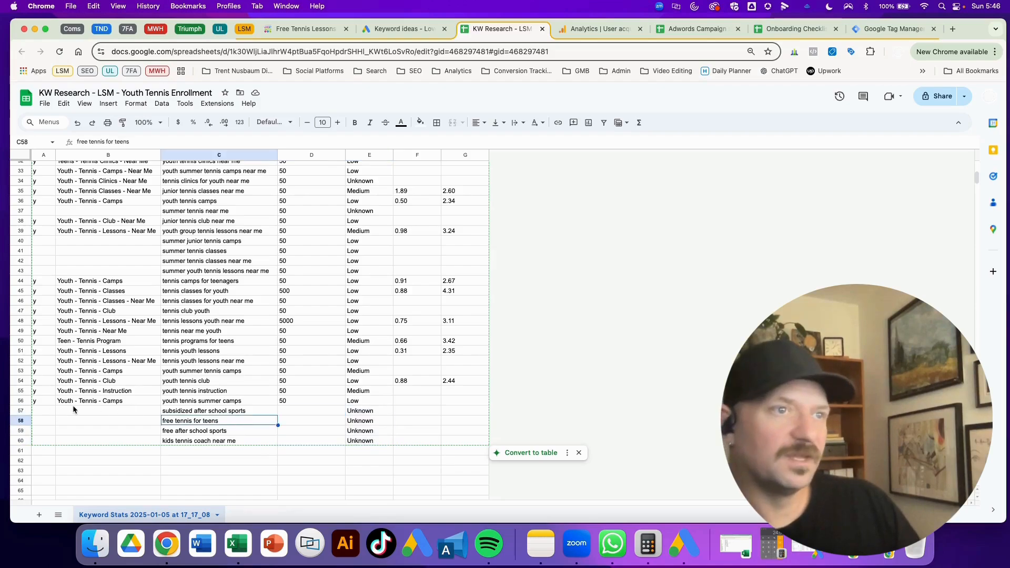
{"action": "left_click", "coordinate": [118, 422]}
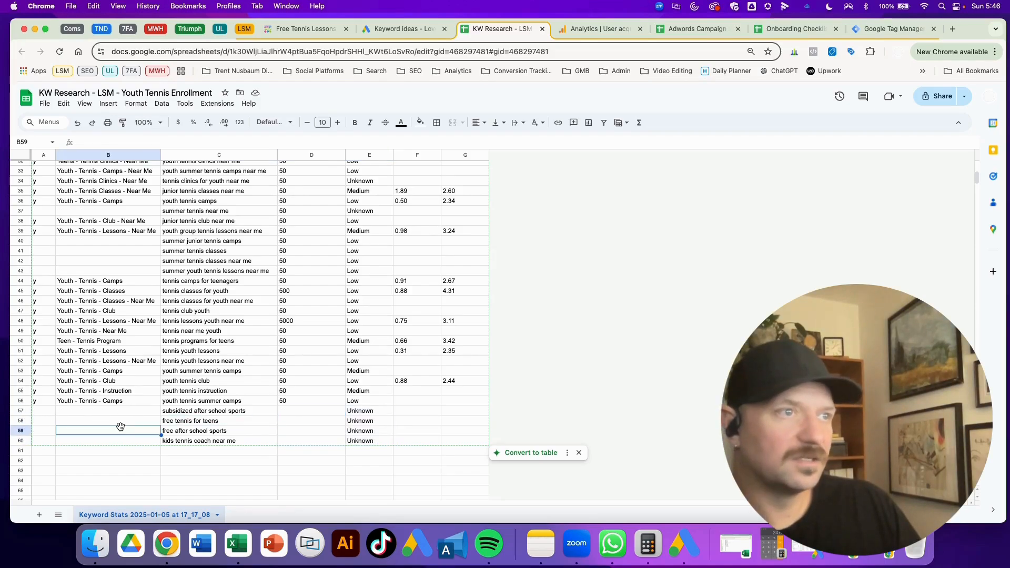
{"action": "left_click", "coordinate": [203, 412]}
{"action": "left_click_drag", "start_coordinate": [200, 417], "coordinate": [202, 439]}
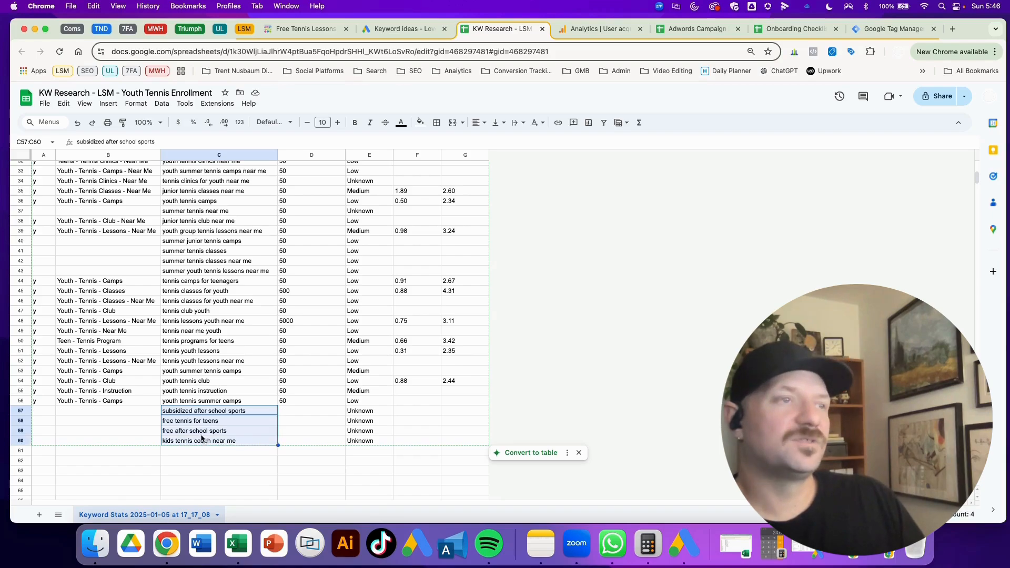
{"action": "left_click", "coordinate": [147, 424]}
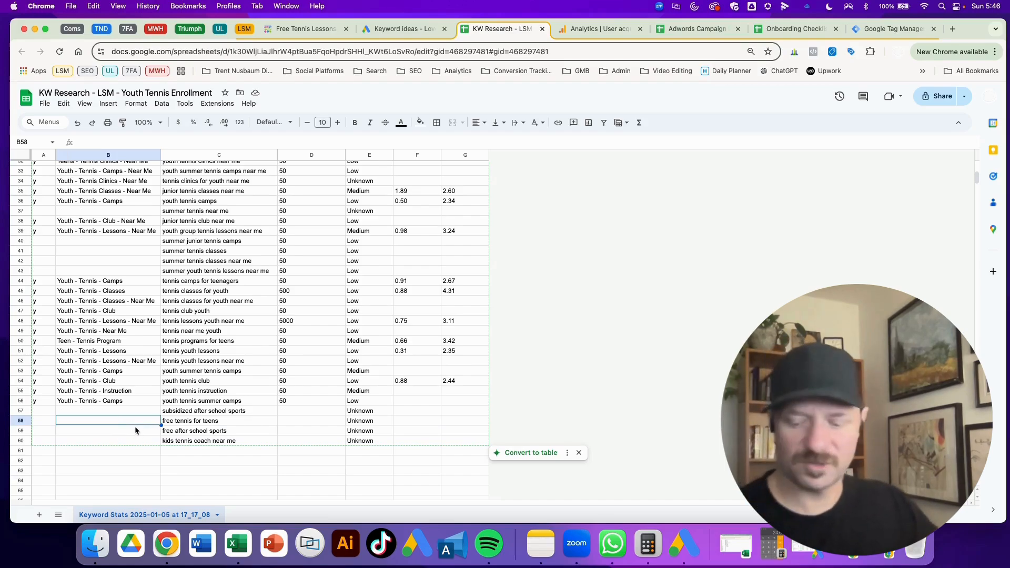
Step: Add a filter to the keyword table's header row A3:G3
{"action": "scroll", "coordinate": [128, 415], "scroll_direction": "up", "scroll_amount": 10}
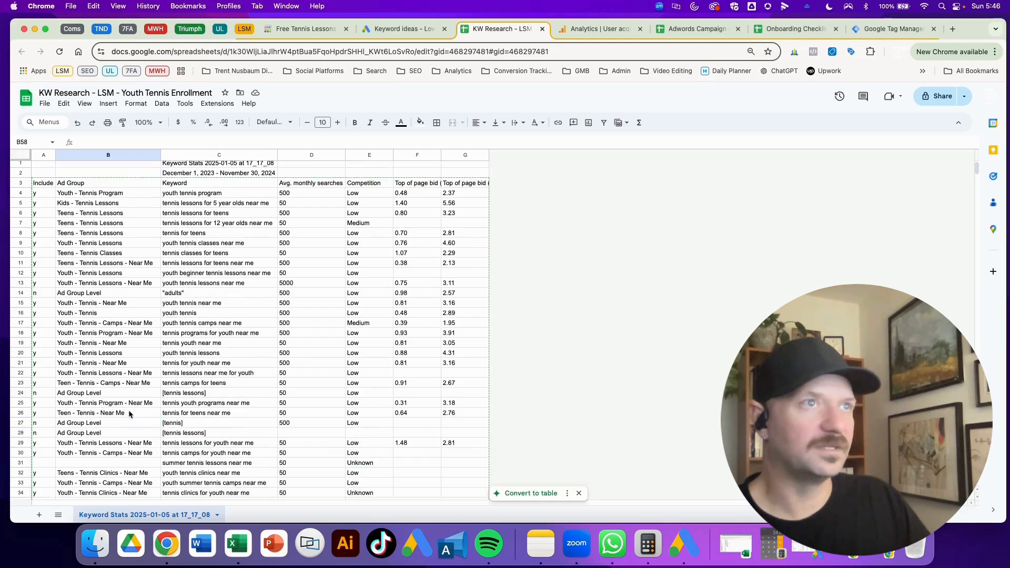
{"action": "left_click", "coordinate": [43, 188]}
{"action": "left_click_drag", "start_coordinate": [43, 190], "coordinate": [458, 190]}
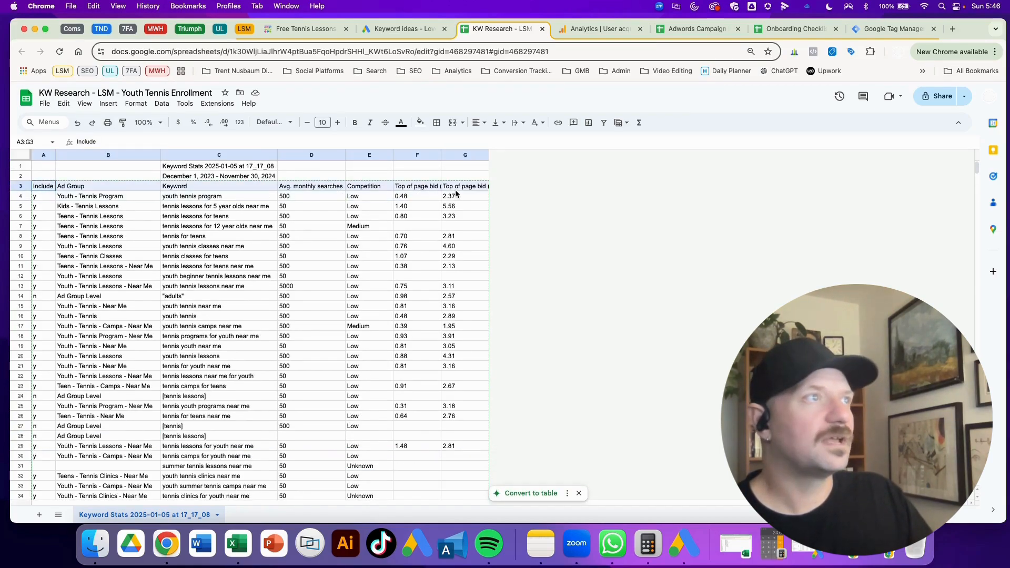
{"action": "left_click", "coordinate": [603, 123]}
{"action": "left_click", "coordinate": [160, 237]}
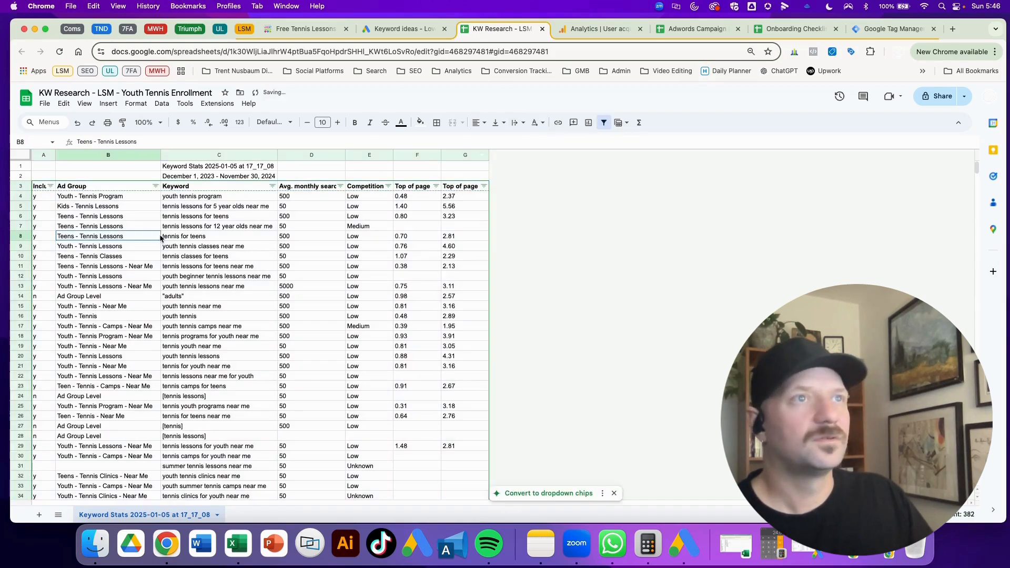
Step: Sort the keyword table by the Ad Group column from A to Z
{"action": "left_click", "coordinate": [156, 187]}
{"action": "left_click", "coordinate": [67, 201]}
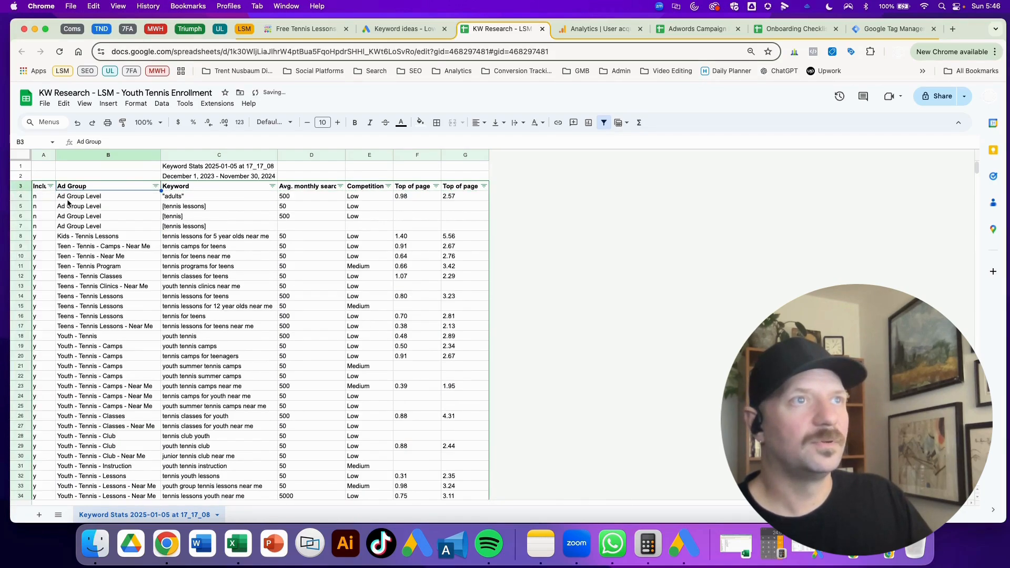
{"action": "left_click", "coordinate": [139, 258]}
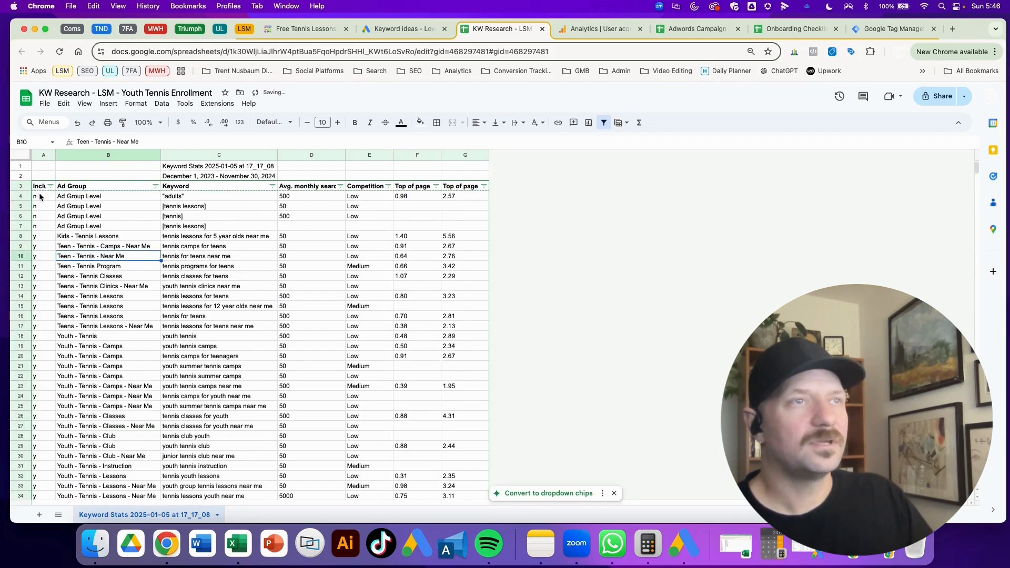
Step: Review the negative keyword rows in A4:G7 and skim the sorted ad groups down to the unassigned keywords
{"action": "left_click_drag", "start_coordinate": [40, 196], "coordinate": [481, 233]}
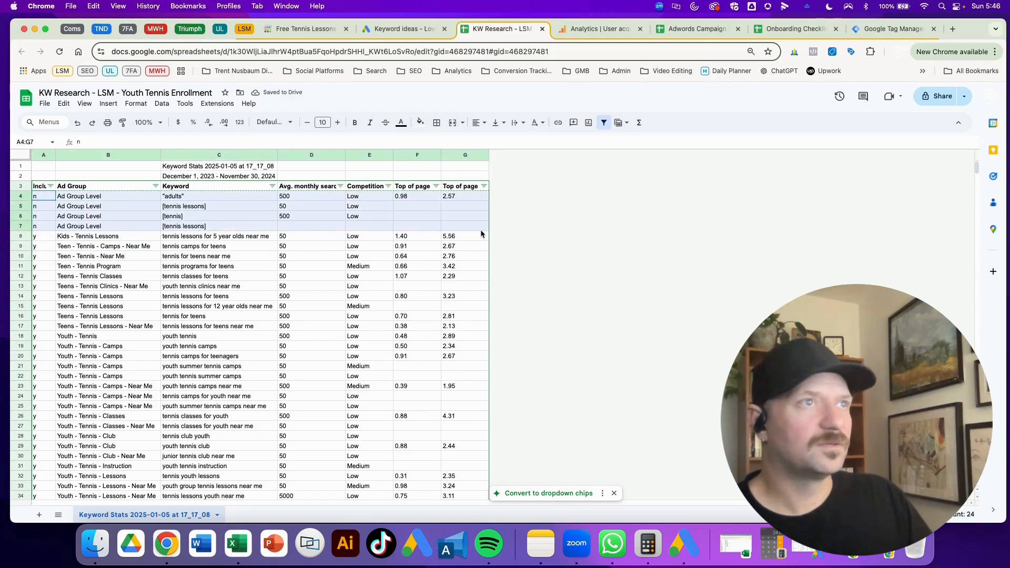
{"action": "left_click", "coordinate": [229, 258]}
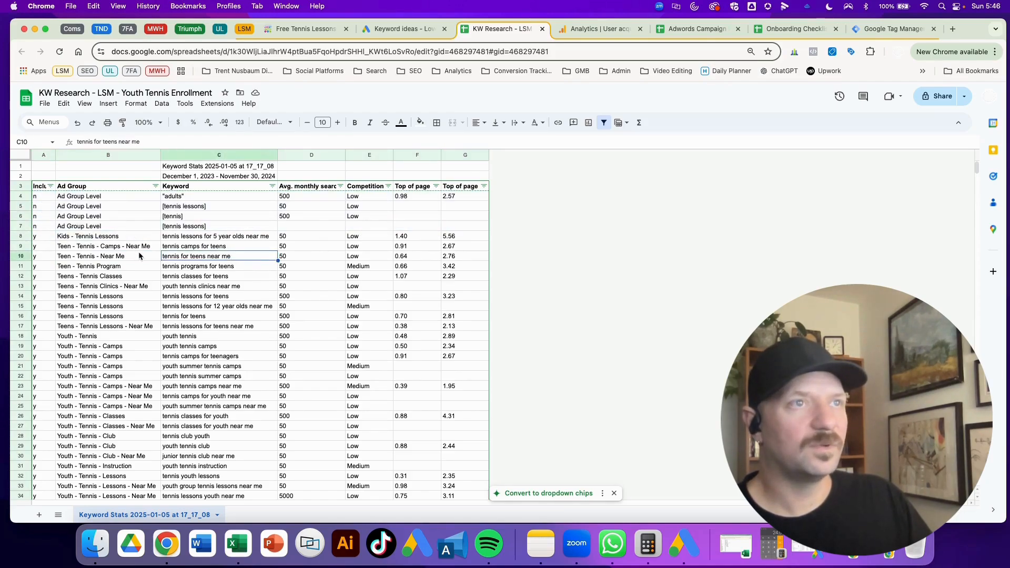
{"action": "scroll", "coordinate": [141, 260], "scroll_direction": "down", "scroll_amount": 2}
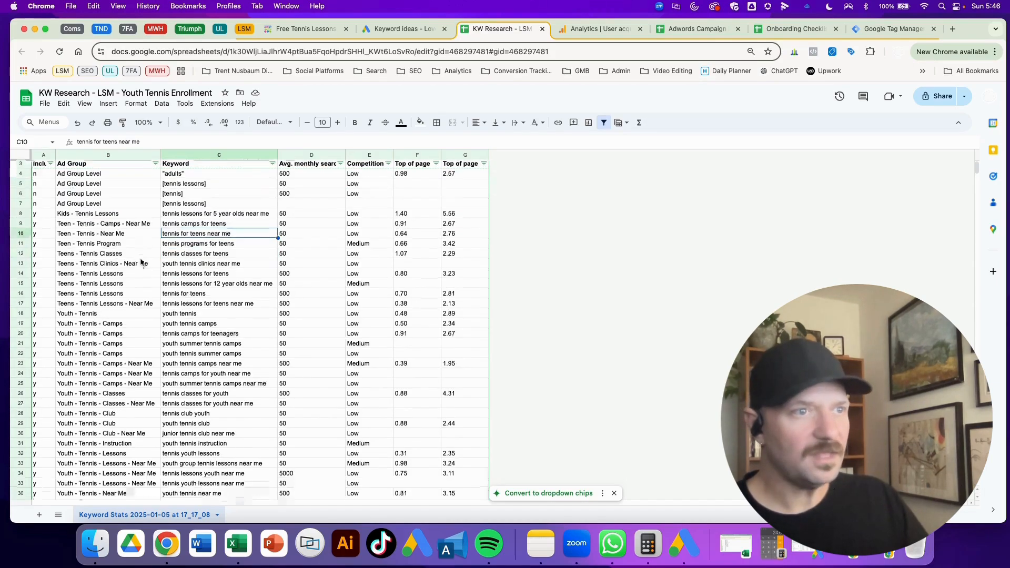
{"action": "scroll", "coordinate": [141, 261], "scroll_direction": "down", "scroll_amount": 10}
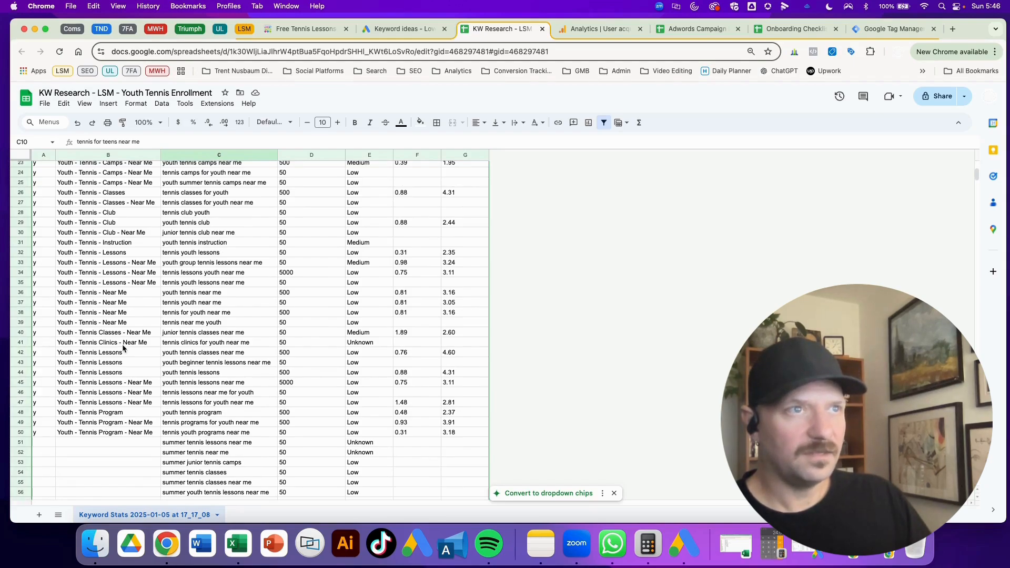
{"action": "scroll", "coordinate": [124, 347], "scroll_direction": "up", "scroll_amount": 10}
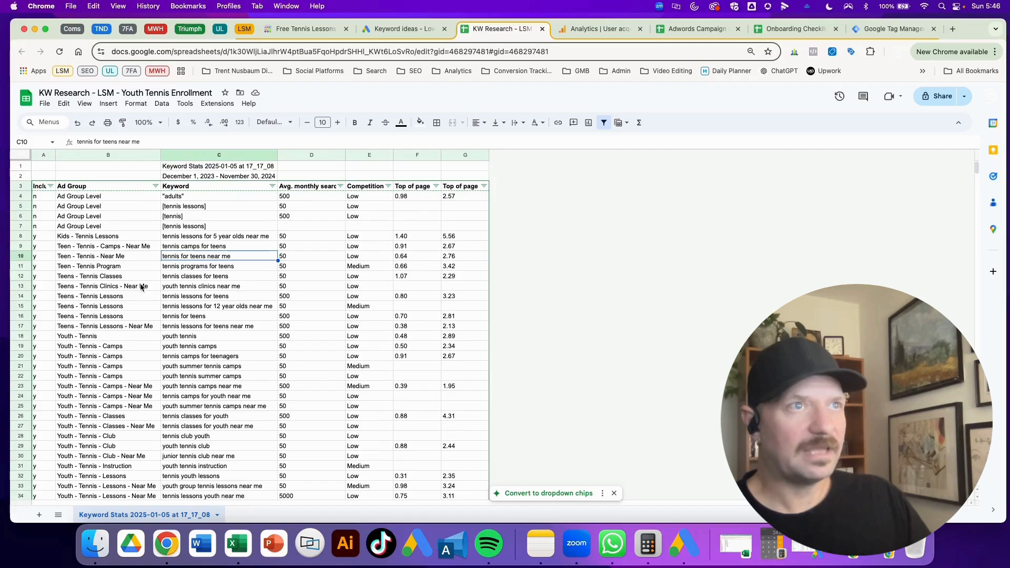
{"action": "left_click", "coordinate": [142, 286]}
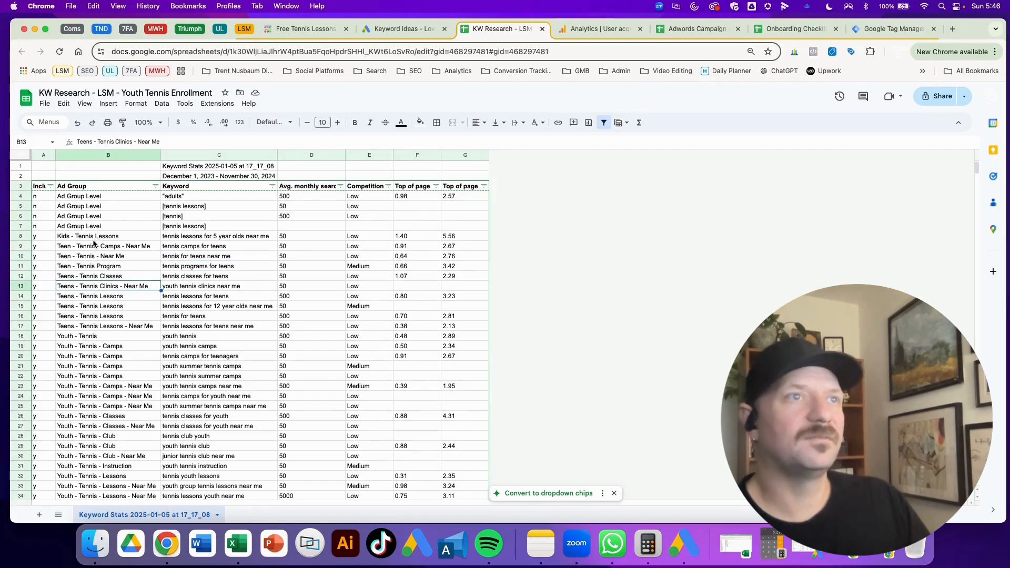
{"action": "left_click", "coordinate": [129, 257]}
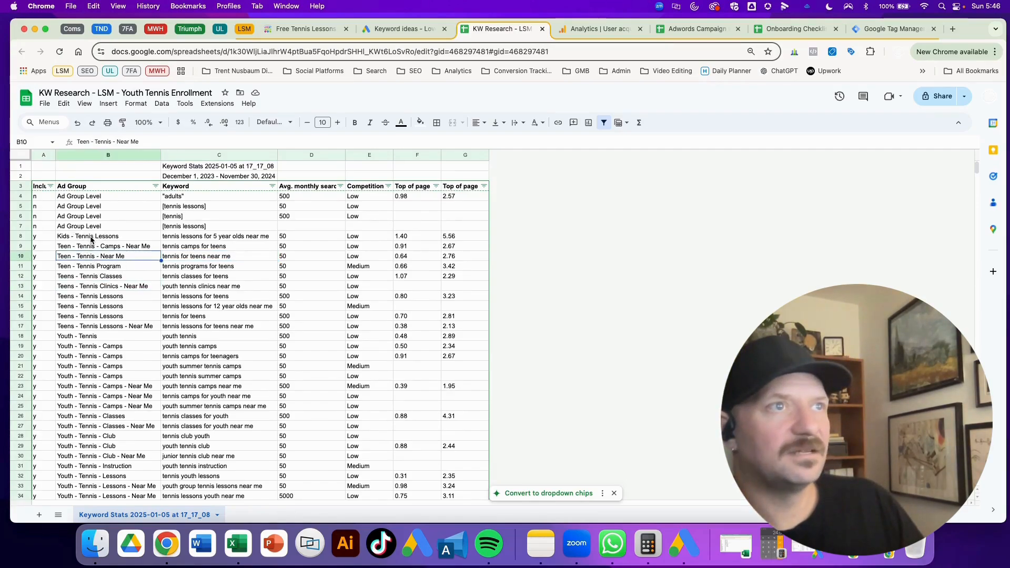
Step: Compare the Kids, Teen and Youth camps ad group names in column B, including B19:B24
{"action": "left_click", "coordinate": [91, 237]}
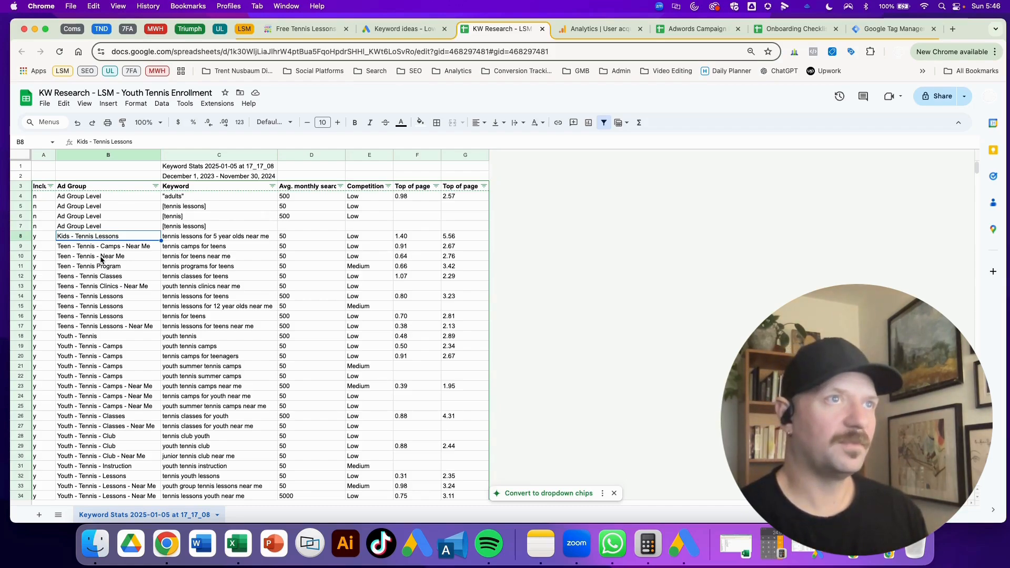
{"action": "left_click", "coordinate": [101, 258]}
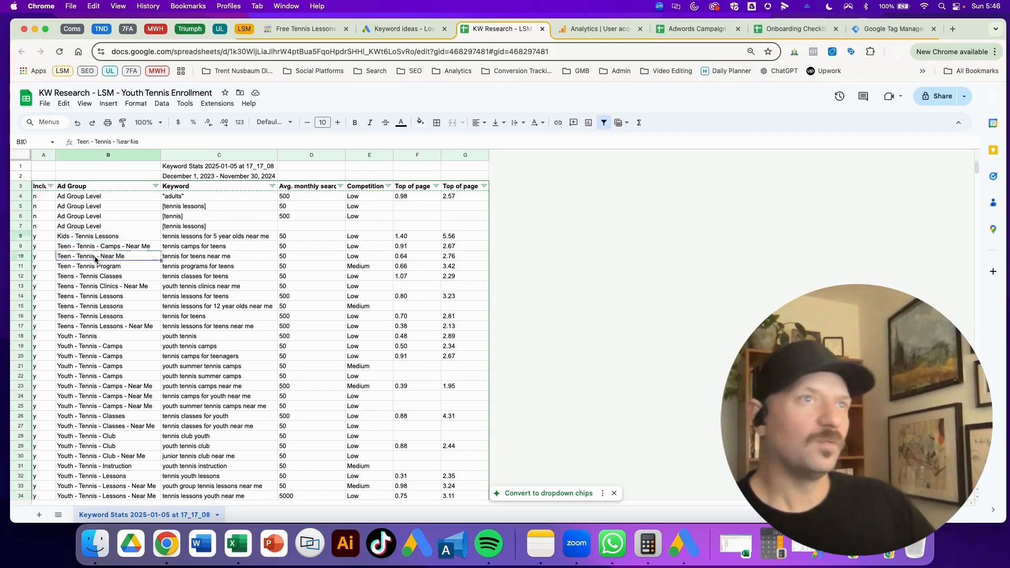
{"action": "left_click", "coordinate": [66, 238]}
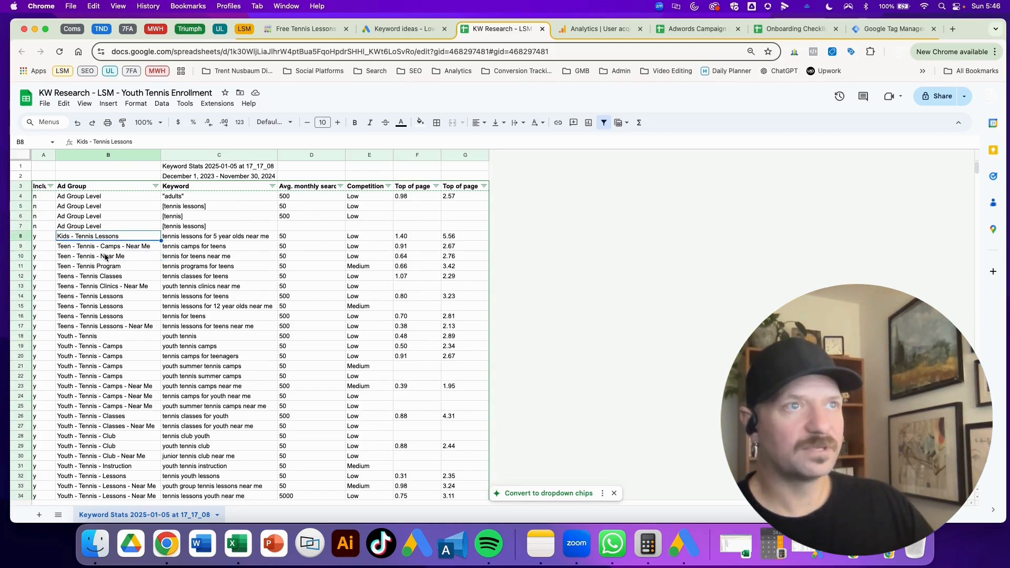
{"action": "left_click_drag", "start_coordinate": [75, 247], "coordinate": [74, 257]}
{"action": "left_click_drag", "start_coordinate": [76, 349], "coordinate": [77, 395]}
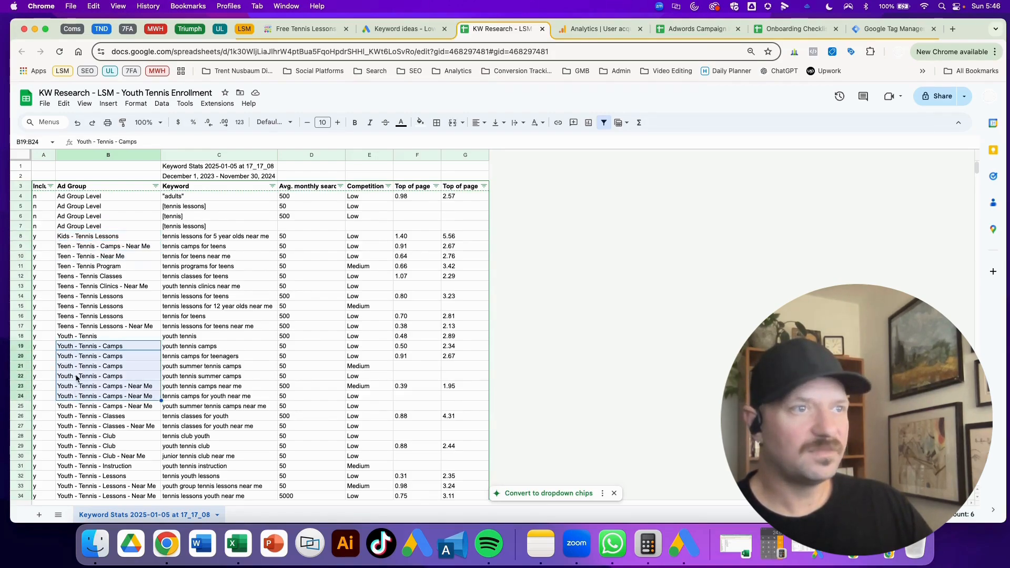
{"action": "scroll", "coordinate": [75, 376], "scroll_direction": "down", "scroll_amount": 8}
{"action": "scroll", "coordinate": [74, 375], "scroll_direction": "up", "scroll_amount": 8}
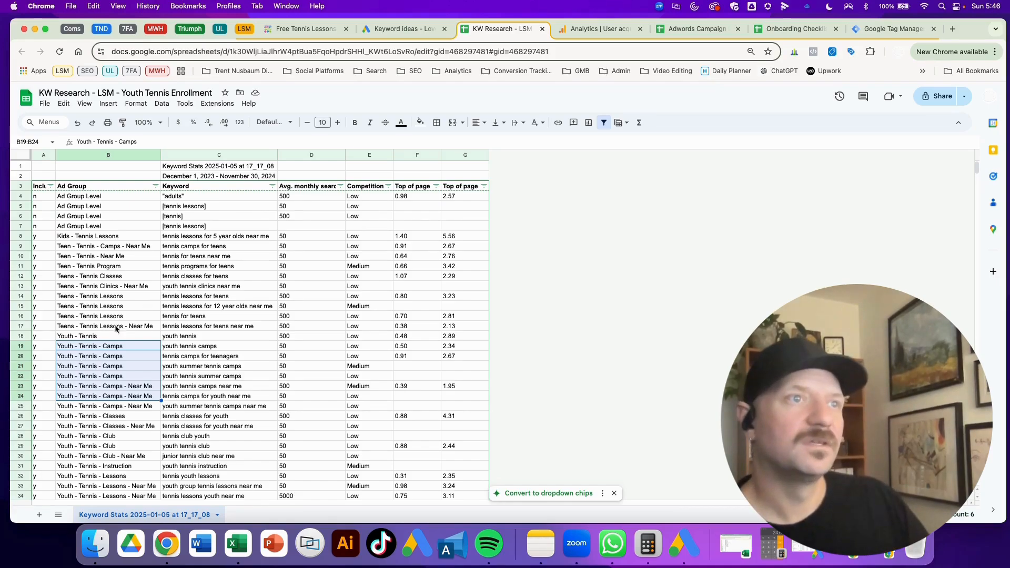
Step: Examine the Youth - Tennis - Near Me ad group in B36:B39 and its keywords
{"action": "scroll", "coordinate": [111, 329], "scroll_direction": "down", "scroll_amount": 3}
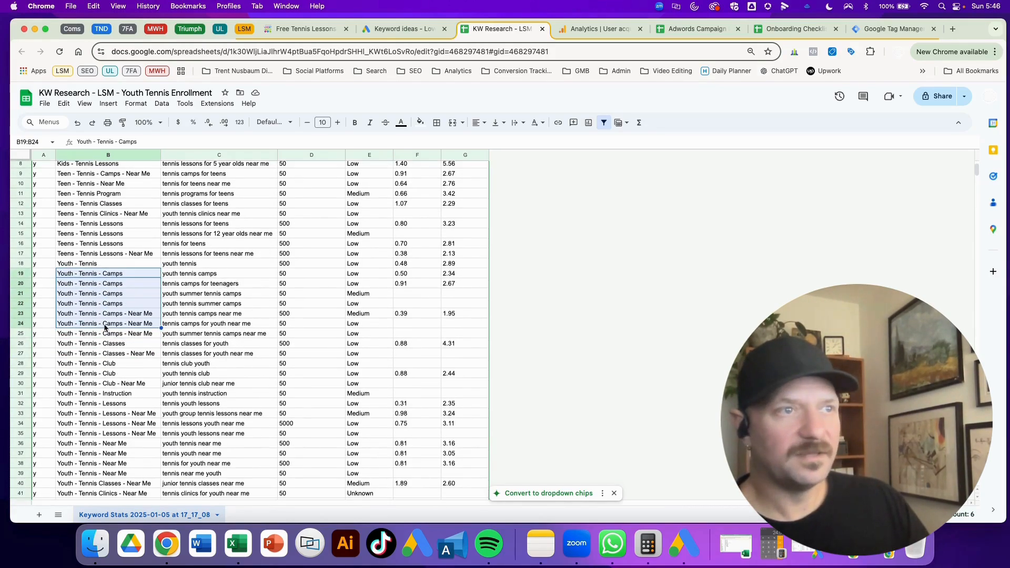
{"action": "scroll", "coordinate": [104, 327], "scroll_direction": "down", "scroll_amount": 5}
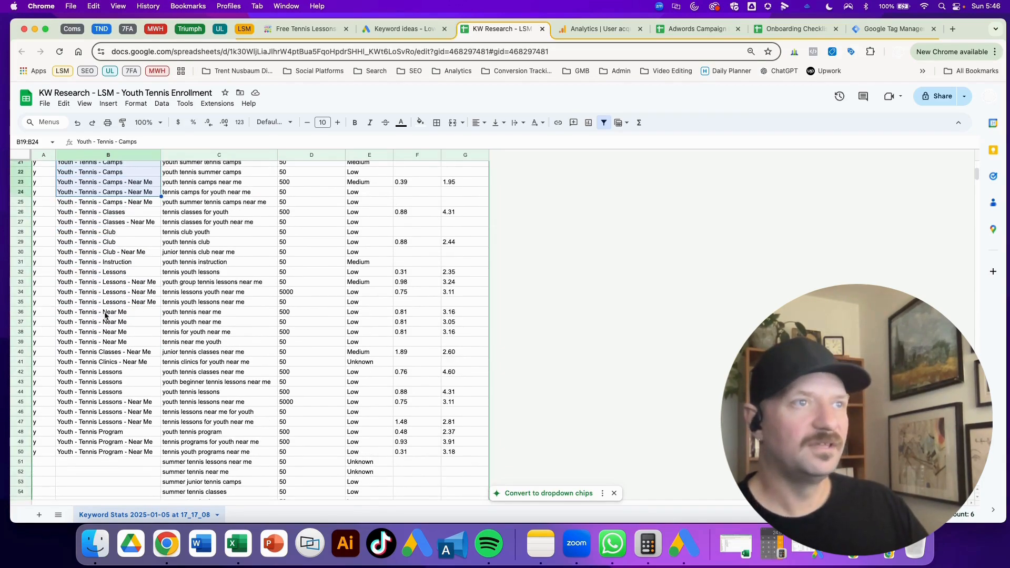
{"action": "left_click_drag", "start_coordinate": [105, 314], "coordinate": [110, 343]}
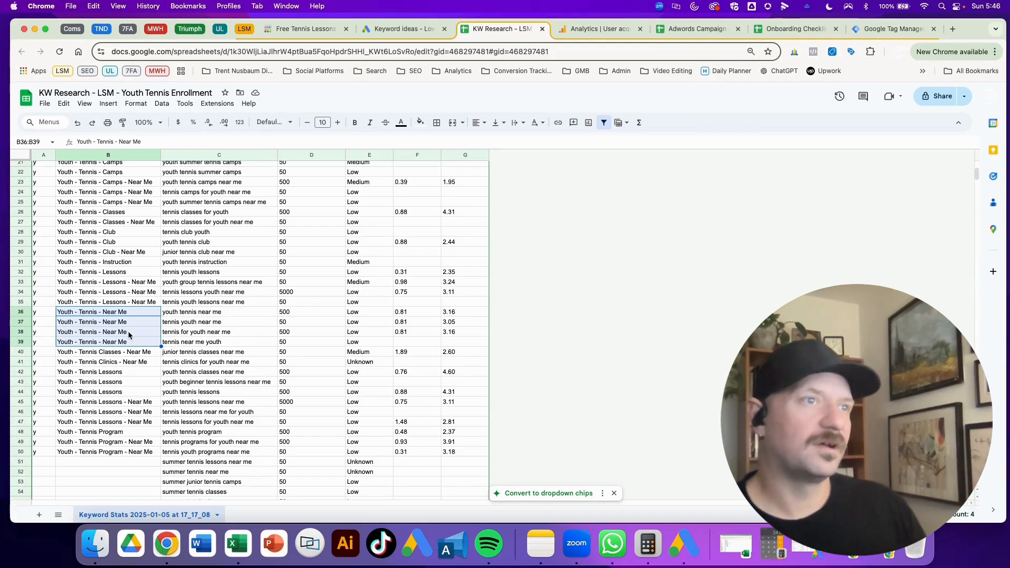
{"action": "left_click", "coordinate": [106, 321]}
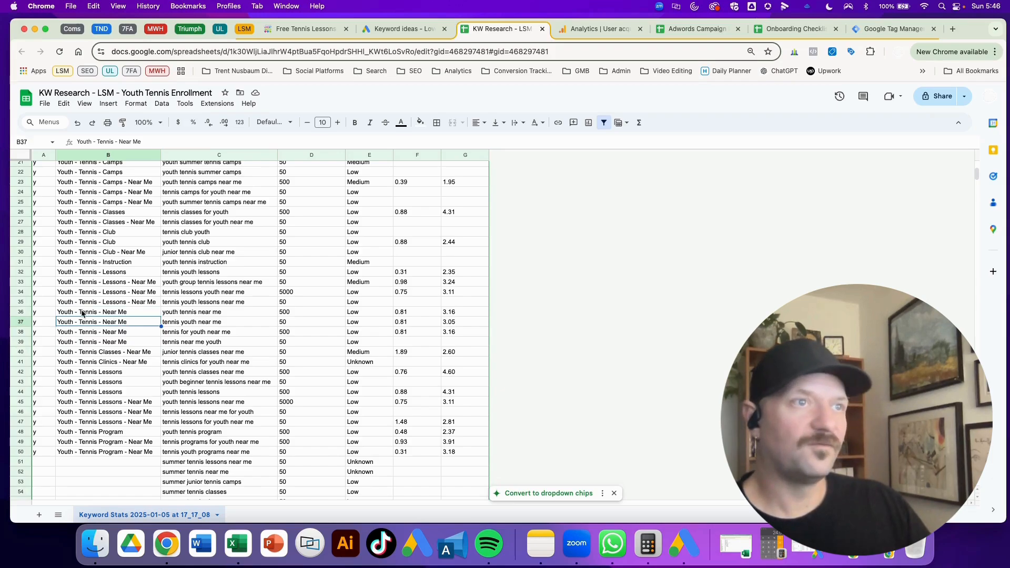
{"action": "left_click_drag", "start_coordinate": [82, 313], "coordinate": [97, 345]}
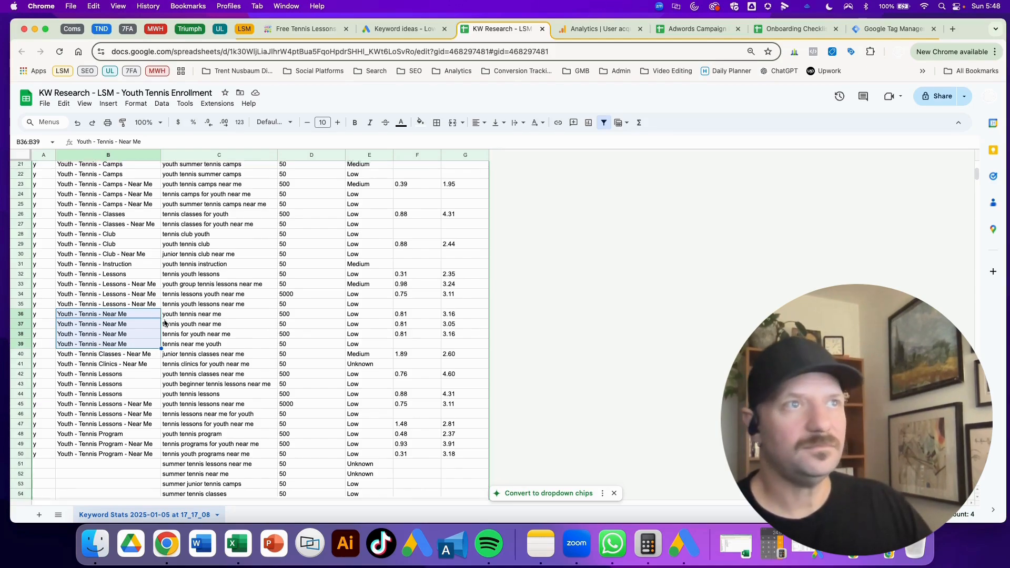
{"action": "scroll", "coordinate": [164, 323], "scroll_direction": "up", "scroll_amount": 7}
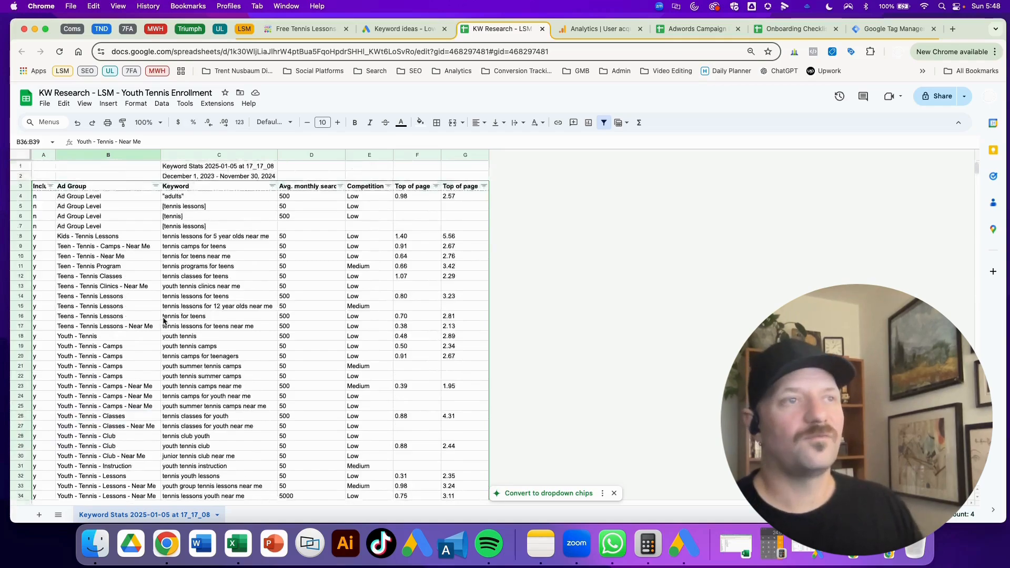
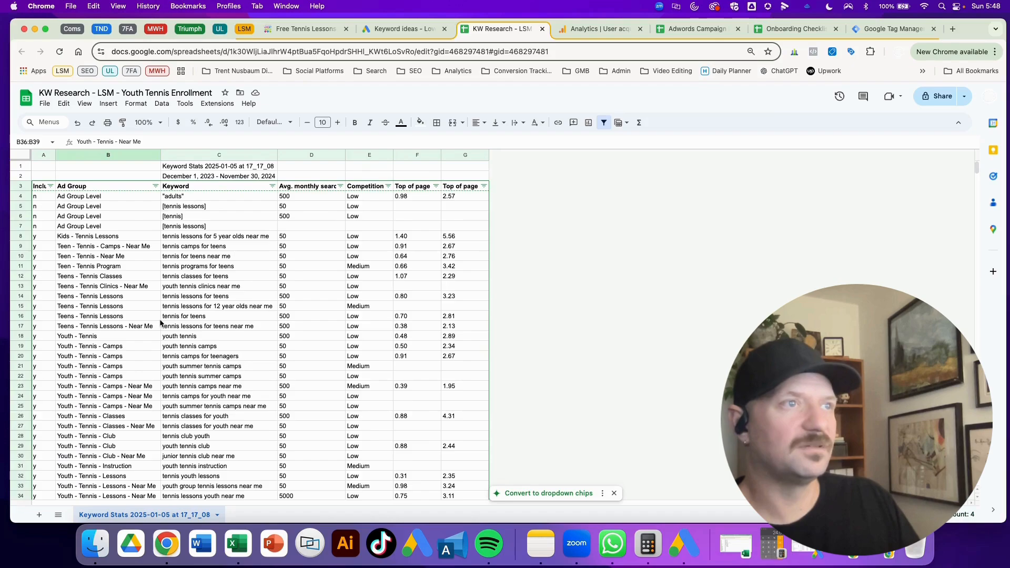
Step: Review the youth camps ad groups in B19:B25 and the Youth - Tennis - Classes entry in B26
{"action": "left_click", "coordinate": [125, 257]}
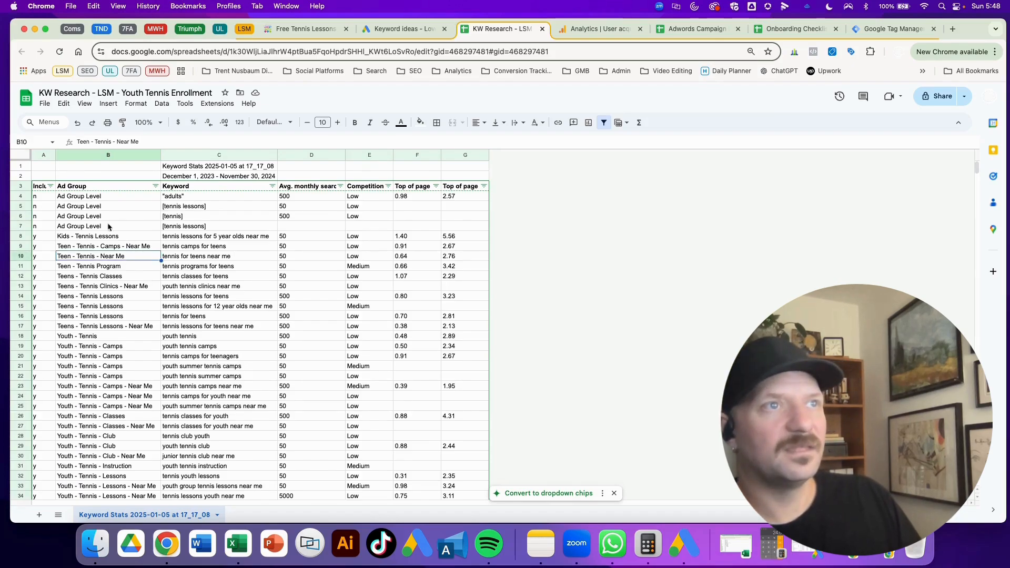
{"action": "scroll", "coordinate": [132, 243], "scroll_direction": "down", "scroll_amount": 2}
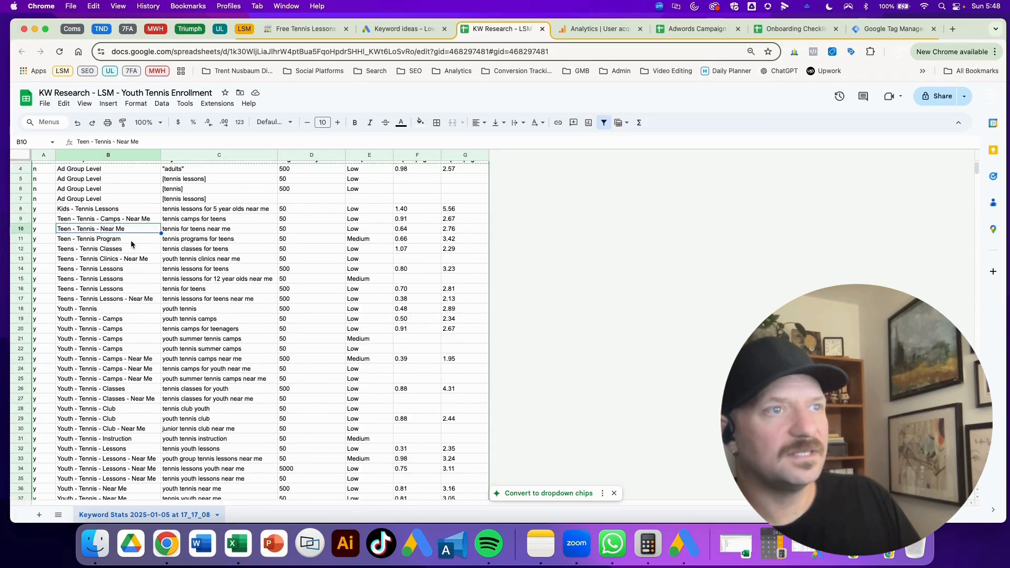
{"action": "scroll", "coordinate": [132, 243], "scroll_direction": "down", "scroll_amount": 2}
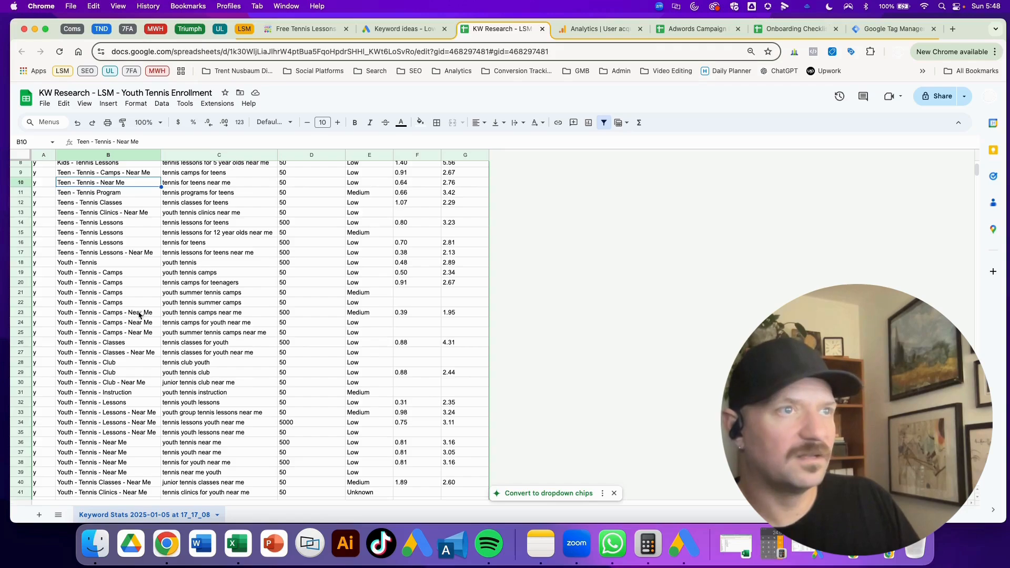
{"action": "left_click_drag", "start_coordinate": [111, 273], "coordinate": [108, 338]}
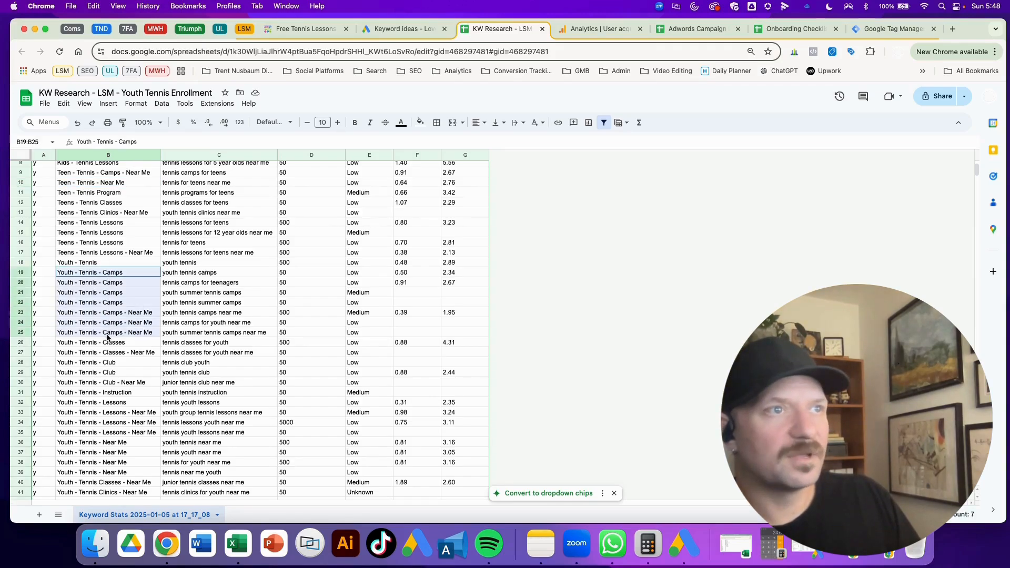
{"action": "left_click", "coordinate": [130, 345]}
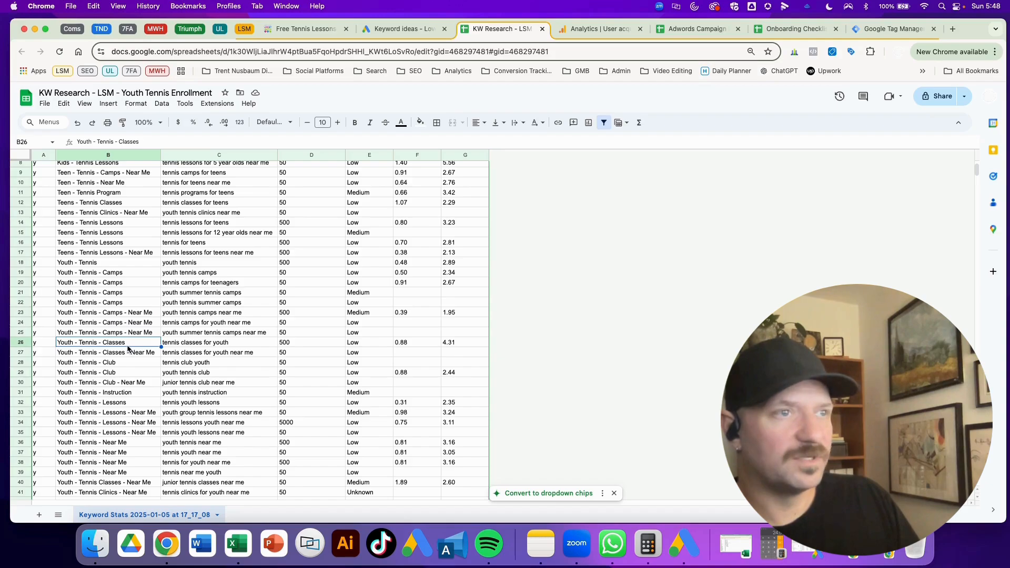
{"action": "scroll", "coordinate": [128, 348], "scroll_direction": "down", "scroll_amount": 5}
{"action": "scroll", "coordinate": [125, 345], "scroll_direction": "up", "scroll_amount": 8}
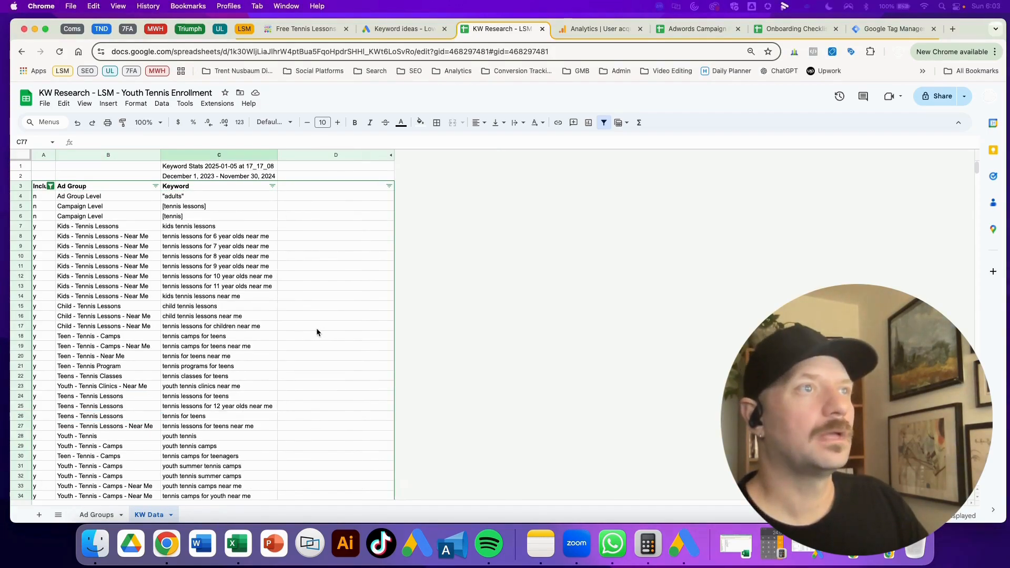
Step: Change the ad group name in B22 of the KW Data sheet to Teen - Tennis Classes
{"action": "left_click", "coordinate": [200, 269]}
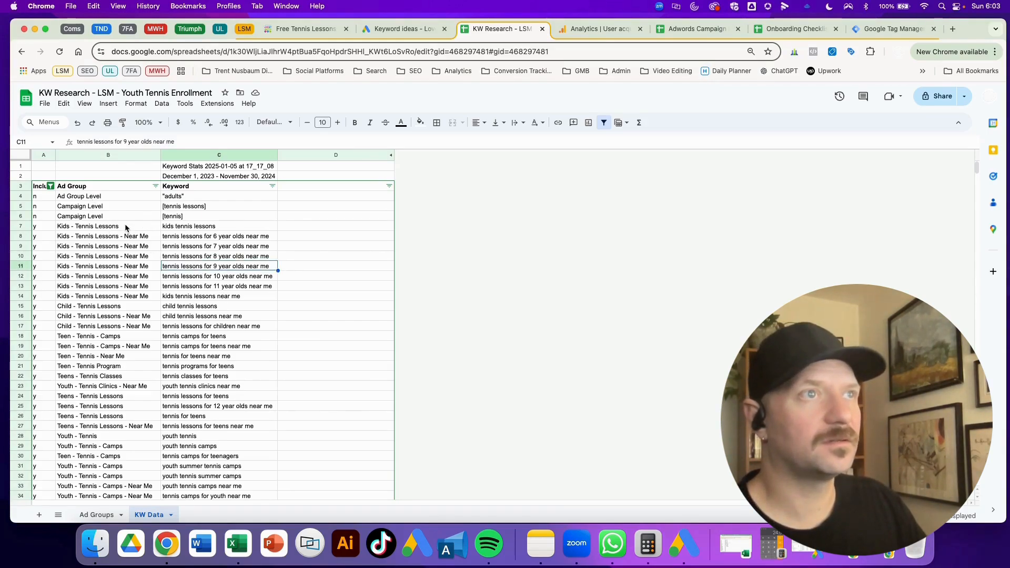
{"action": "left_click_drag", "start_coordinate": [127, 227], "coordinate": [148, 346]}
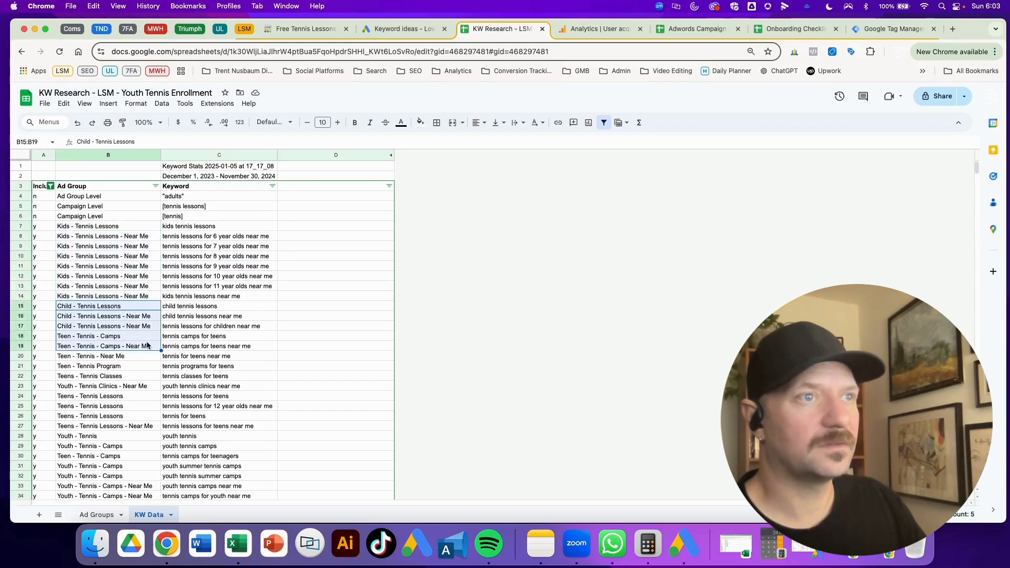
{"action": "scroll", "coordinate": [133, 375], "scroll_direction": "down", "scroll_amount": 2}
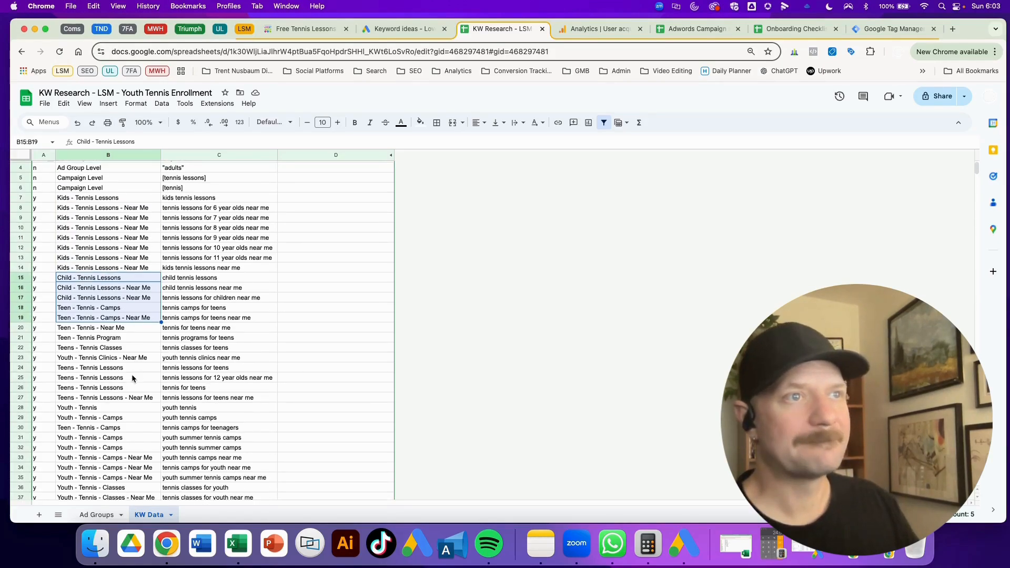
{"action": "double_click", "coordinate": [73, 347]}
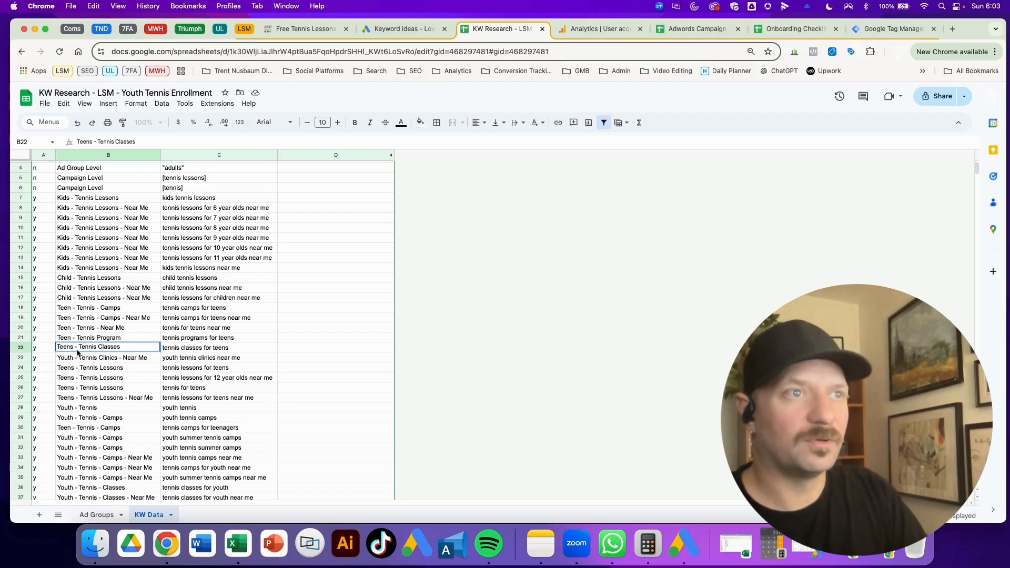
{"action": "key", "text": "BackSpace"}
{"action": "key", "text": "Return"}
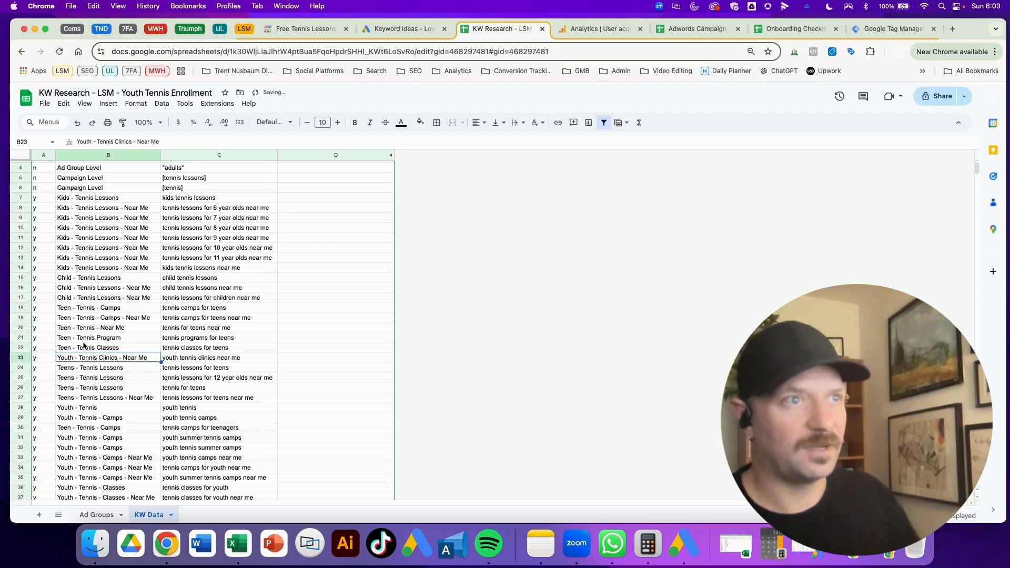
Step: Replace every "Teens" with "Teen" in the ad group names in B7:B60 of the KW Data sheet
{"action": "left_click", "coordinate": [98, 369]}
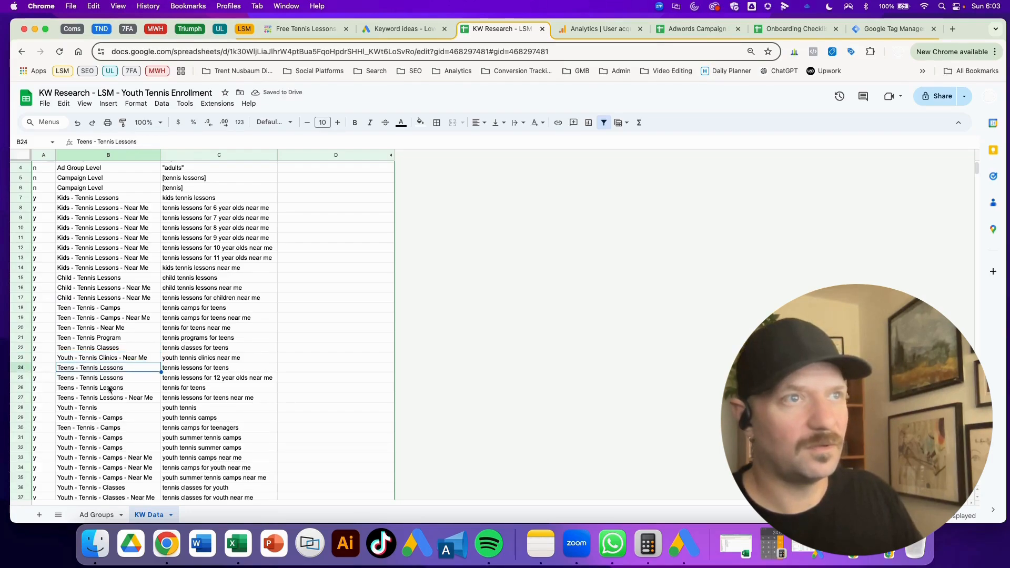
{"action": "left_click_drag", "start_coordinate": [79, 199], "coordinate": [96, 469]}
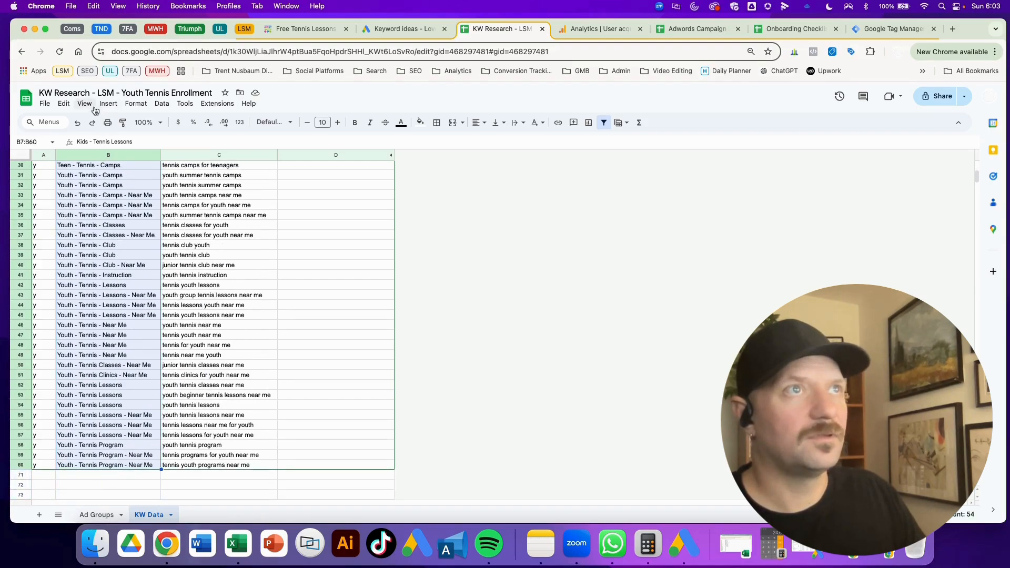
{"action": "left_click", "coordinate": [64, 103]}
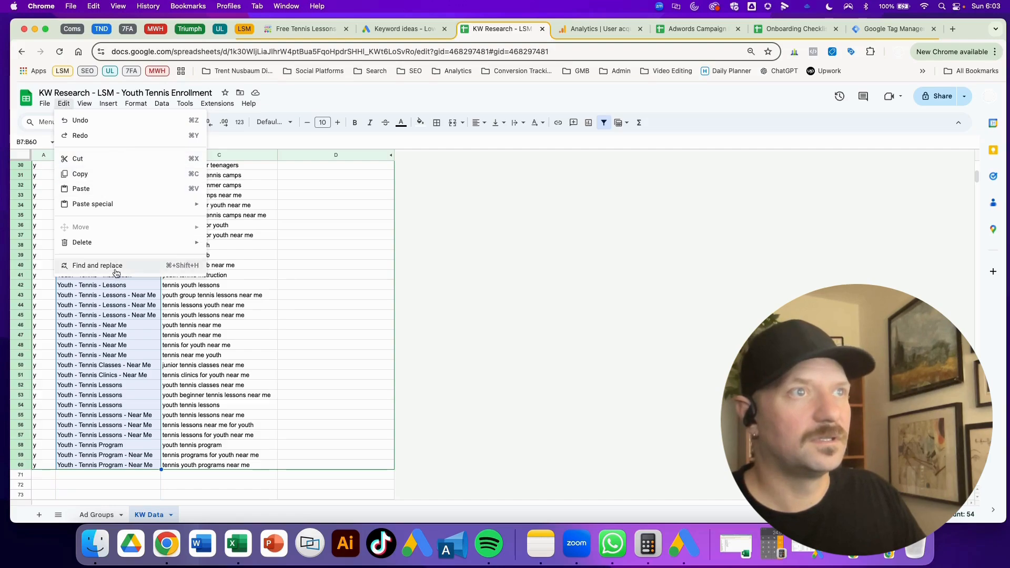
{"action": "left_click", "coordinate": [97, 266]}
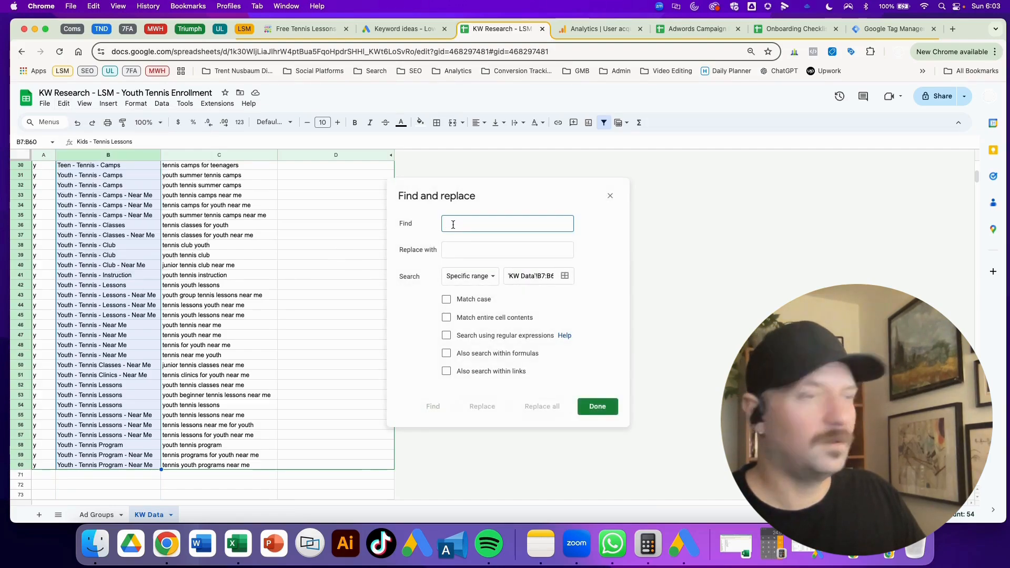
{"action": "type", "text": "Teens"}
{"action": "key", "text": "Tab"}
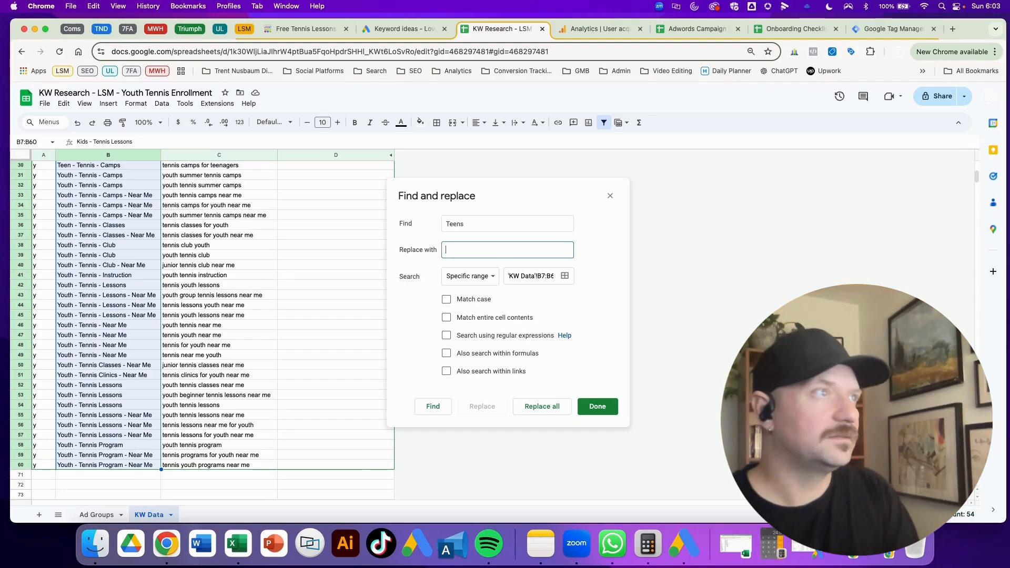
{"action": "type", "text": "Teen"}
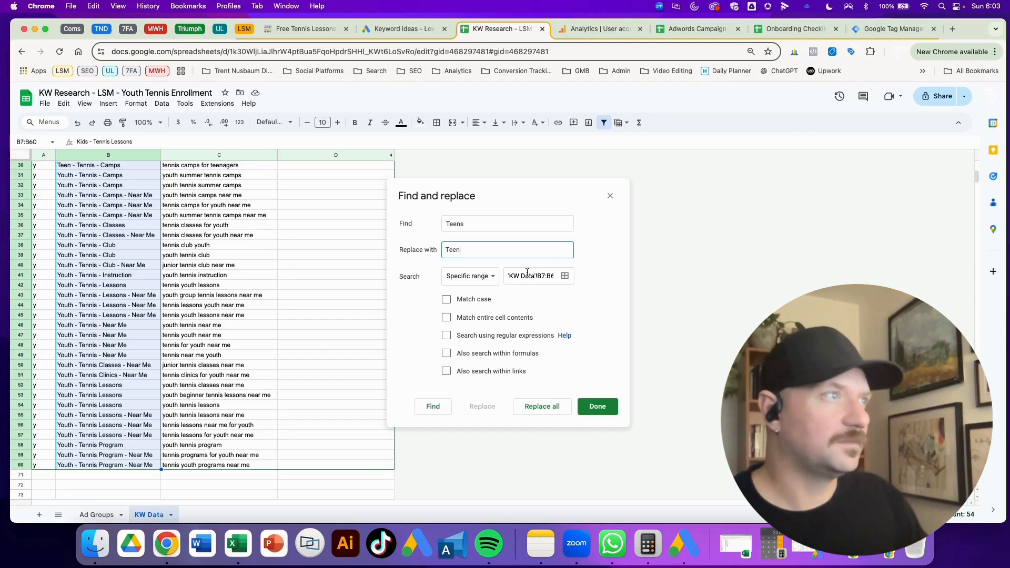
{"action": "left_click", "coordinate": [546, 408]}
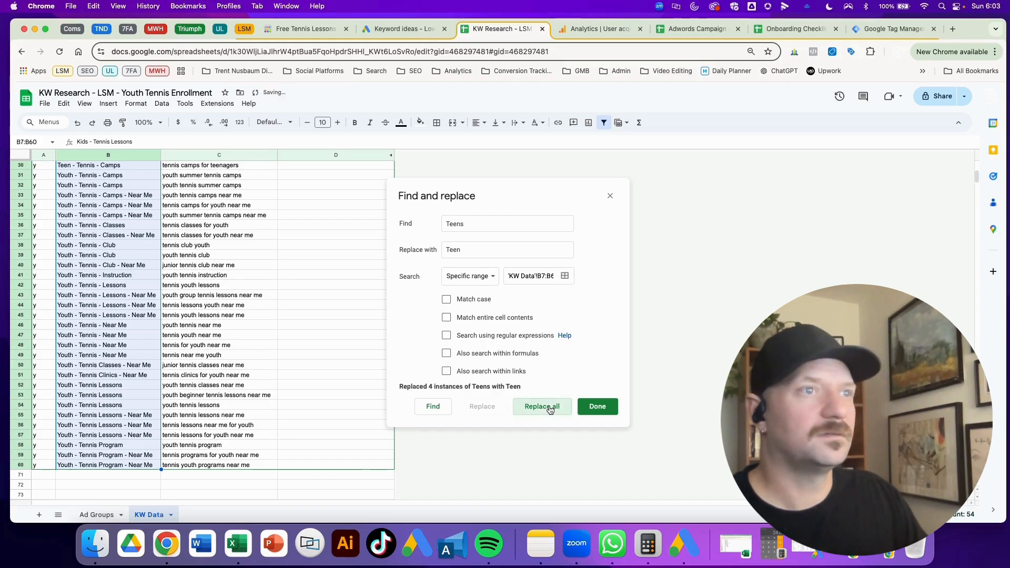
{"action": "left_click", "coordinate": [599, 407]}
{"action": "left_click", "coordinate": [255, 365]}
Step: Clear the outdated ad group names from C3:C30 of the Ad Groups sheet
{"action": "scroll", "coordinate": [209, 308], "scroll_direction": "up", "scroll_amount": 10}
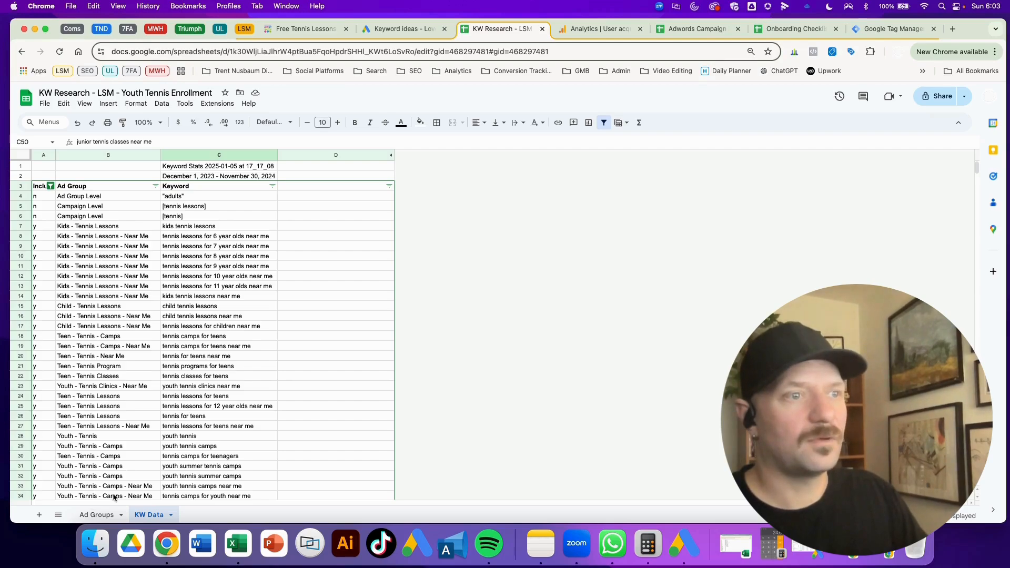
{"action": "left_click", "coordinate": [99, 515]}
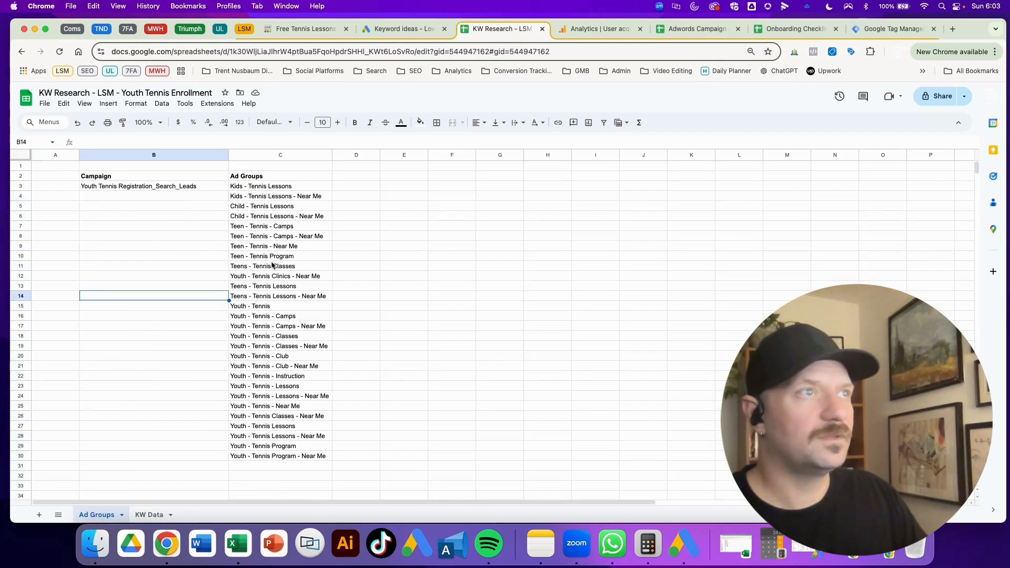
{"action": "left_click_drag", "start_coordinate": [261, 189], "coordinate": [266, 458]}
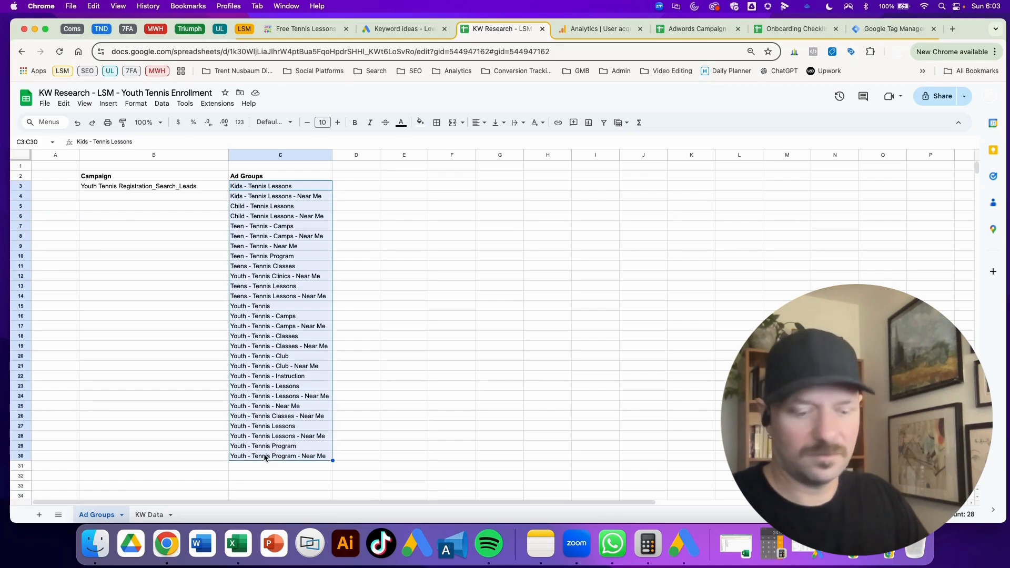
Step: Copy the ad group names in B7:B60 of KW Data and paste them as values only into Ad Groups starting at C3
{"action": "left_click", "coordinate": [148, 514]}
{"action": "left_click", "coordinate": [256, 357]}
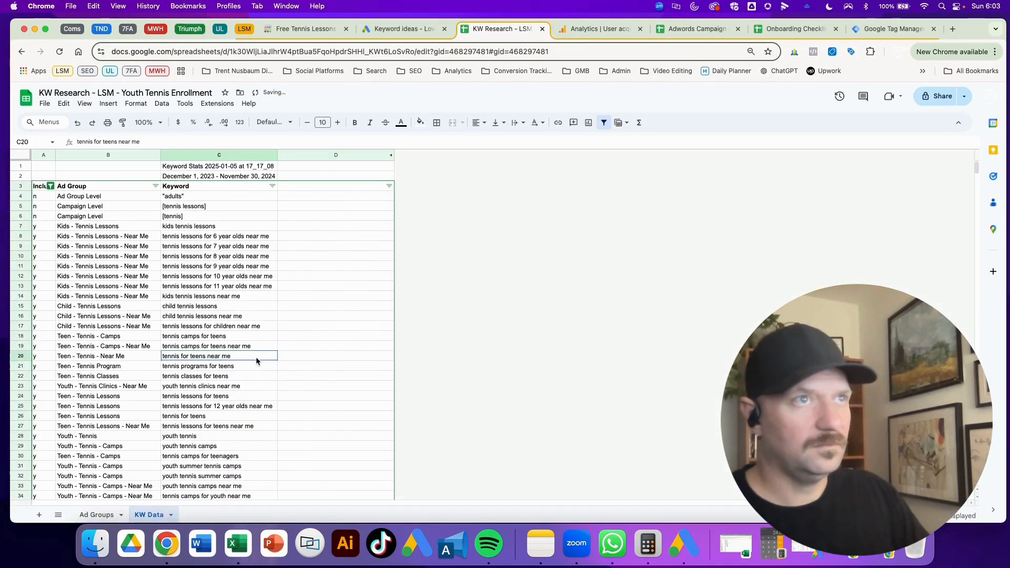
{"action": "left_click_drag", "start_coordinate": [102, 227], "coordinate": [114, 454]}
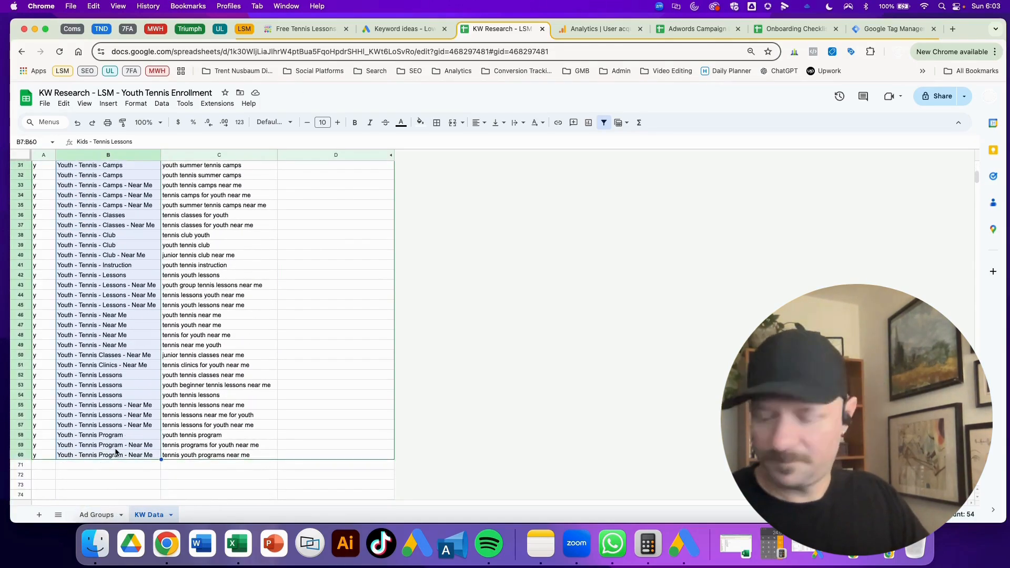
{"action": "left_click", "coordinate": [99, 514]}
{"action": "left_click", "coordinate": [251, 258]}
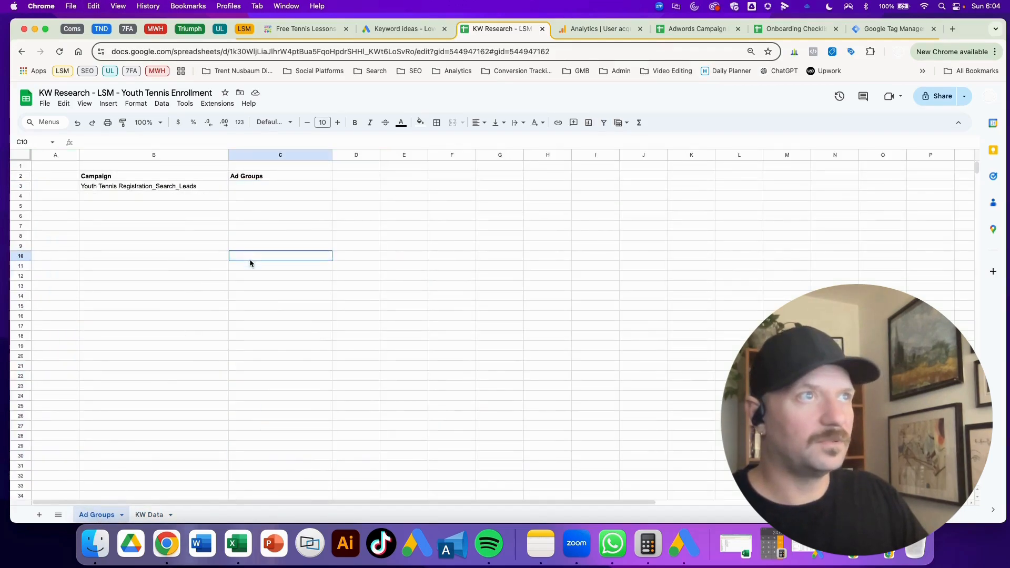
{"action": "right_click", "coordinate": [246, 187]}
{"action": "mouse_move", "coordinate": [292, 206]}
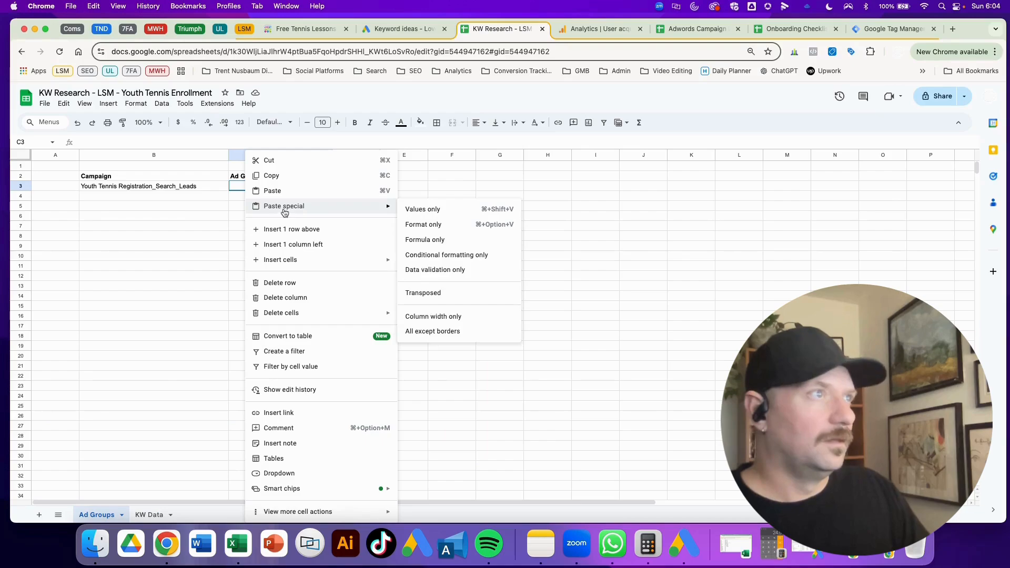
{"action": "left_click", "coordinate": [422, 209]}
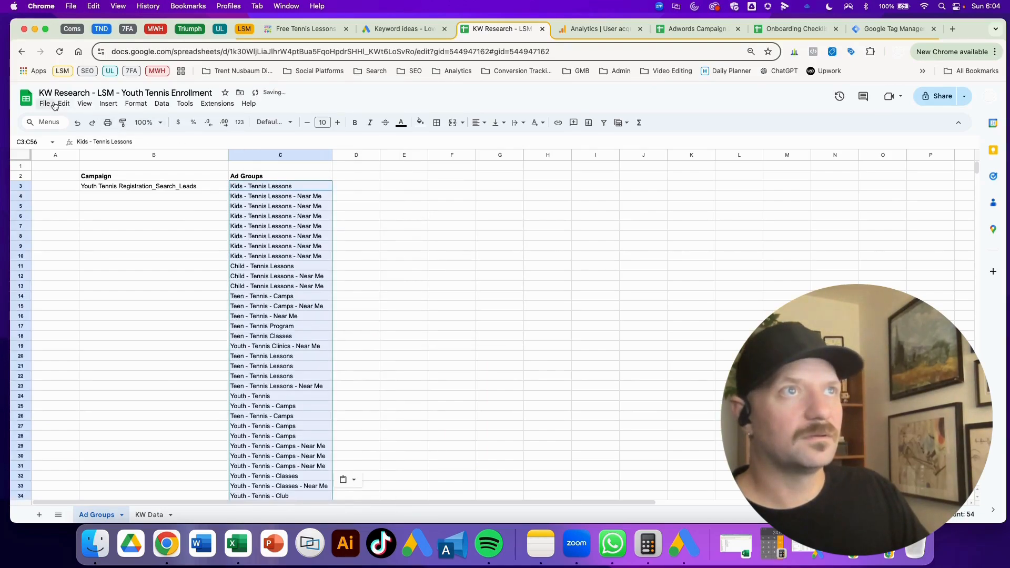
Step: Remove the duplicate ad group names from C3:C56 of the Ad Groups sheet, analyzing column C without a header row
{"action": "left_click", "coordinate": [160, 104]}
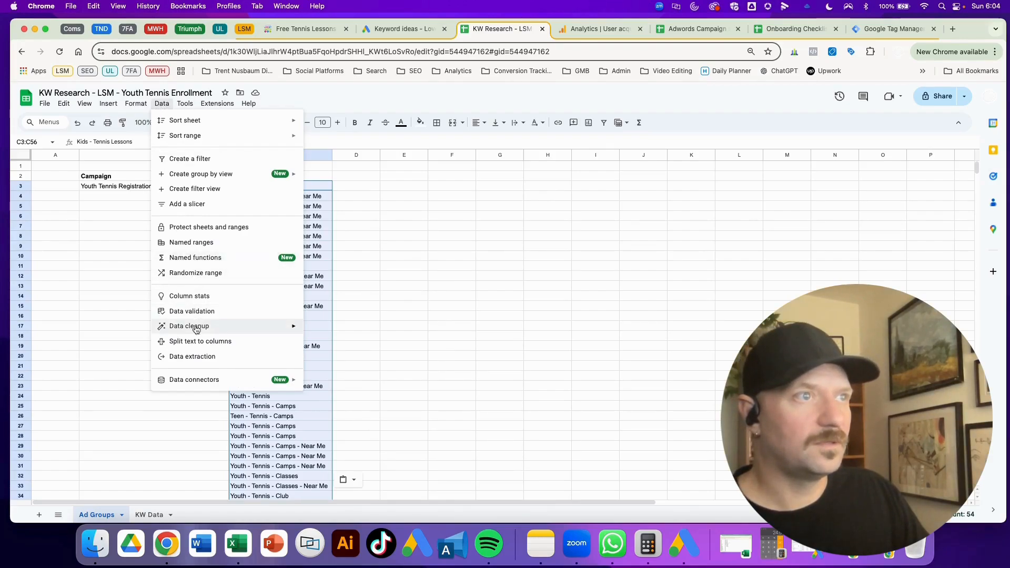
{"action": "mouse_move", "coordinate": [198, 327]}
{"action": "left_click", "coordinate": [335, 346]}
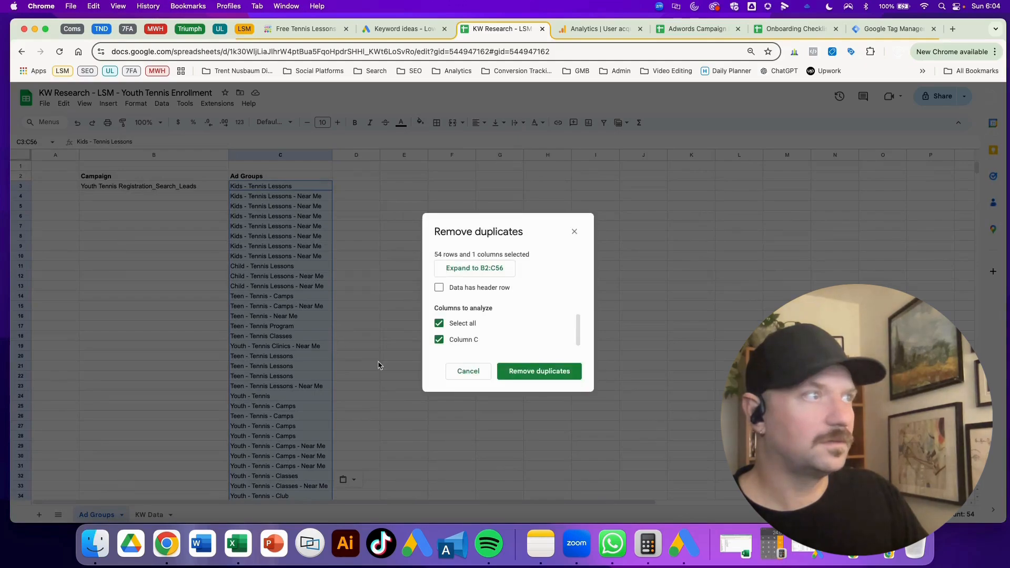
{"action": "left_click", "coordinate": [529, 373]}
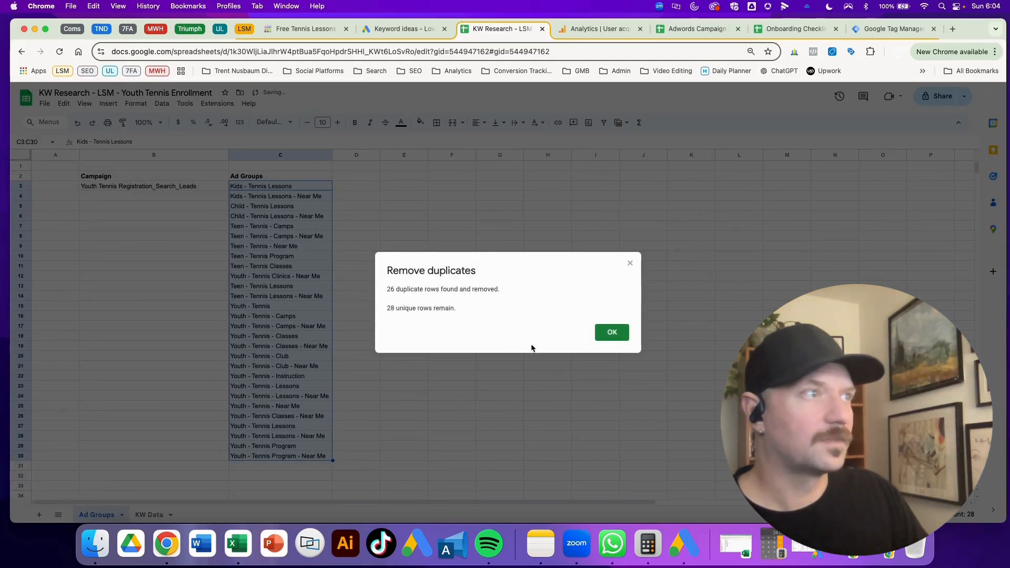
{"action": "left_click", "coordinate": [611, 333]}
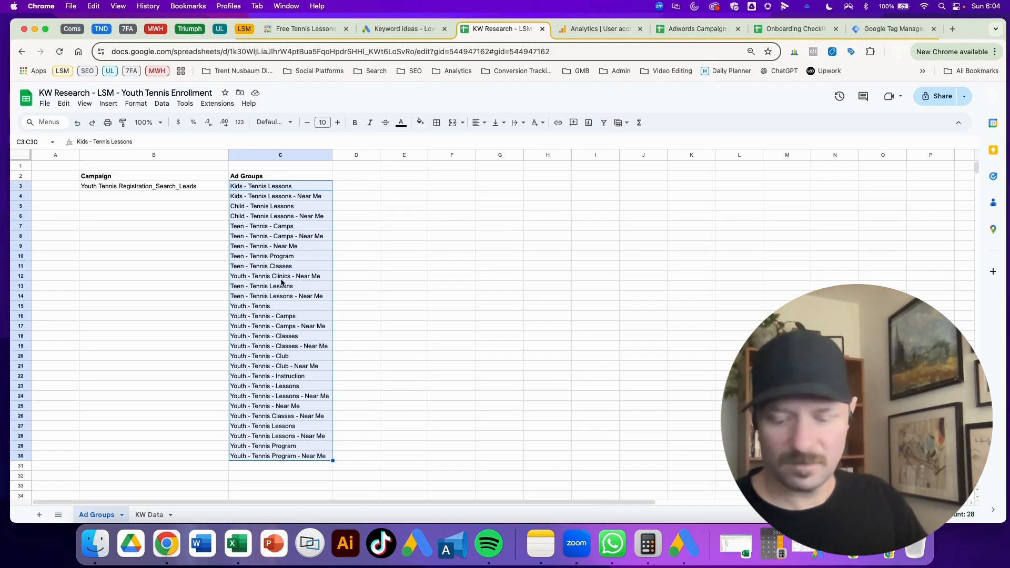
{"action": "left_click", "coordinate": [263, 326]}
{"action": "left_click", "coordinate": [176, 325]}
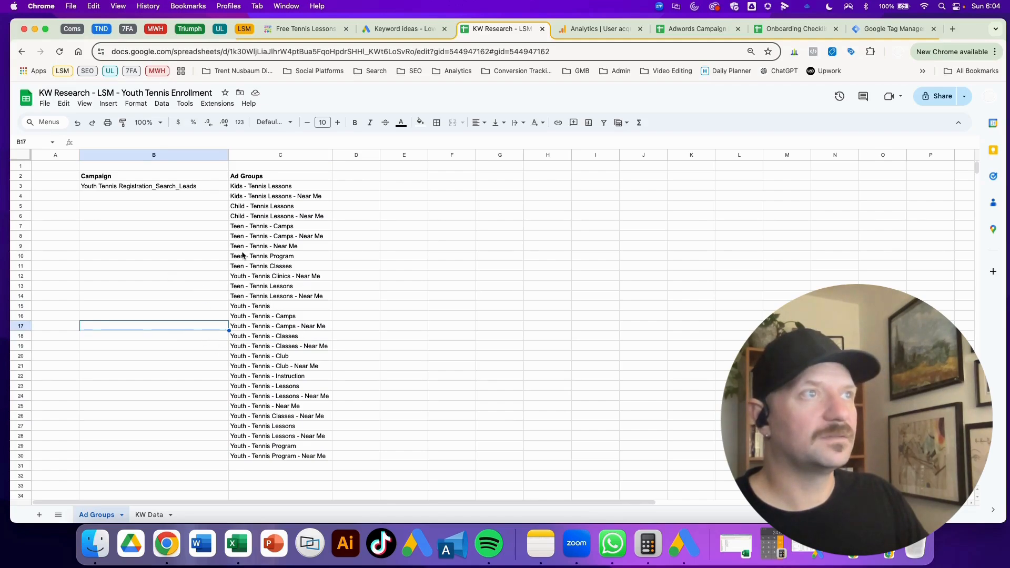
Step: Review the Kids and Child ad groups in C3:C6 against the Teen and Youth ad groups below them
{"action": "left_click", "coordinate": [284, 258]}
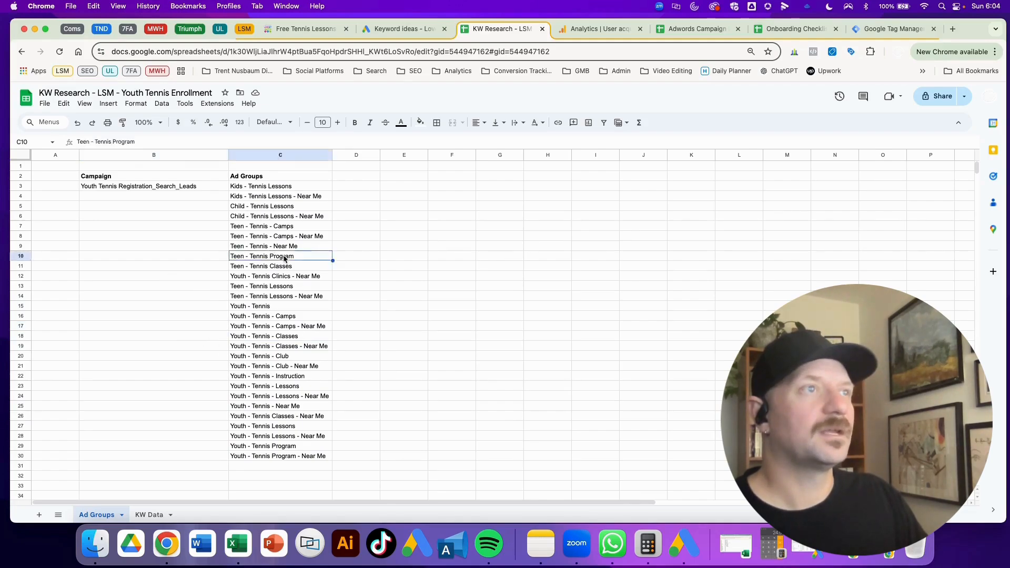
{"action": "left_click", "coordinate": [279, 308]}
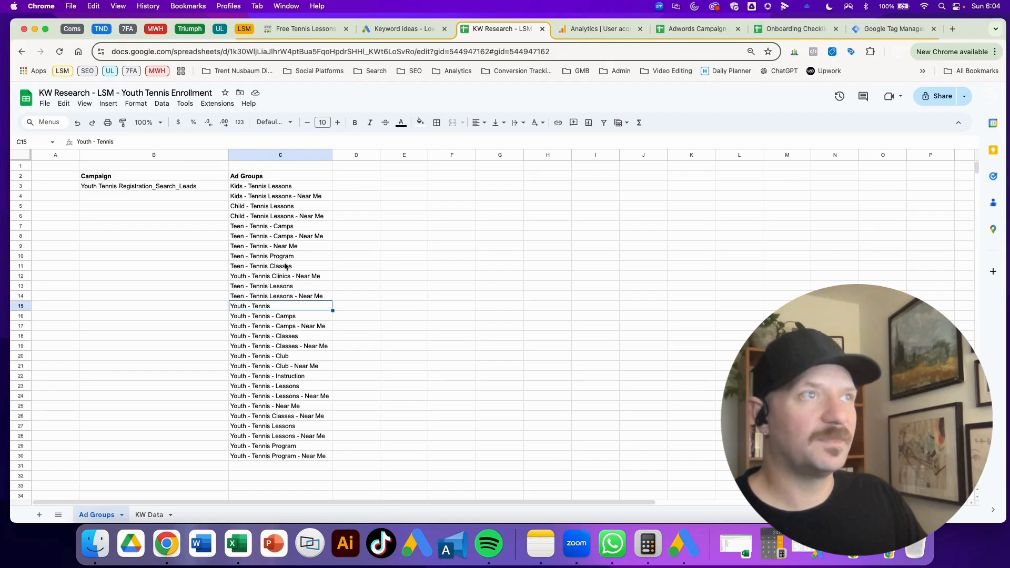
{"action": "left_click", "coordinate": [239, 197]}
{"action": "left_click", "coordinate": [241, 207]}
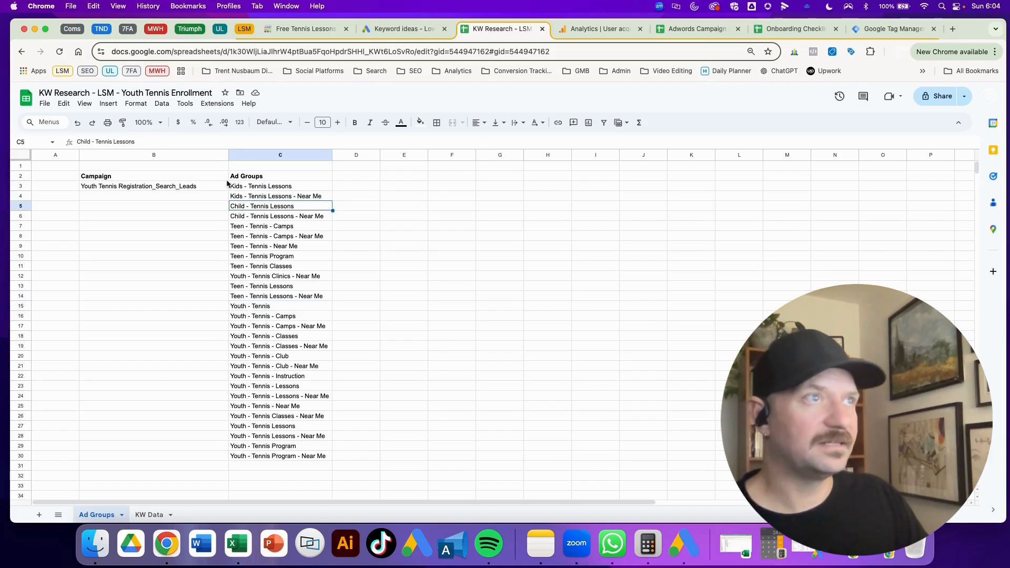
{"action": "left_click_drag", "start_coordinate": [239, 190], "coordinate": [240, 217]}
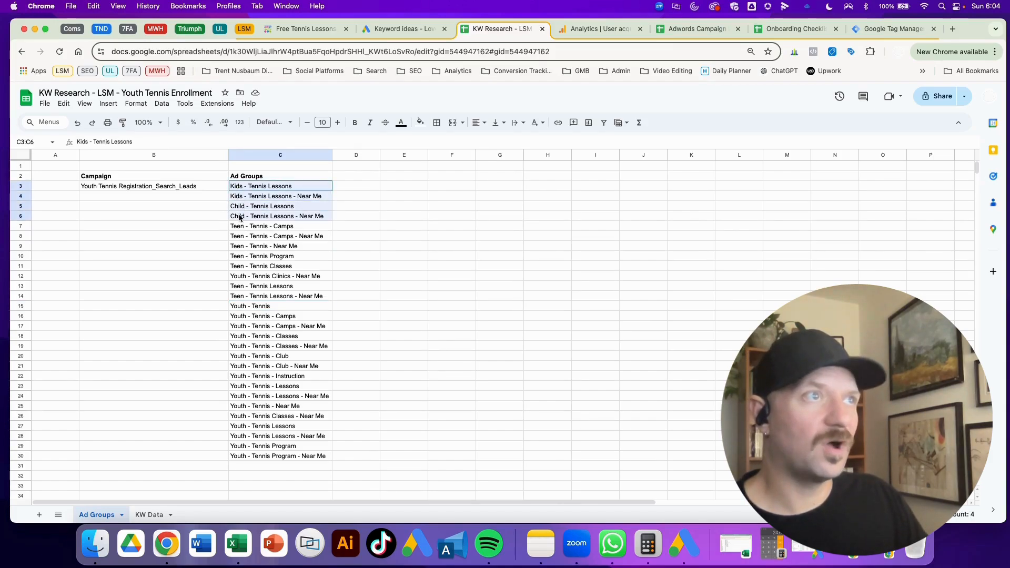
{"action": "left_click", "coordinate": [273, 240]}
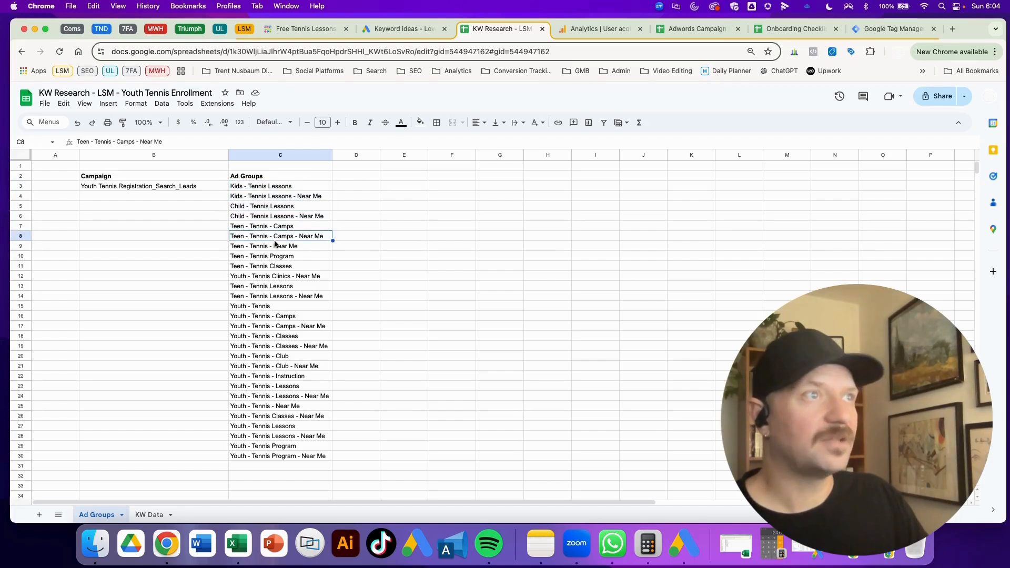
{"action": "left_click", "coordinate": [269, 209]}
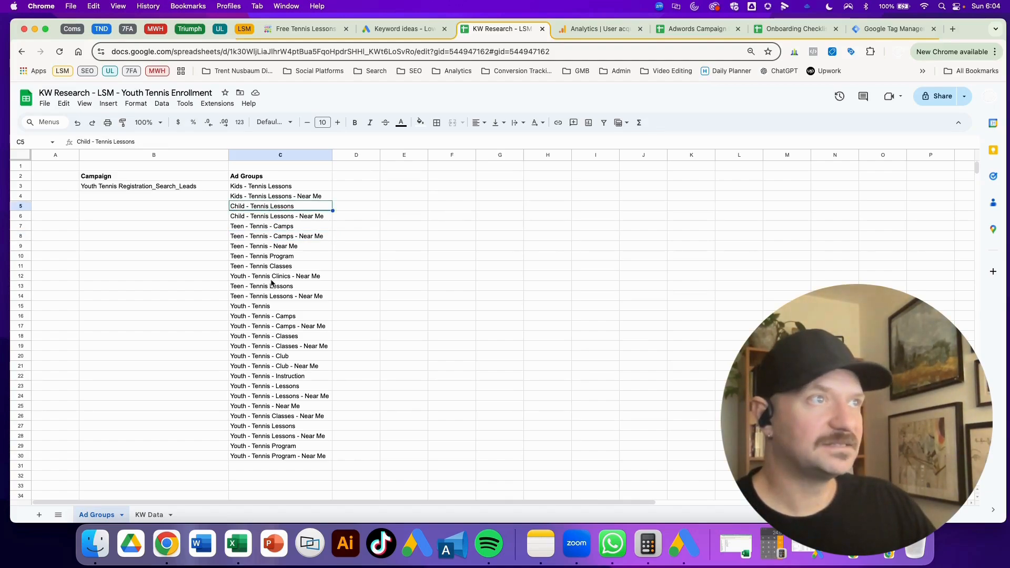
{"action": "left_click", "coordinate": [273, 269]}
{"action": "left_click", "coordinate": [271, 257]}
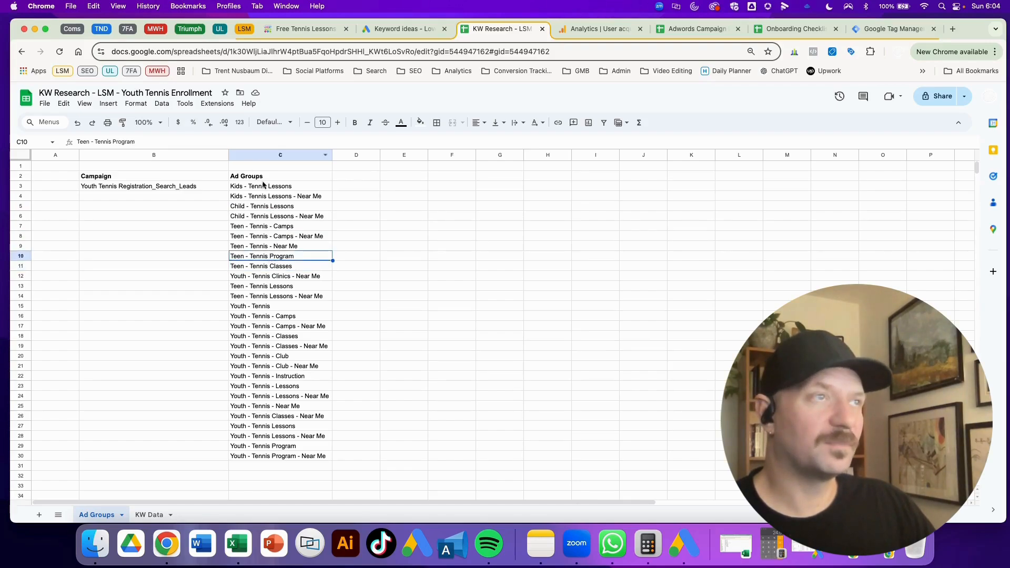
{"action": "left_click_drag", "start_coordinate": [266, 186], "coordinate": [267, 217]}
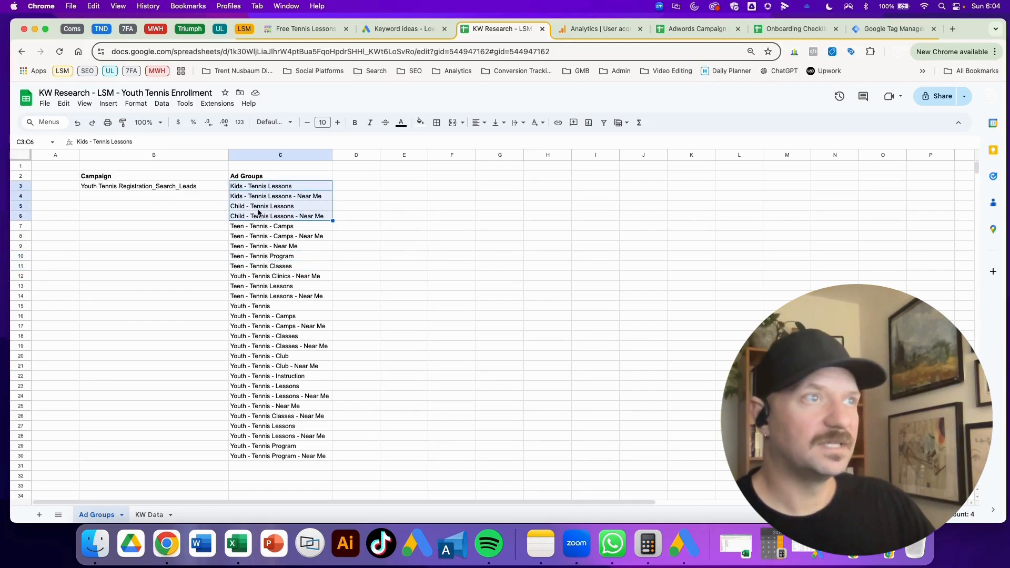
Step: Compare the Teen and Child ad group names with the Youth - Tennis, Lessons and Club ad groups in column C
{"action": "left_click", "coordinate": [264, 240]}
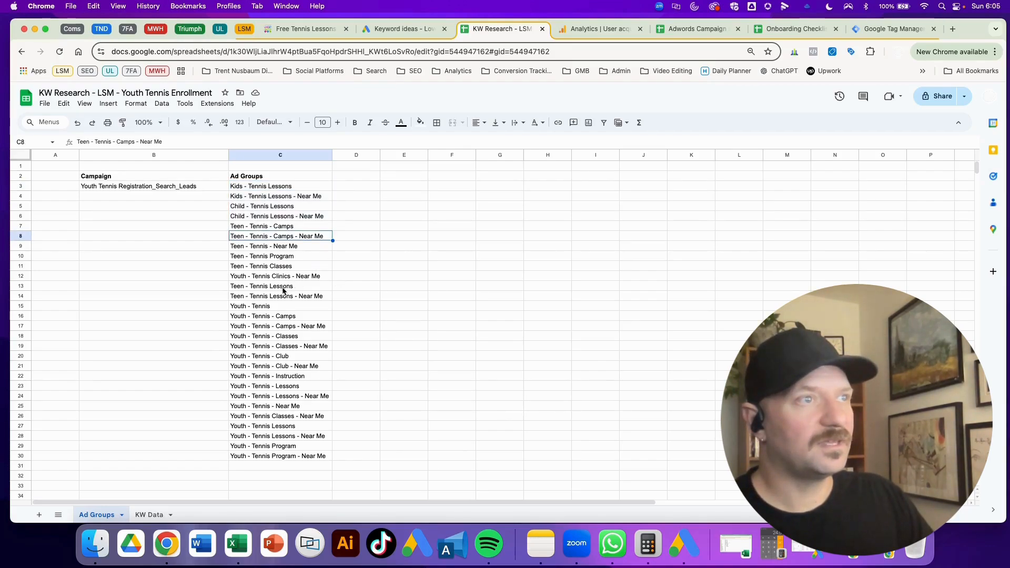
{"action": "left_click", "coordinate": [240, 310]}
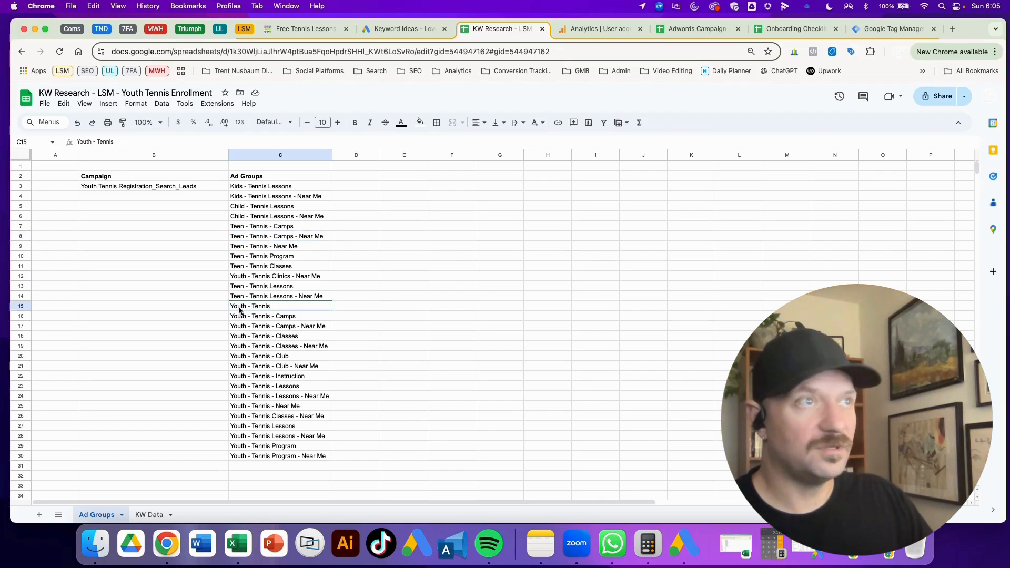
{"action": "left_click", "coordinate": [237, 267]}
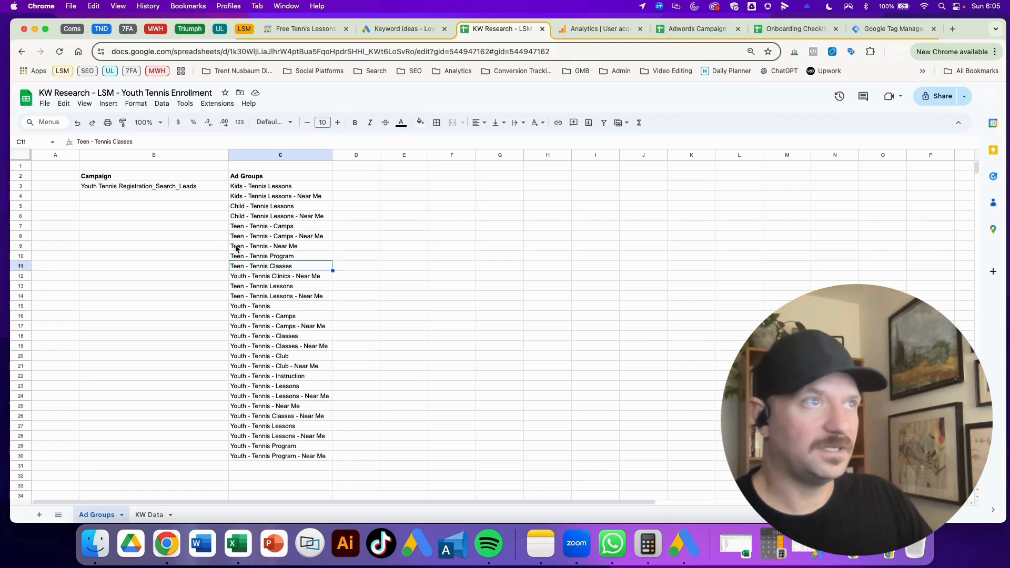
{"action": "left_click", "coordinate": [235, 217]}
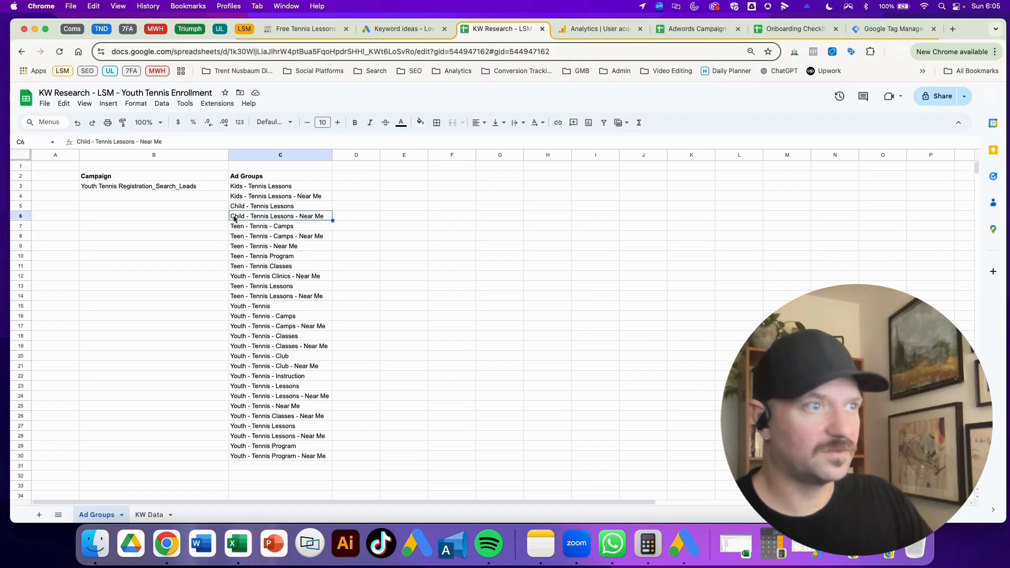
{"action": "left_click", "coordinate": [294, 308]}
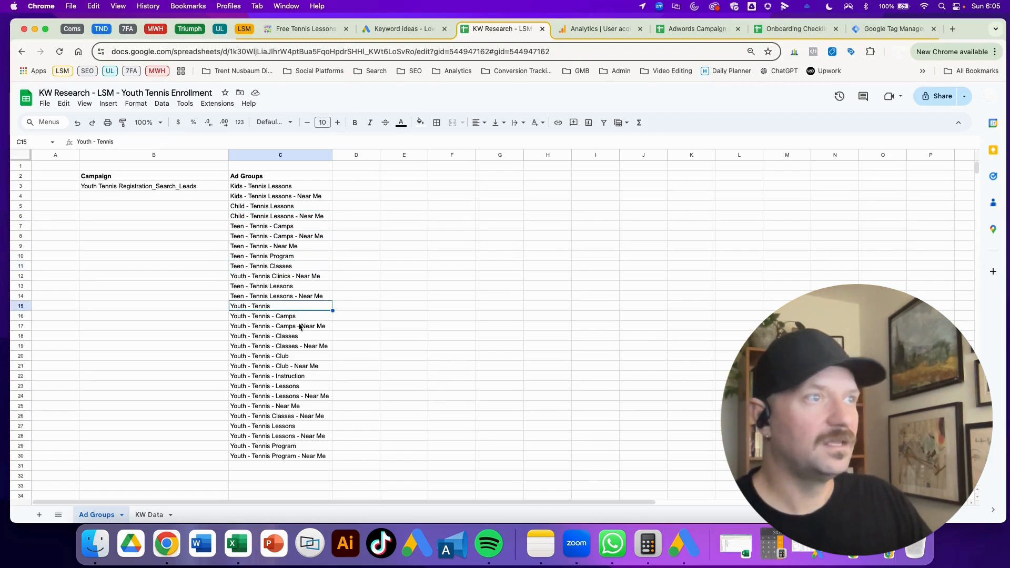
{"action": "left_click", "coordinate": [294, 390]}
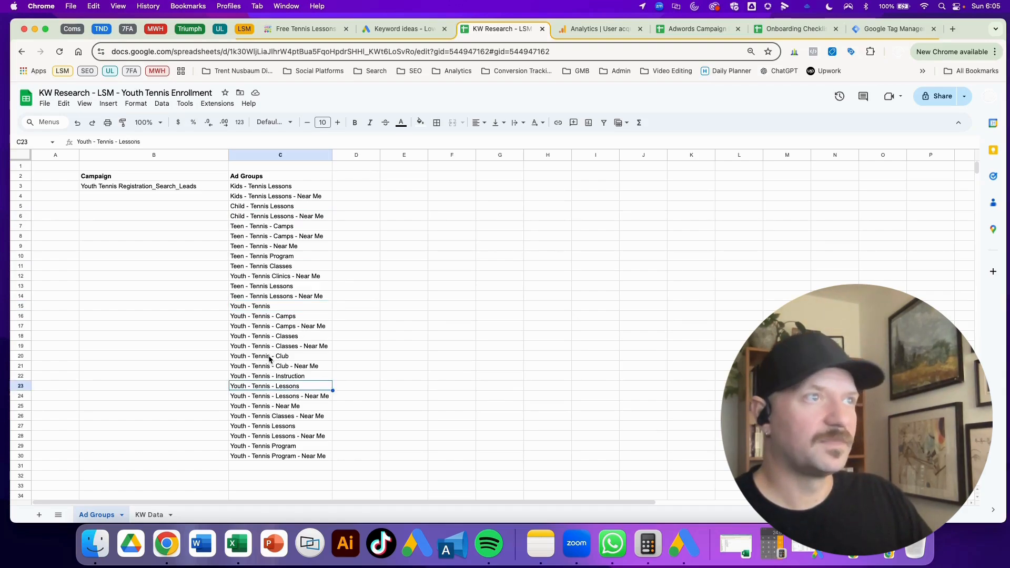
{"action": "left_click", "coordinate": [270, 358]}
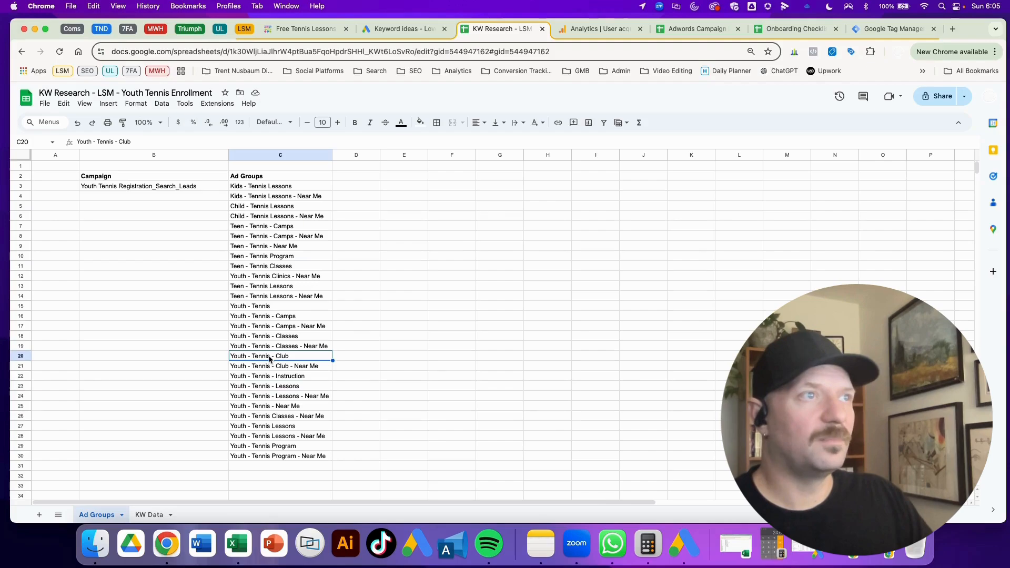
Step: Examine the Kids, Child and Teen ad groups in KW Data next to the keywords assigned to them, from row 7 down
{"action": "left_click", "coordinate": [277, 238]}
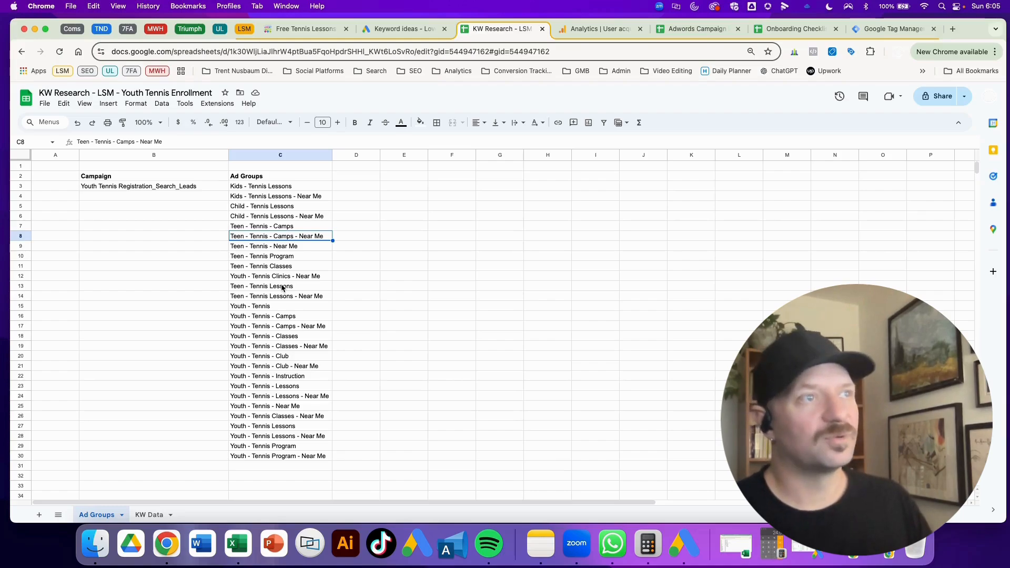
{"action": "left_click", "coordinate": [147, 515]}
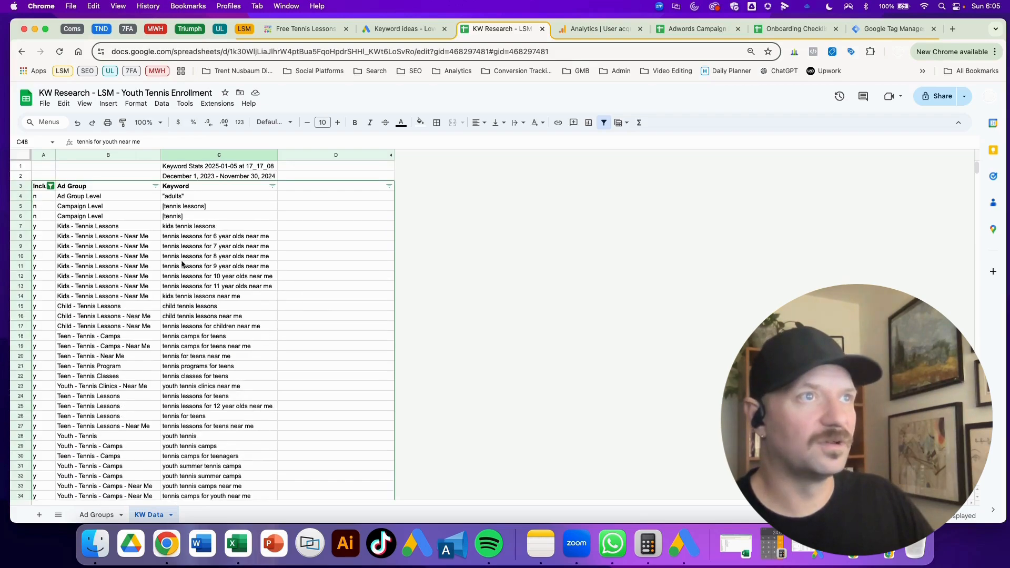
{"action": "left_click_drag", "start_coordinate": [110, 227], "coordinate": [226, 319]}
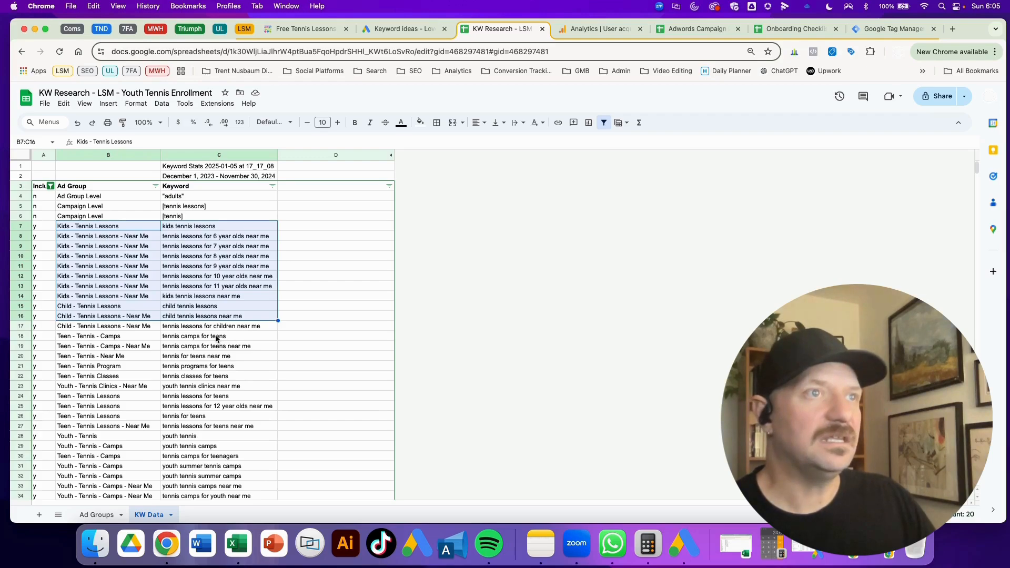
{"action": "left_click", "coordinate": [205, 348]}
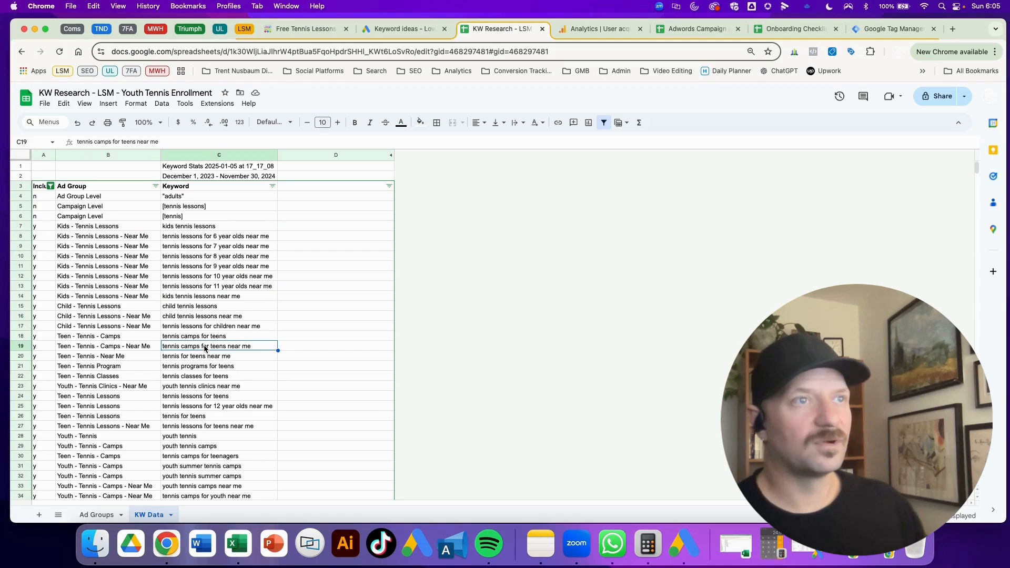
{"action": "left_click", "coordinate": [112, 325]}
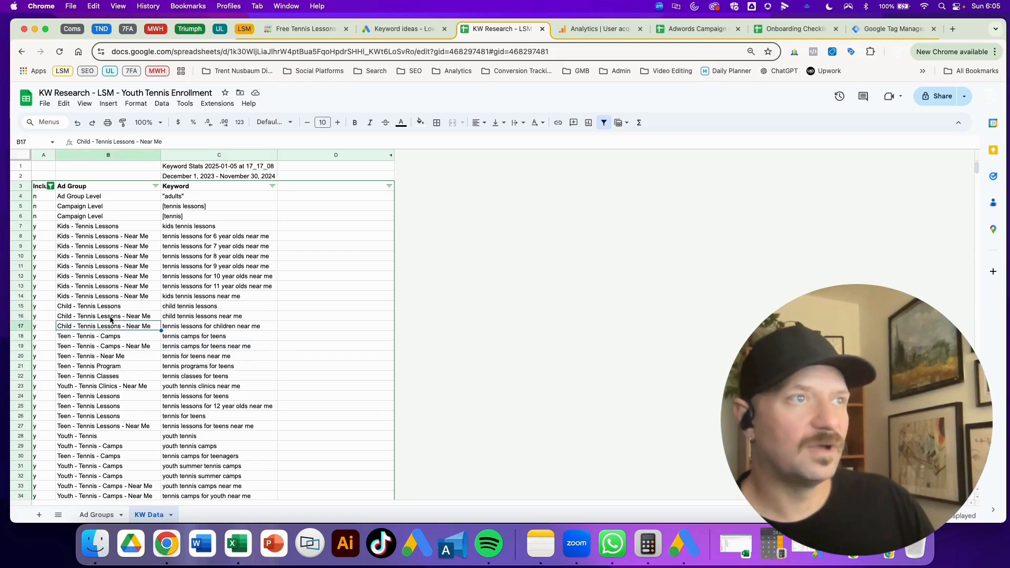
{"action": "left_click", "coordinate": [198, 308]}
{"action": "left_click", "coordinate": [116, 308]}
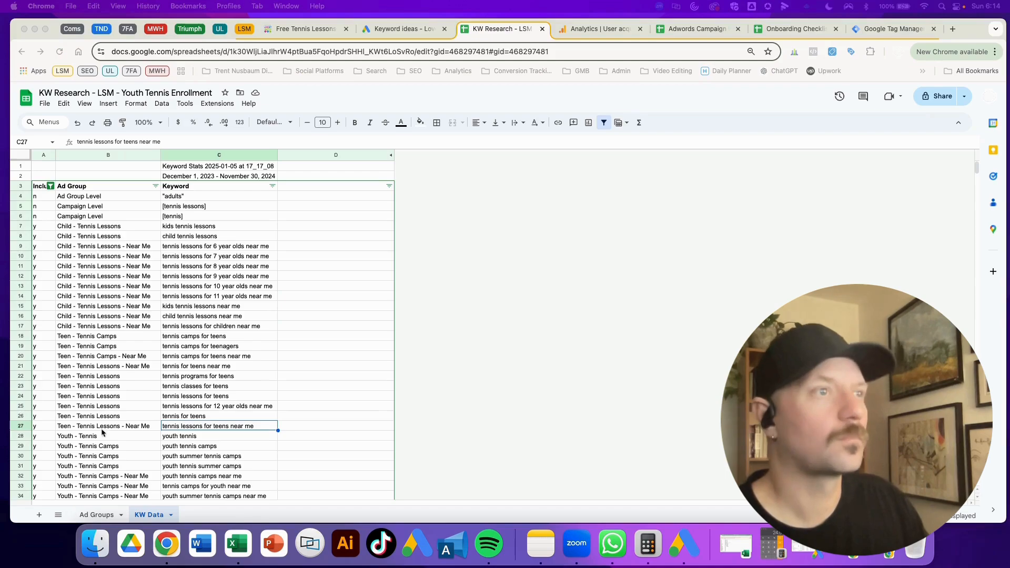
Step: Check the revised Child, Teen and Youth ad group names against their keywords in KW Data from row 7 to about row 51
{"action": "left_click", "coordinate": [282, 386]}
{"action": "left_click", "coordinate": [225, 317]}
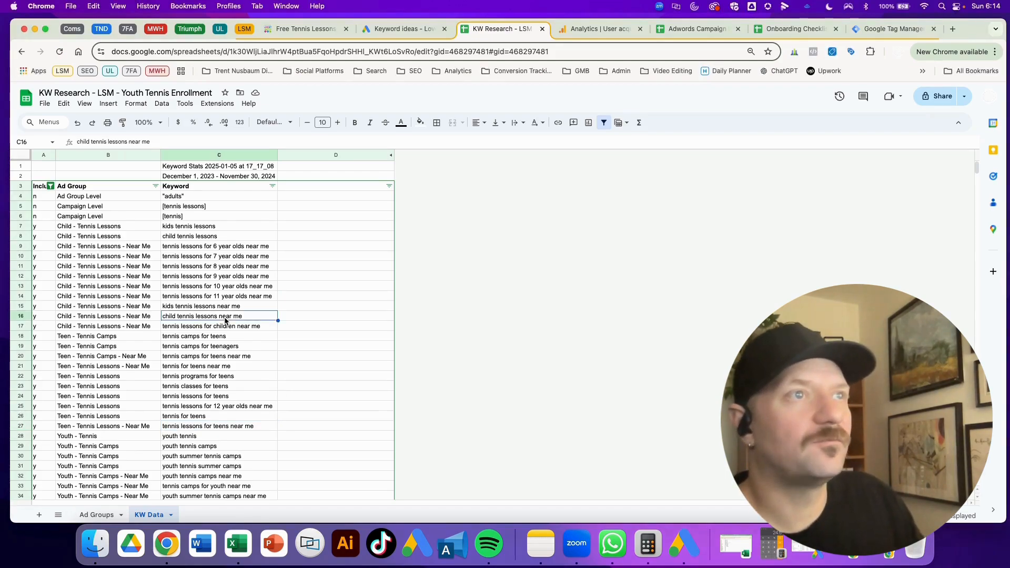
{"action": "left_click", "coordinate": [118, 228]}
{"action": "scroll", "coordinate": [128, 262], "scroll_direction": "down", "scroll_amount": 5}
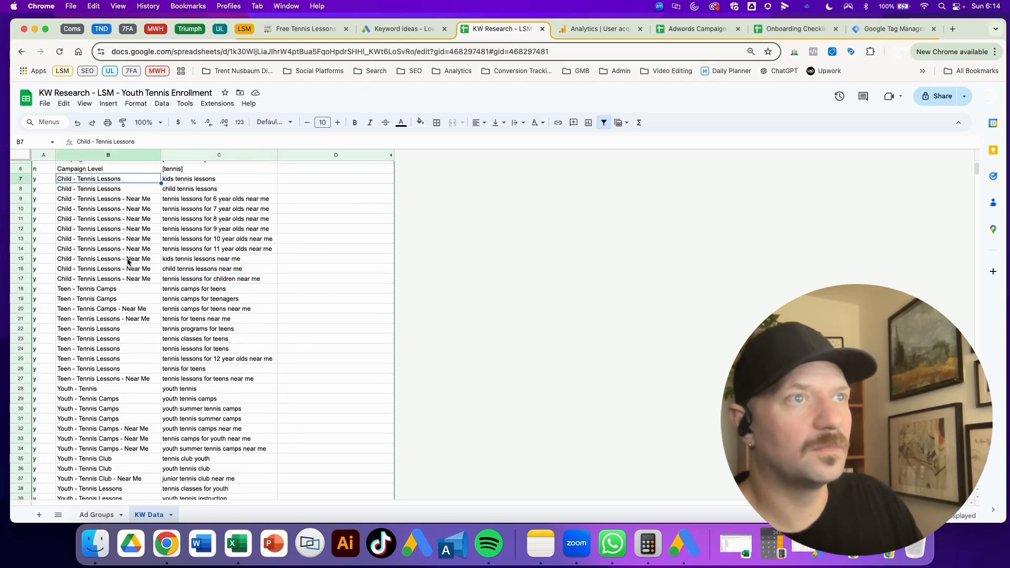
{"action": "scroll", "coordinate": [127, 262], "scroll_direction": "down", "scroll_amount": 5}
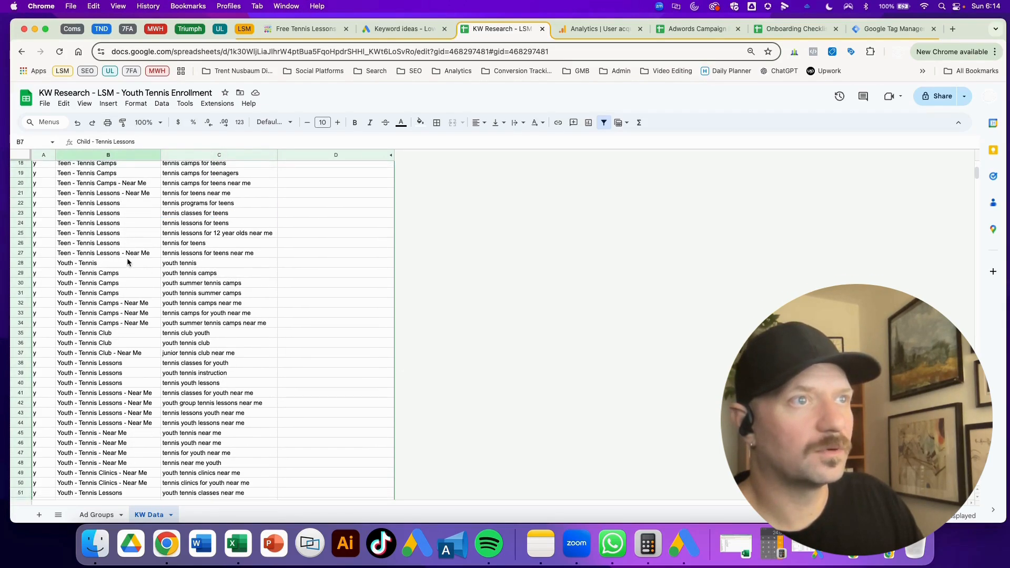
{"action": "scroll", "coordinate": [113, 384], "scroll_direction": "up", "scroll_amount": 10}
Step: Review the condensed ad group list in C3:C17 of the Ad Groups sheet
{"action": "left_click", "coordinate": [96, 515]}
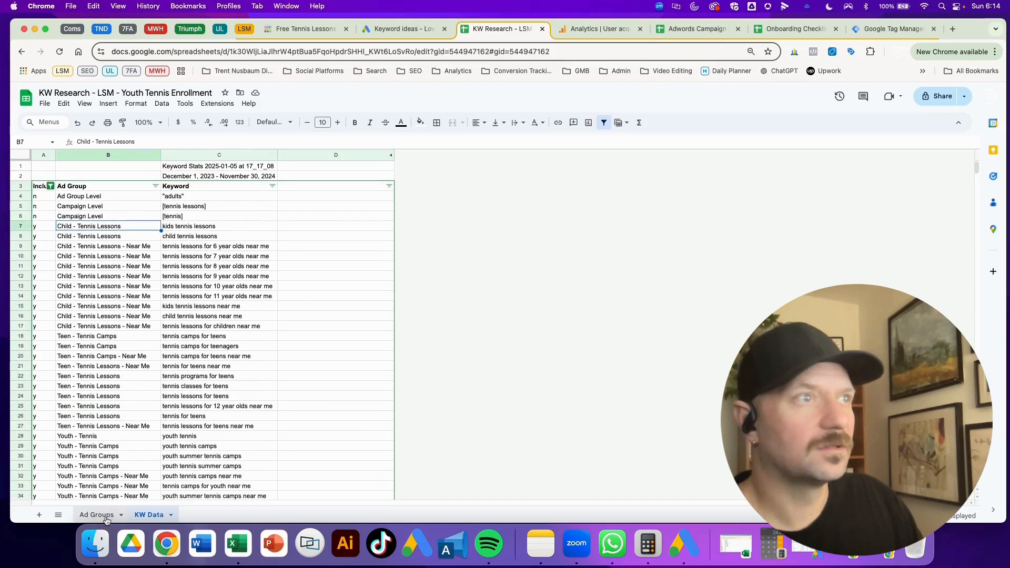
{"action": "left_click_drag", "start_coordinate": [270, 186], "coordinate": [273, 326]}
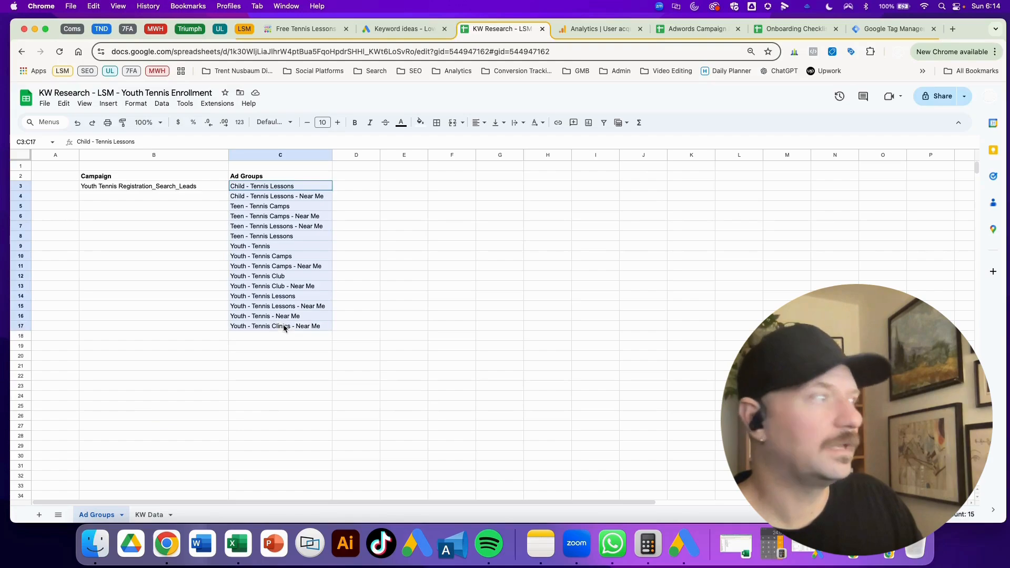
{"action": "left_click", "coordinate": [276, 389]}
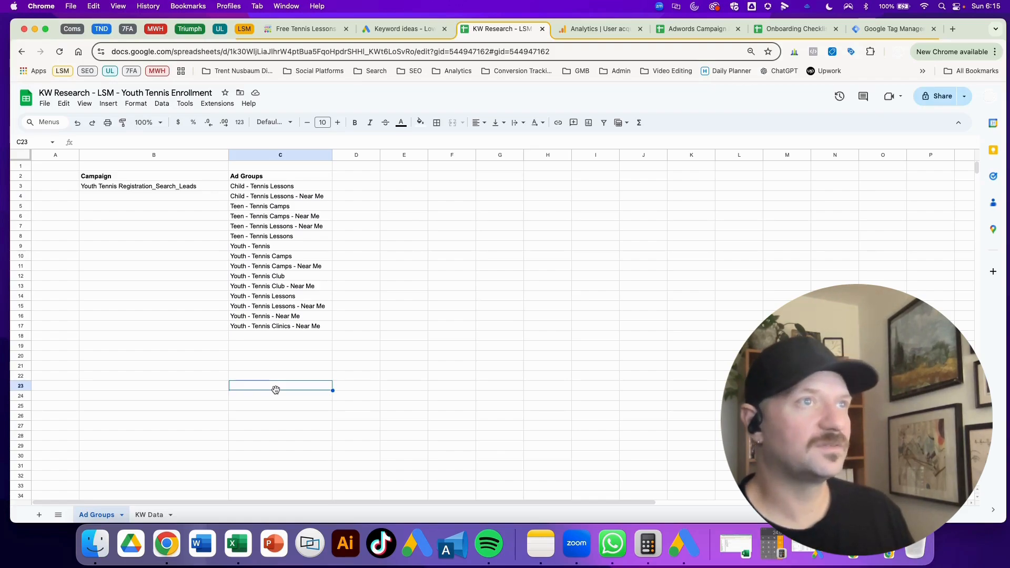
{"action": "left_click", "coordinate": [154, 277]}
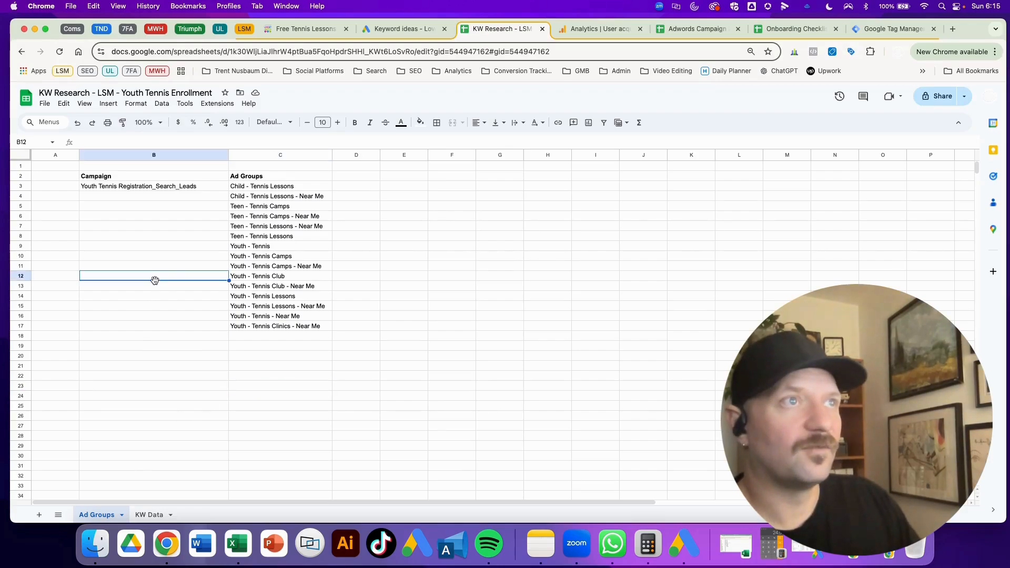
{"action": "left_click", "coordinate": [176, 357]}
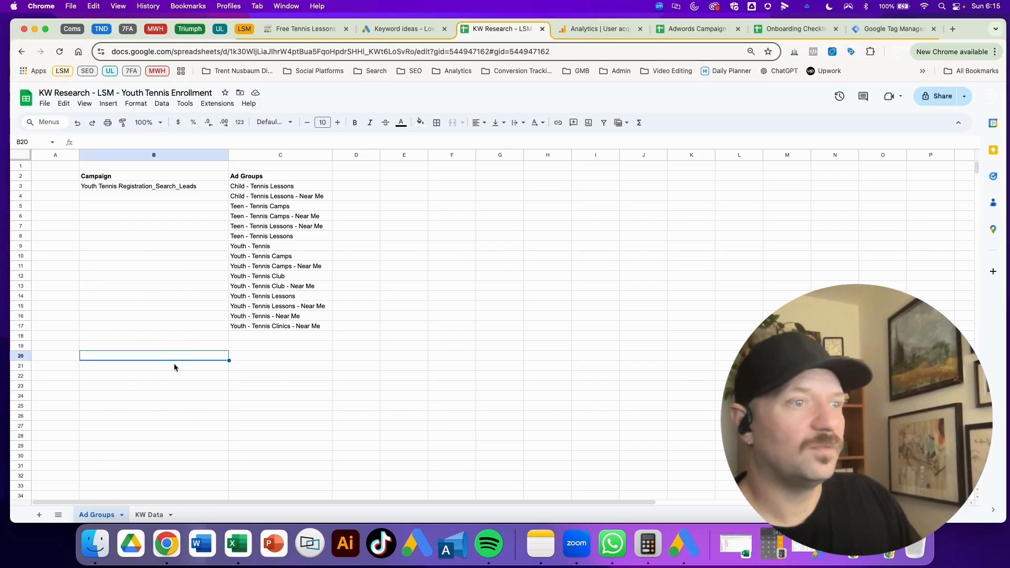
Step: Compare the KW Data assignments with the ad groups in C3:C17 and the campaign name in B3 of Ad Groups
{"action": "left_click", "coordinate": [148, 513]}
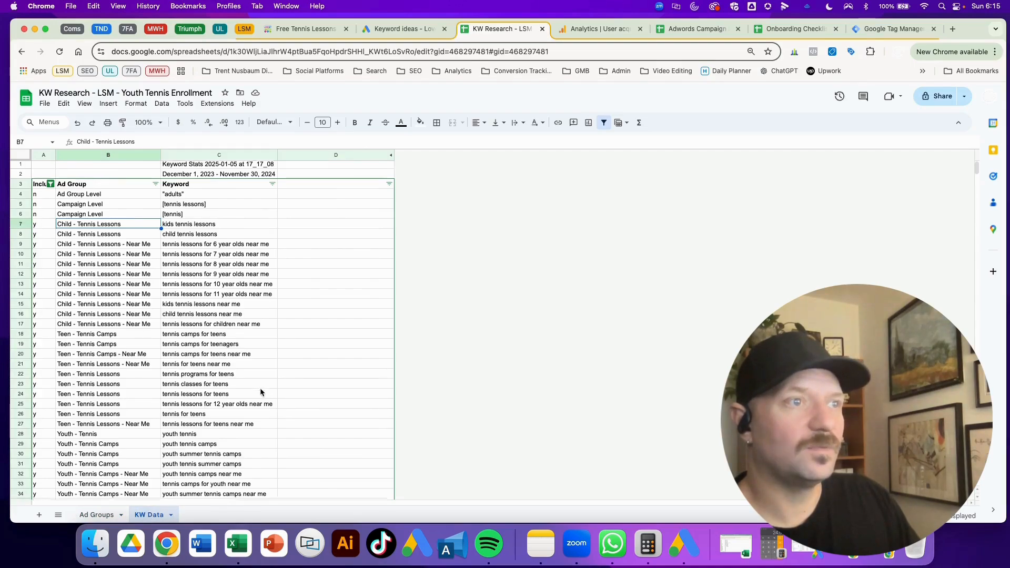
{"action": "scroll", "coordinate": [260, 390], "scroll_direction": "down", "scroll_amount": 5}
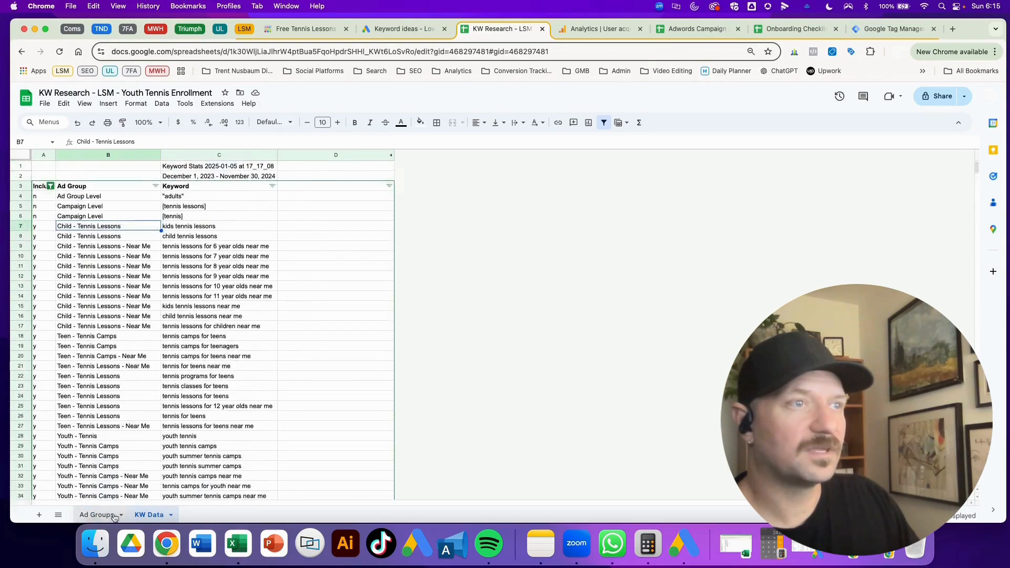
{"action": "left_click", "coordinate": [98, 514]}
{"action": "left_click", "coordinate": [267, 337]}
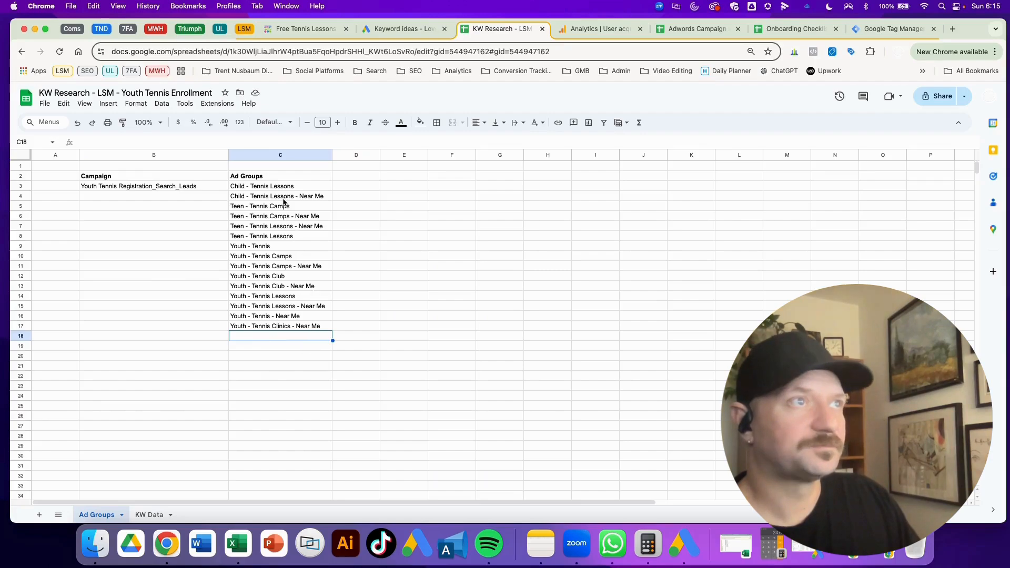
{"action": "left_click_drag", "start_coordinate": [279, 187], "coordinate": [283, 327]}
{"action": "left_click", "coordinate": [198, 225]}
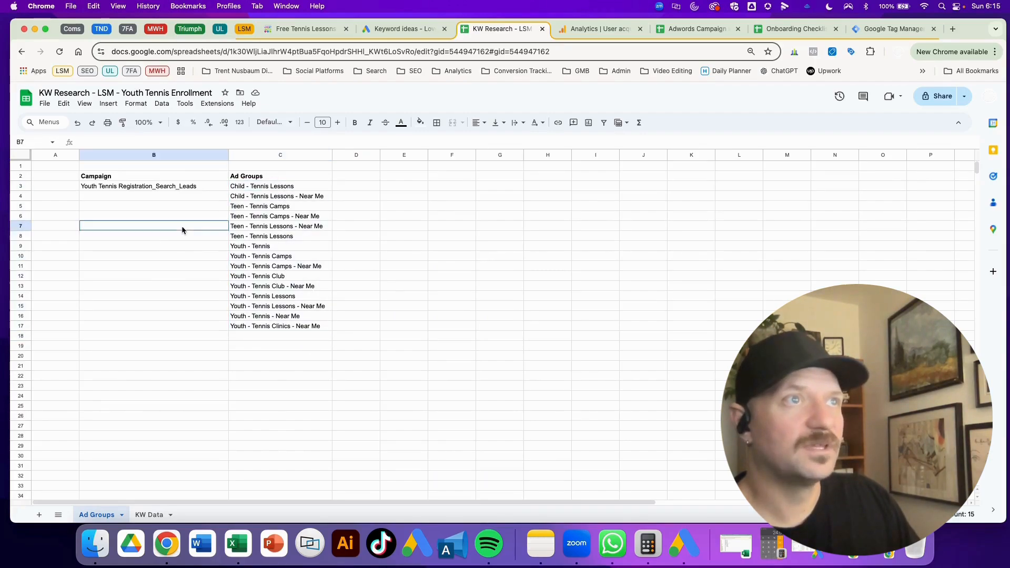
{"action": "left_click", "coordinate": [199, 189]}
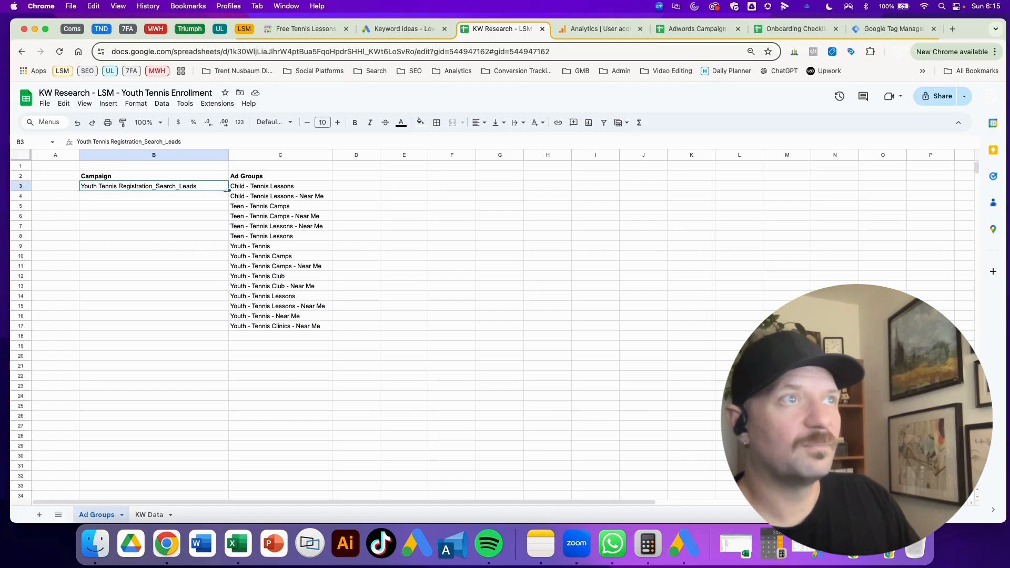
{"action": "left_click", "coordinate": [196, 278]}
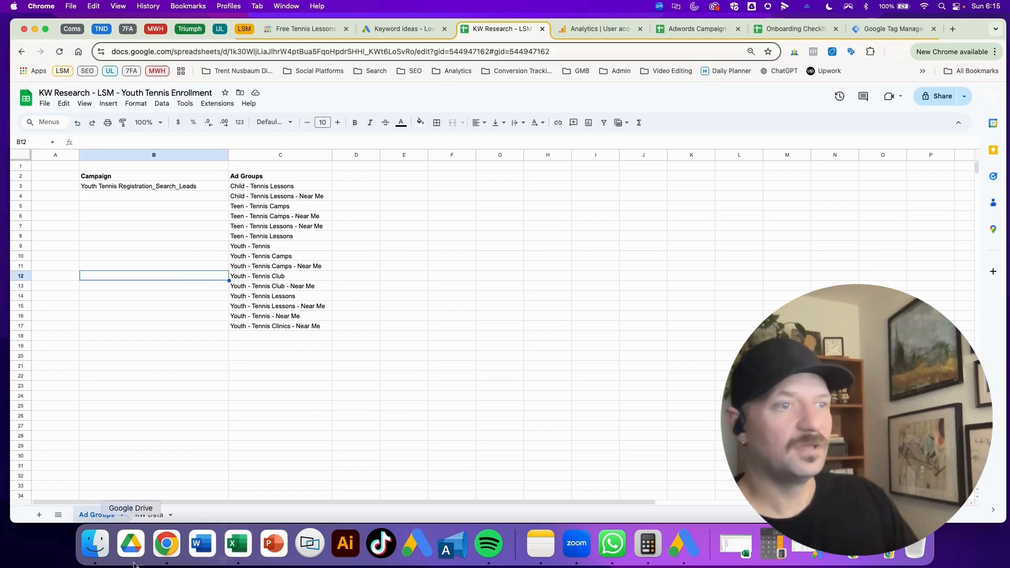
Step: Look through the full keyword list and its ad group assignments in KW Data
{"action": "left_click", "coordinate": [147, 515]}
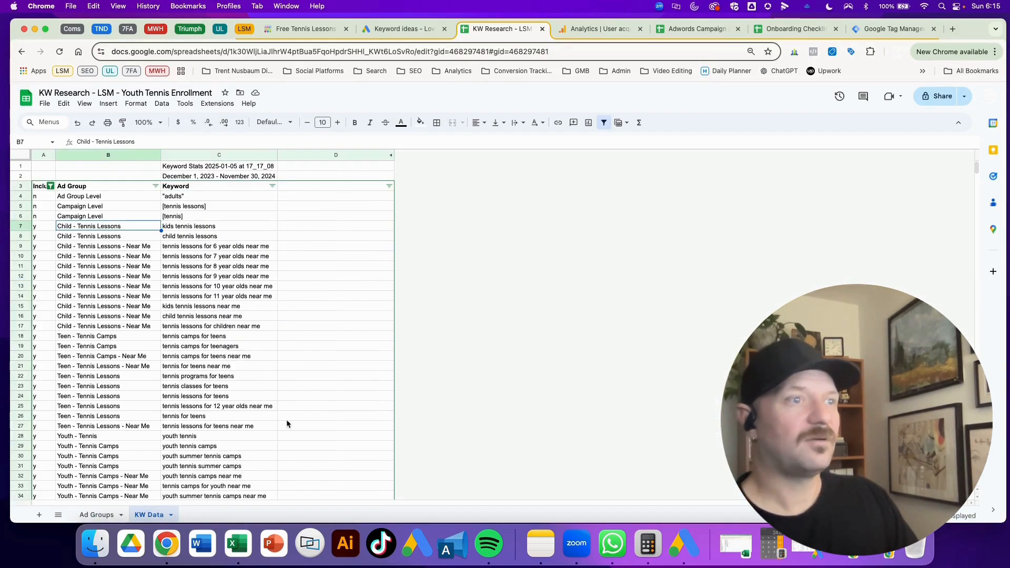
{"action": "scroll", "coordinate": [287, 423], "scroll_direction": "down", "scroll_amount": 10}
{"action": "scroll", "coordinate": [287, 423], "scroll_direction": "up", "scroll_amount": 10}
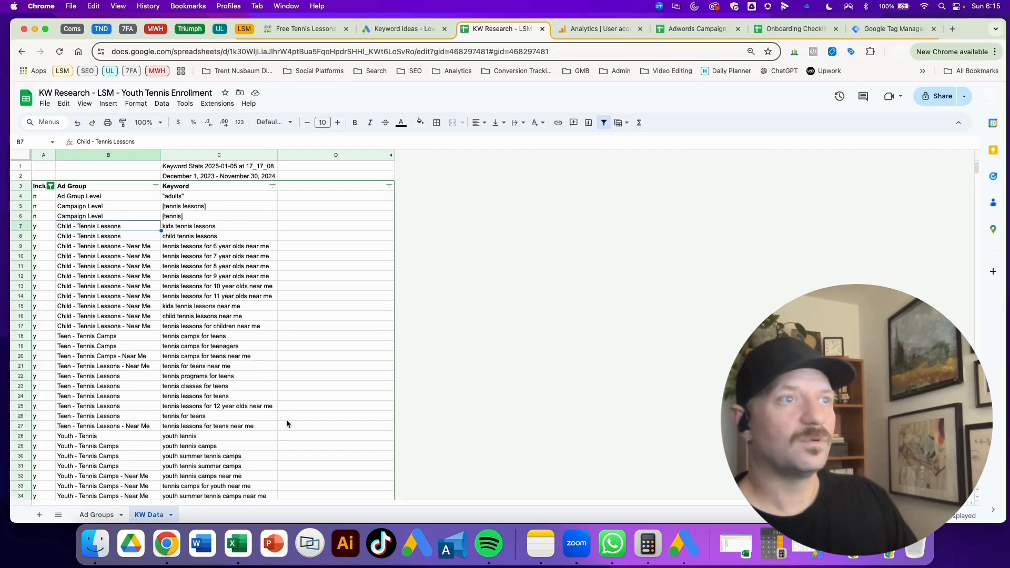